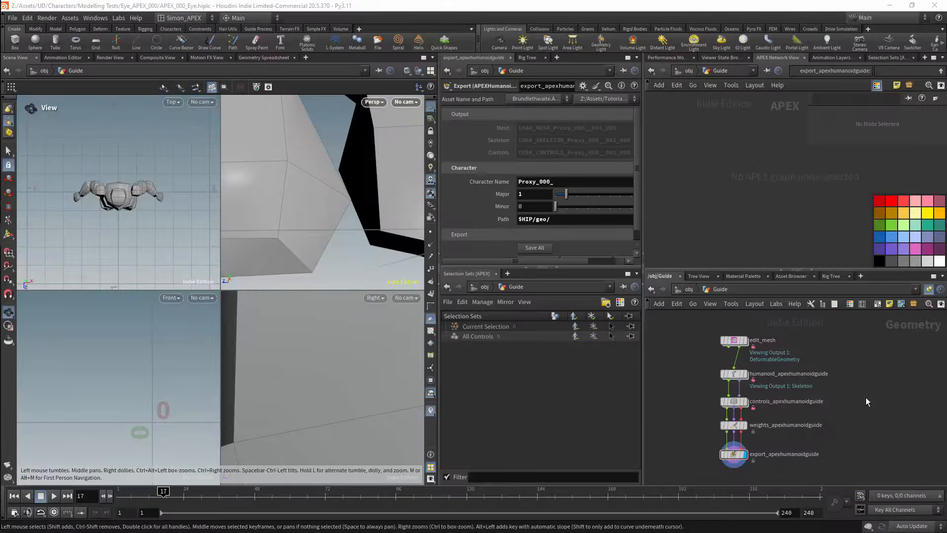
middle_drag(857, 379, 829, 369)
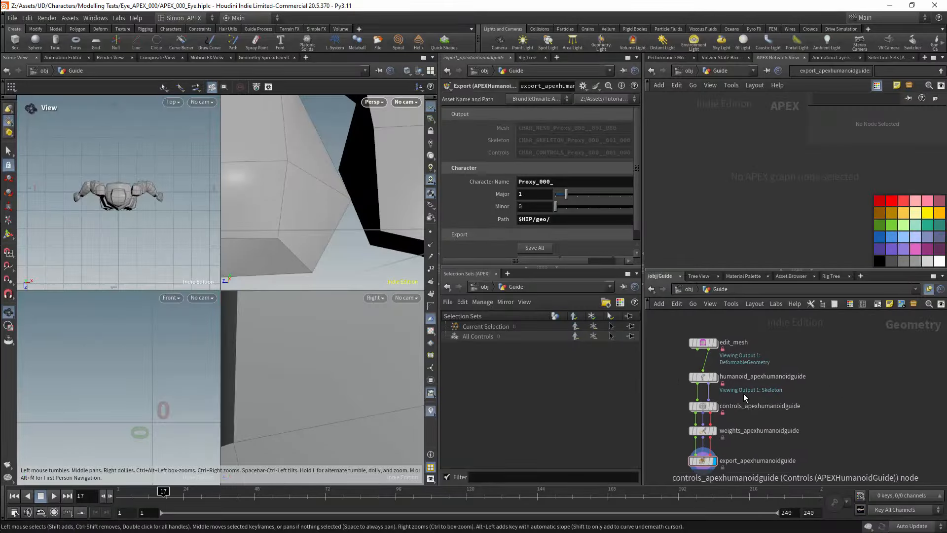
scroll(819, 380, up, 2)
scroll(807, 383, down, 2)
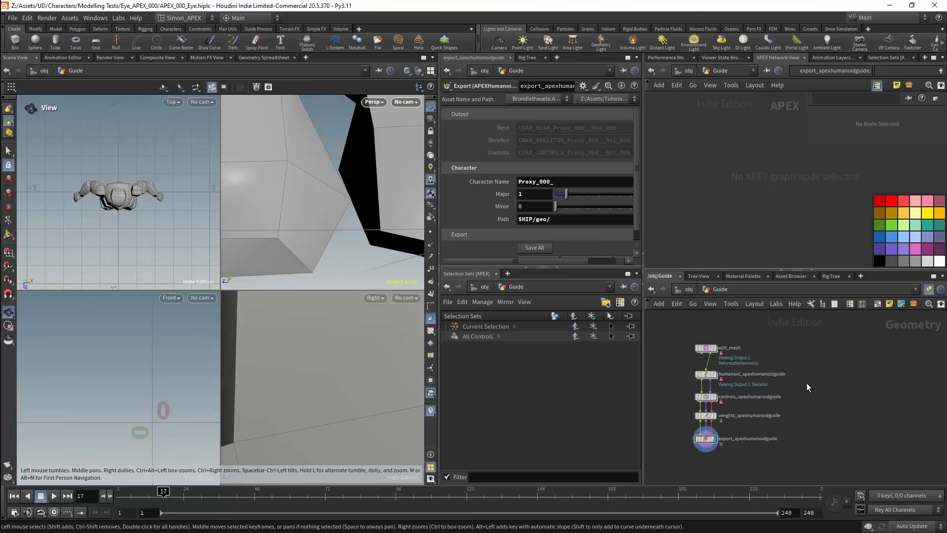
scroll(809, 386, up, 2)
scroll(813, 393, down, 2)
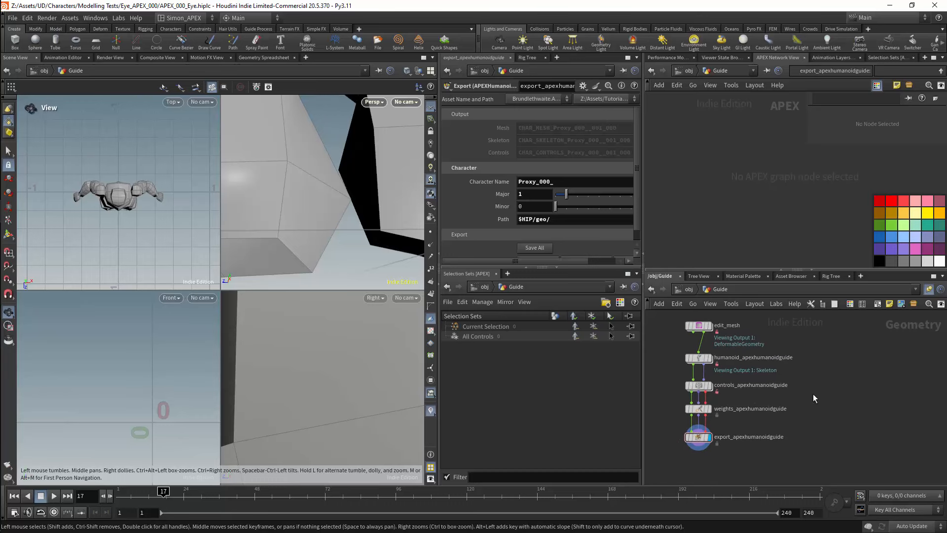
Nudge the weights_apexhumanoidguide node down slightly and place a Subnetwork node beside the humanoid guide chain
mouse_move(701, 412)
mouse_down()
mouse_move(710, 417)
mouse_move(701, 416)
mouse_up()
click(700, 412)
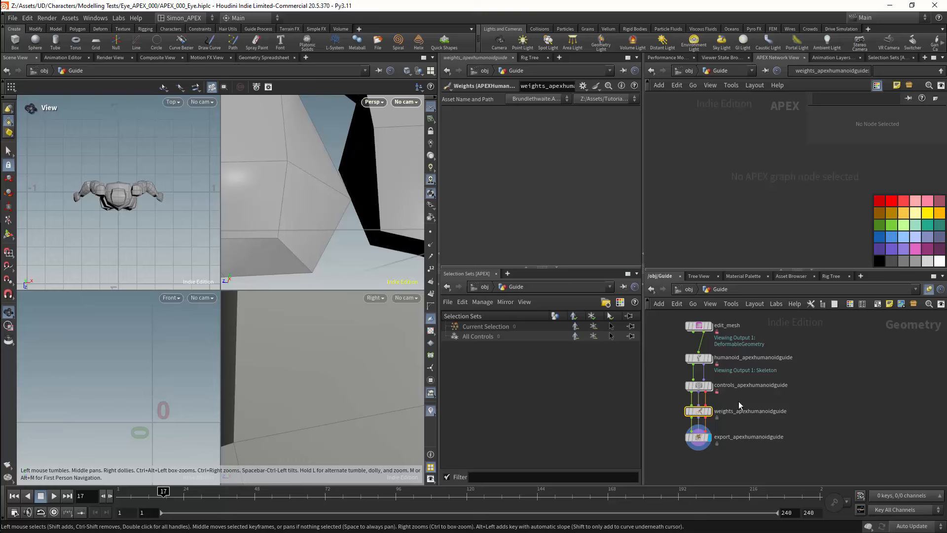
click(699, 385)
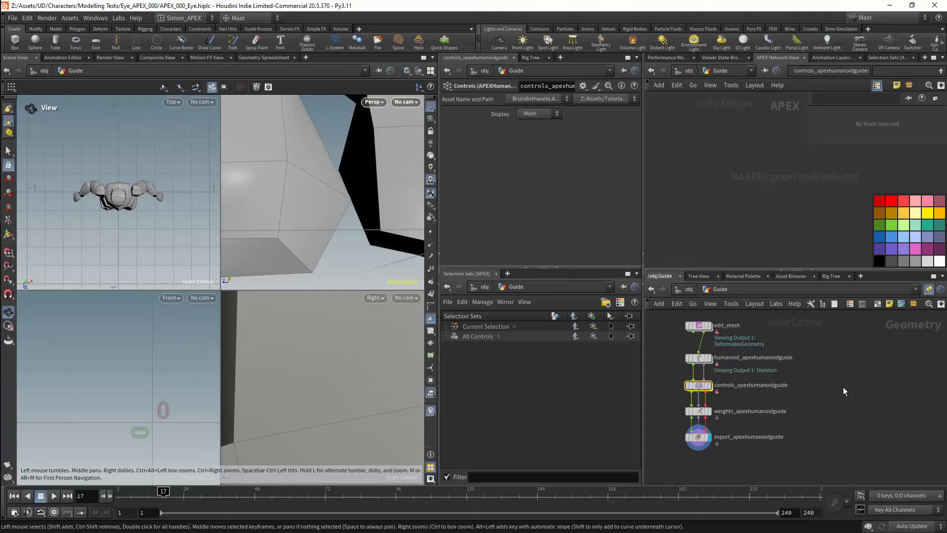
key(Tab)
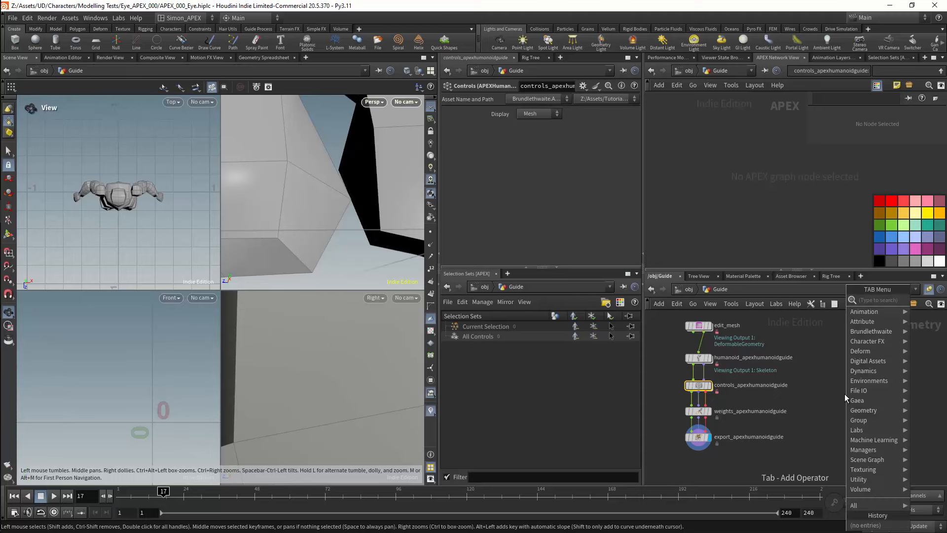
text(subne)
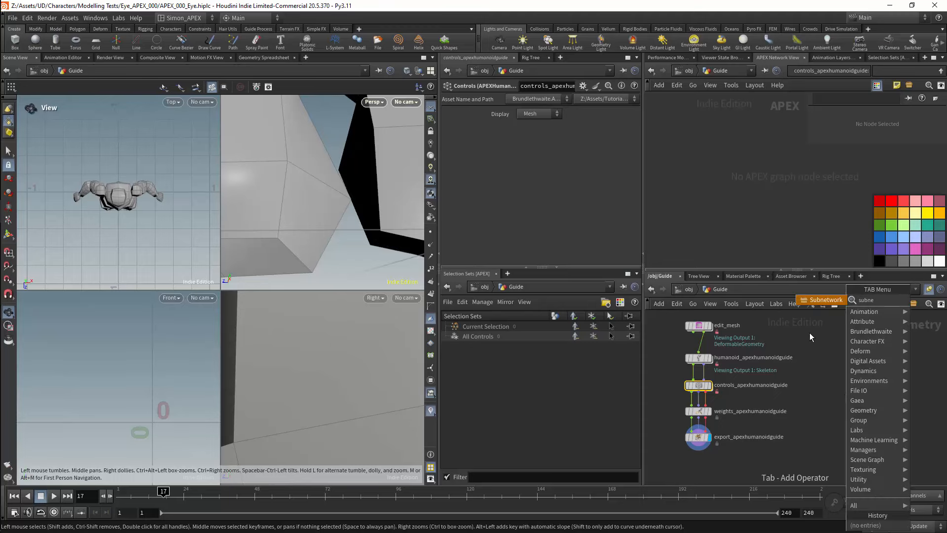
key(Return)
click(855, 423)
Wire the three outputs of controls_apexhumanoidguide into the first three subnetwork inputs, keeping the controls node lined up in its chain
drag(710, 392, 847, 418)
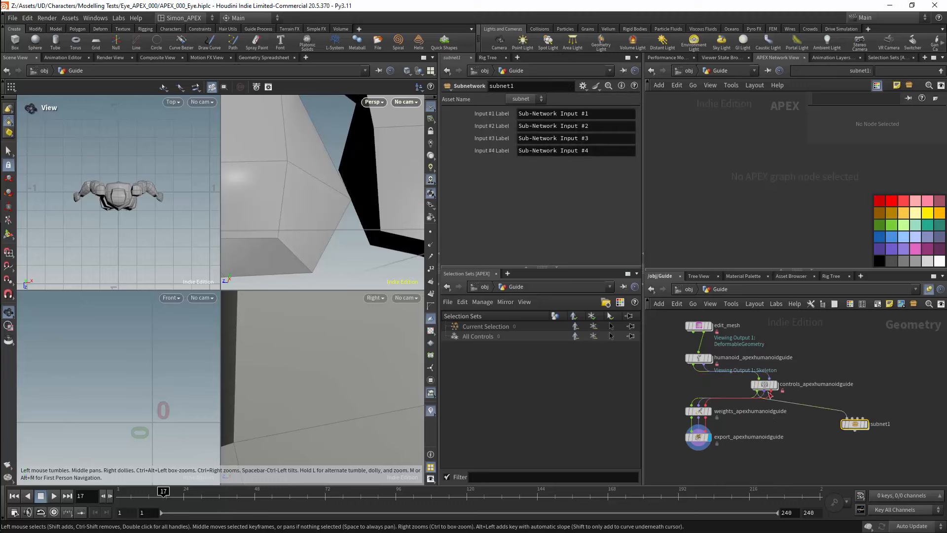
drag(770, 394, 849, 418)
drag(771, 392, 852, 418)
drag(771, 392, 858, 418)
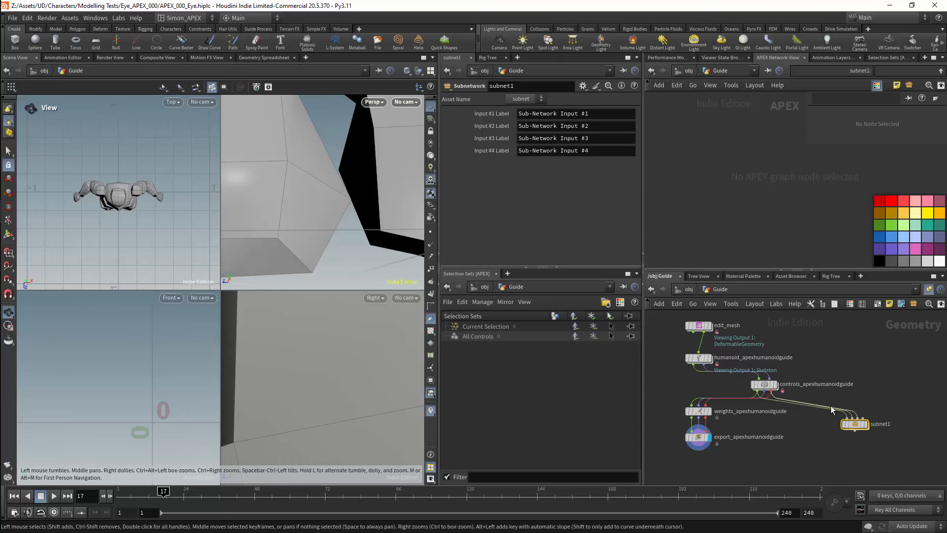
click(765, 394)
click(863, 418)
drag(765, 387, 701, 384)
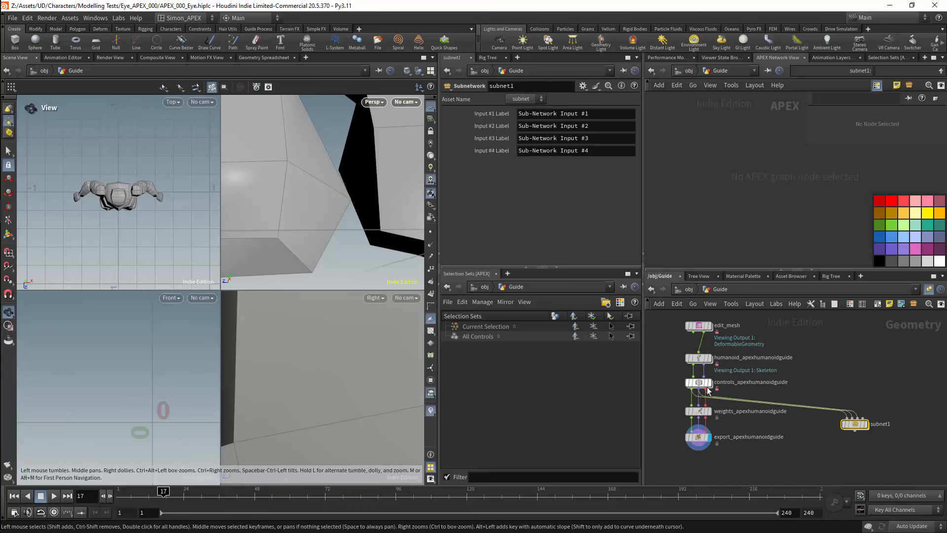
Go inside the new subnetwork with the character's upper body framed in the perspective view
double_click(856, 425)
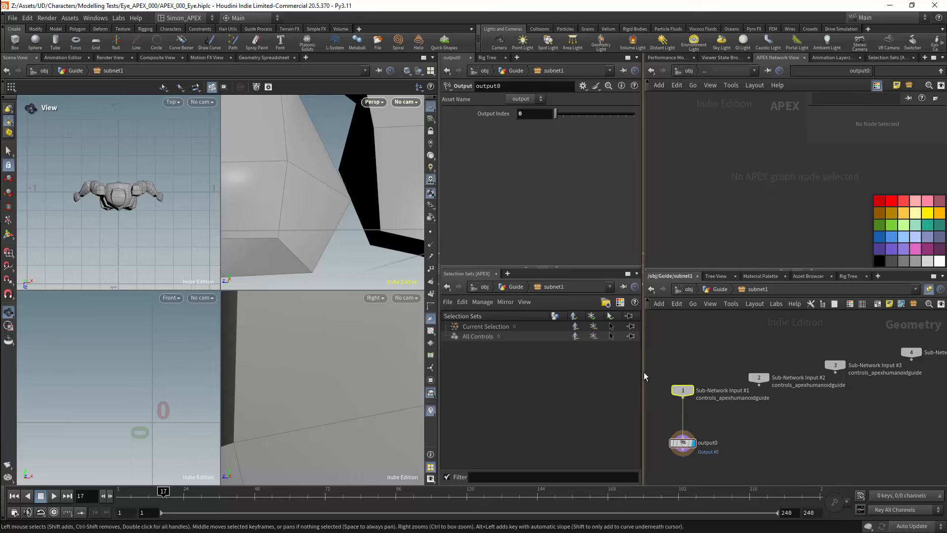
right_drag(264, 244, 327, 188)
drag(327, 188, 365, 205)
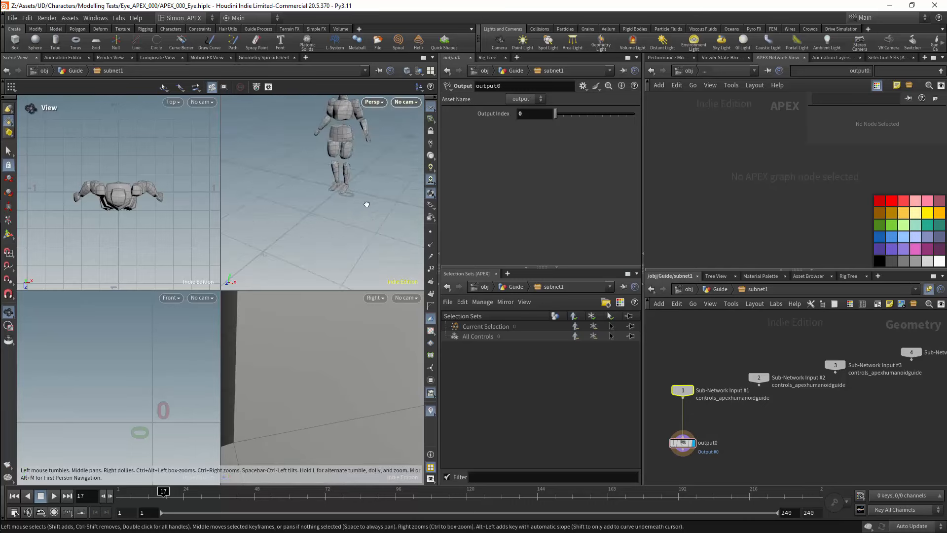
right_drag(366, 205, 322, 210)
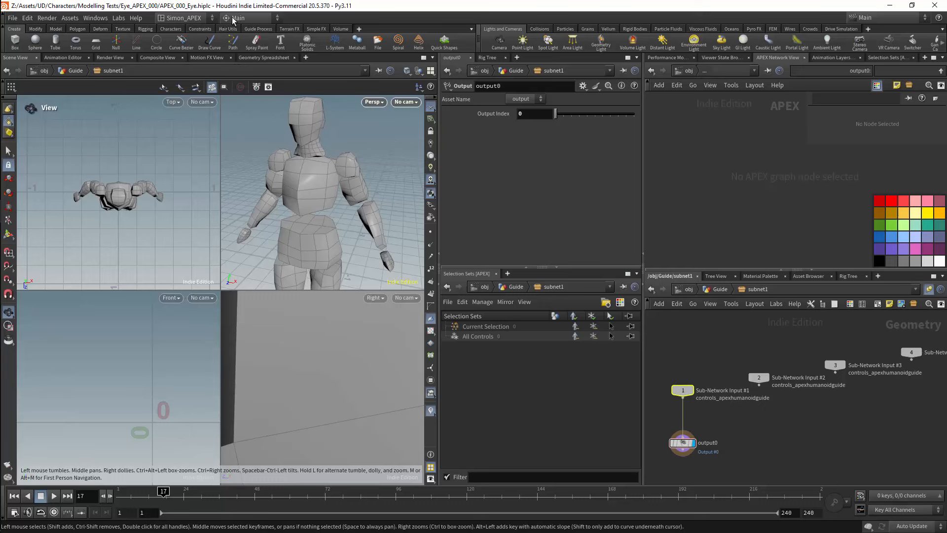
Arrange the four subnetwork inputs in an evenly spaced row, with the output node well below the first input
scroll(772, 416, down, 3)
drag(716, 433, 716, 480)
mouse_move(750, 423)
middle_down()
mouse_move(761, 387)
mouse_move(763, 413)
middle_up()
mouse_move(716, 384)
mouse_down()
mouse_move(737, 478)
mouse_move(712, 366)
mouse_up()
drag(778, 382, 838, 366)
drag(875, 366, 914, 365)
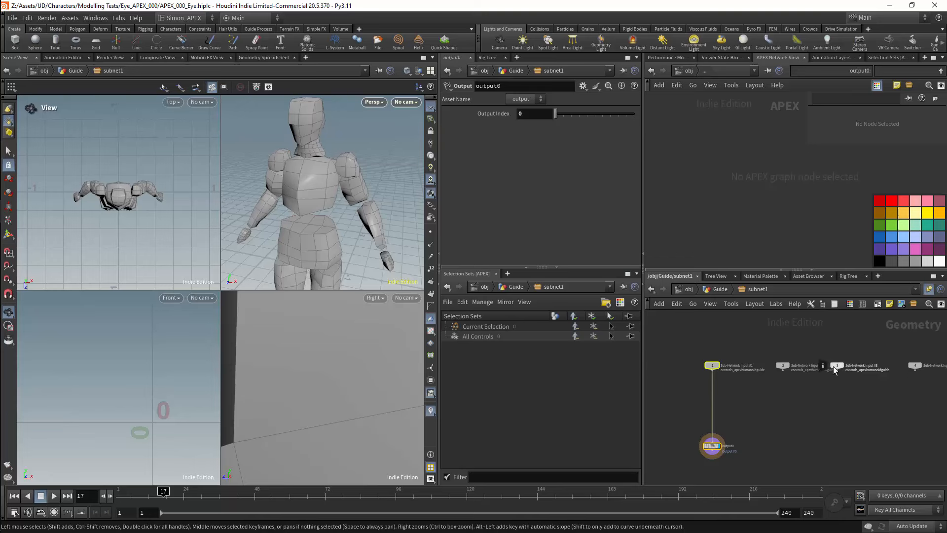
drag(834, 366, 846, 366)
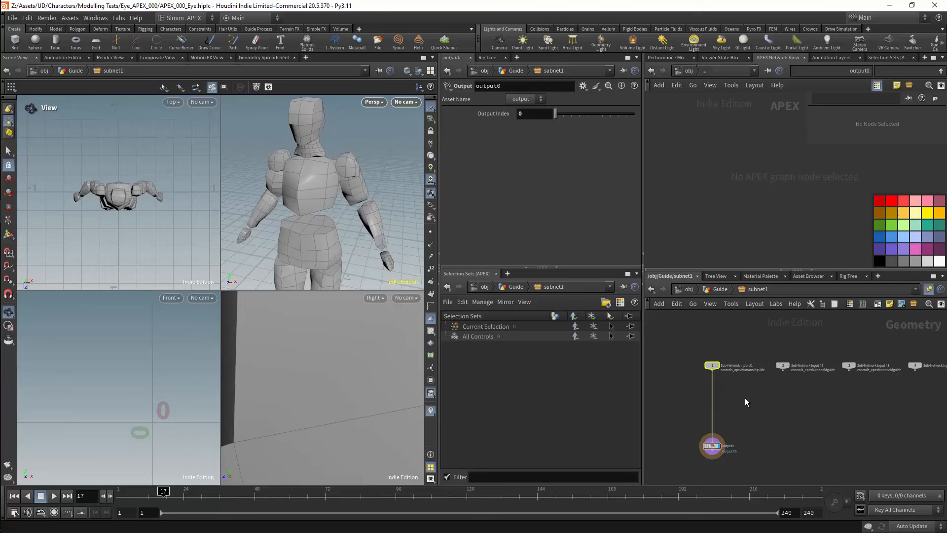
Colour subnetwork input 1 green, input 2 purple and input 3 red
key(c)
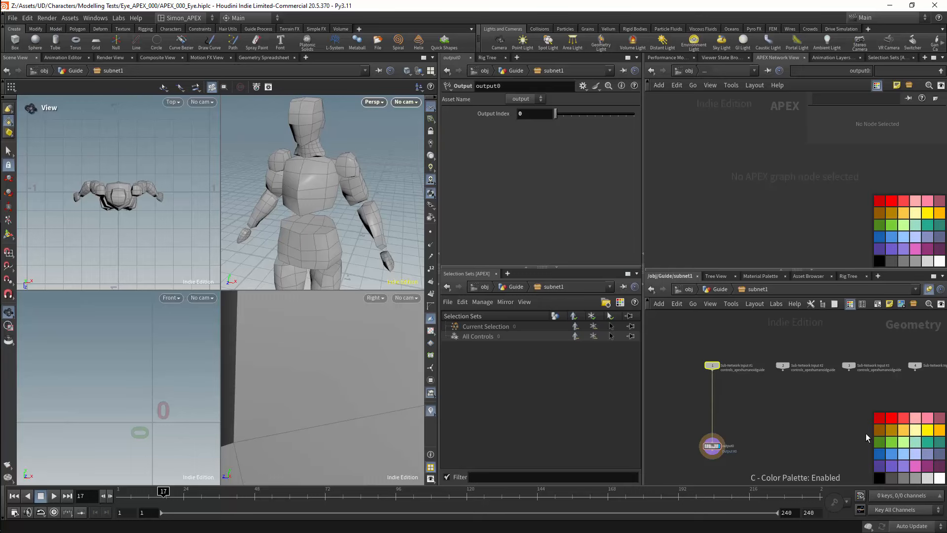
click(892, 441)
click(783, 365)
click(906, 466)
click(848, 365)
click(903, 420)
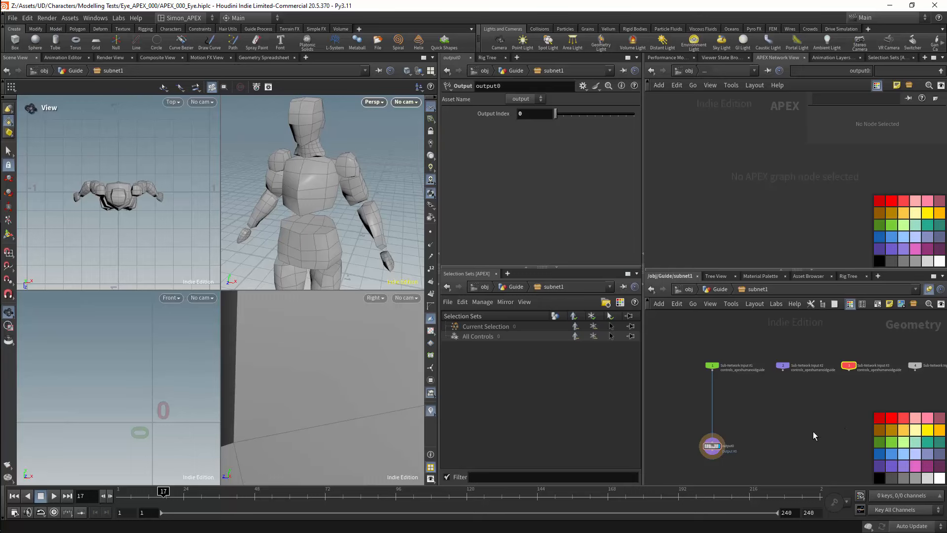
Duplicate the output node twice, placing the copies in a row, and discard the stray network dot
alt+drag(708, 445, 839, 445)
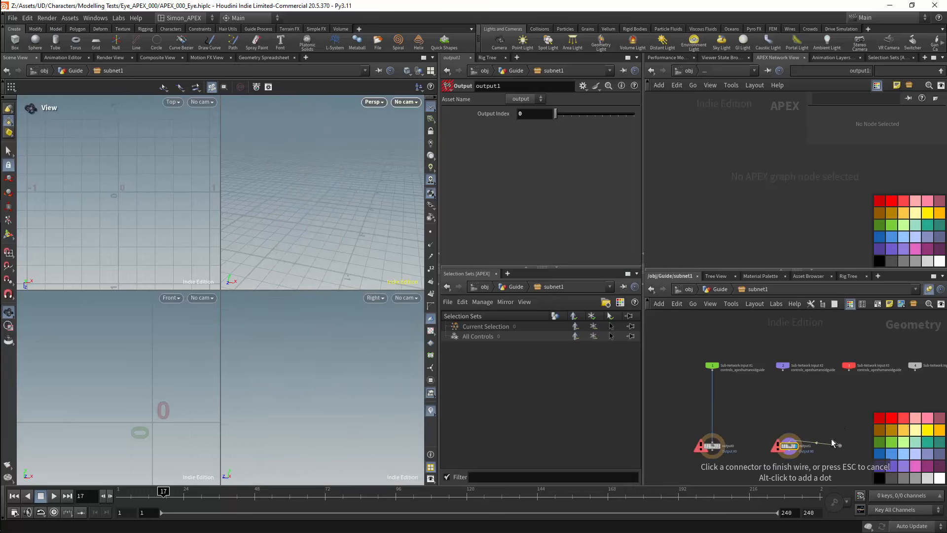
key(Escape)
key(ctrl+z)
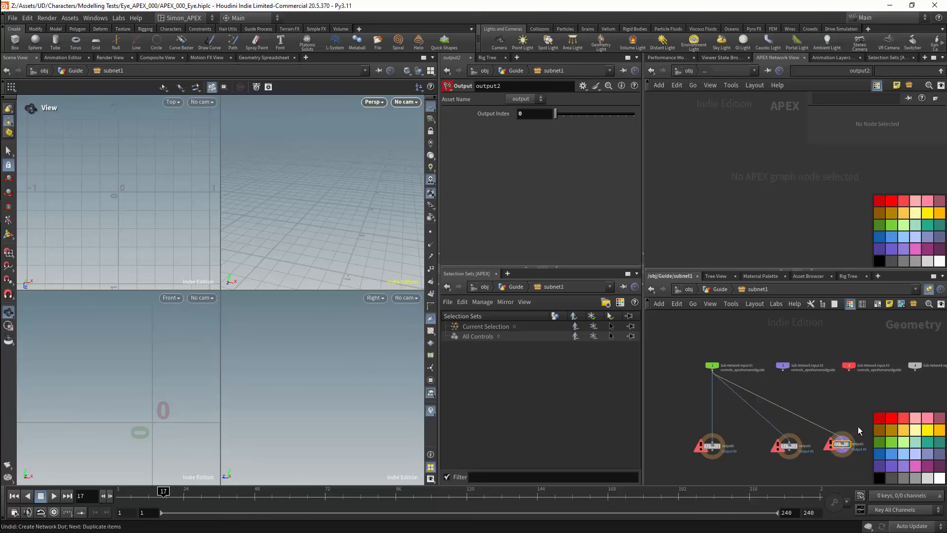
Set the Output Index to 2 on the third output node and to 1 on the second
ctrl+click(785, 447)
drag(556, 115, 571, 114)
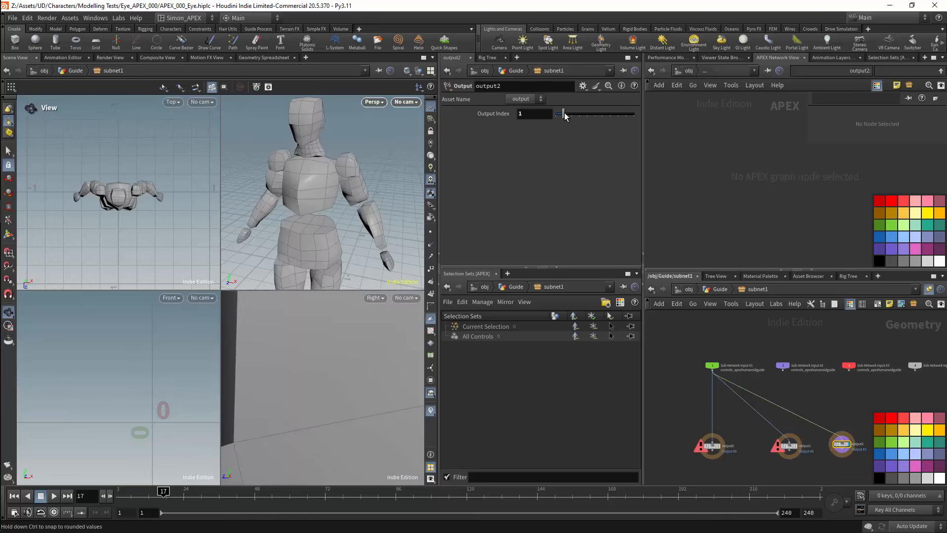
click(789, 446)
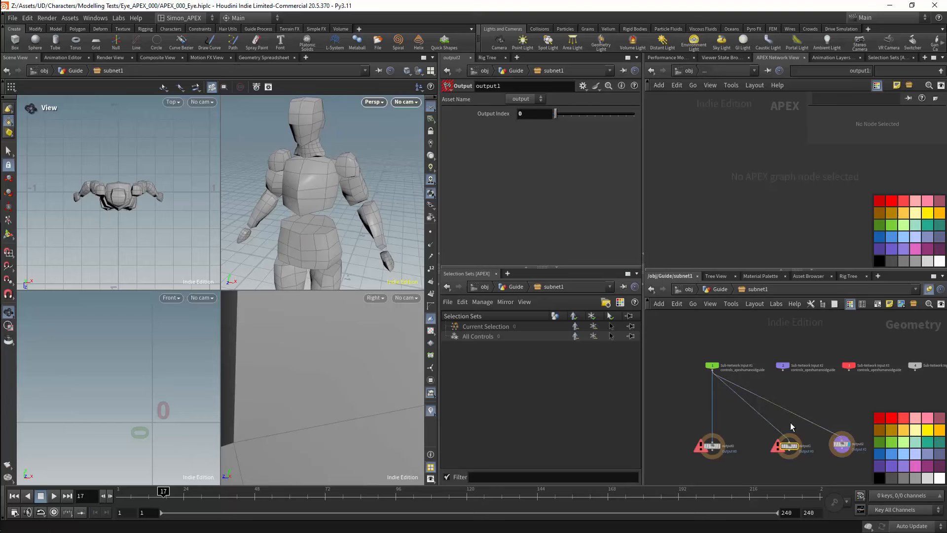
drag(569, 114, 563, 114)
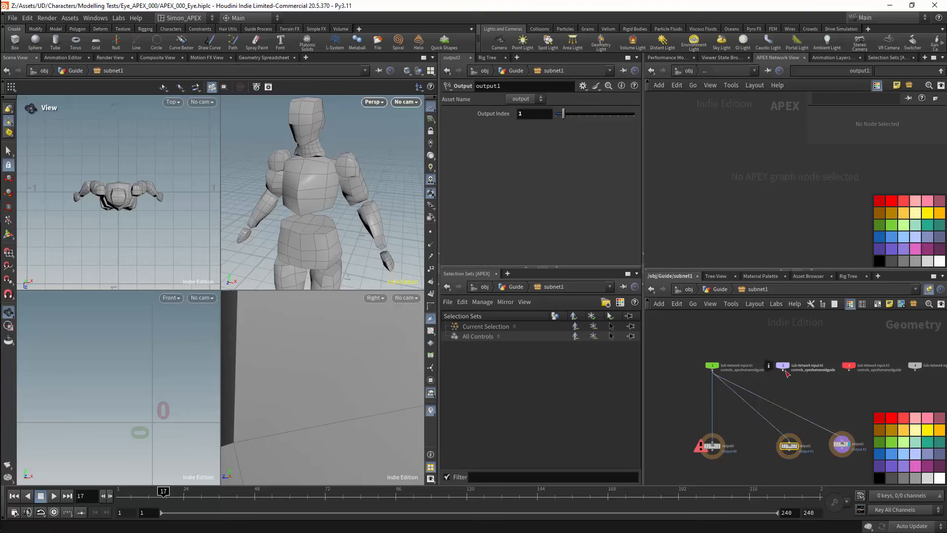
Wire subnetwork input 2 to the second output and input 3 to the third, and enlarge the network view
drag(783, 370, 788, 435)
drag(849, 370, 842, 435)
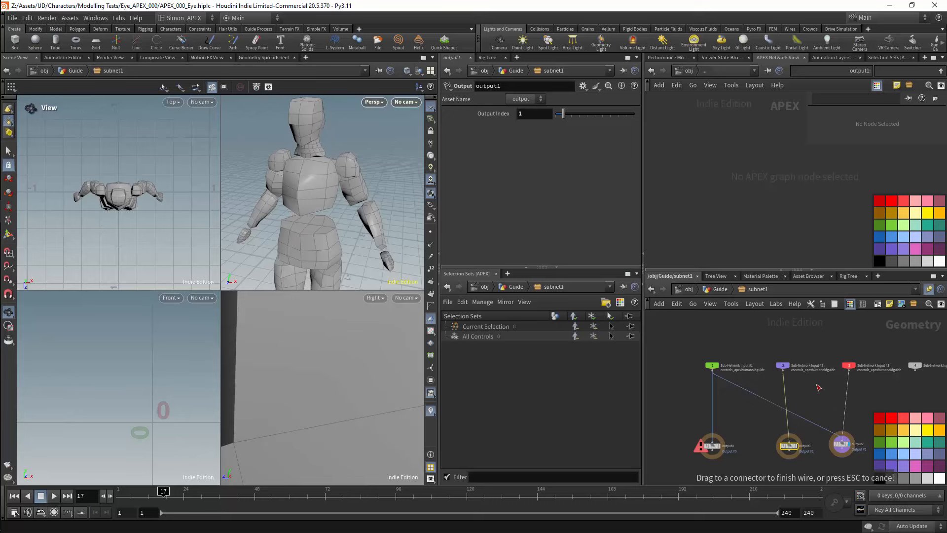
click(781, 271)
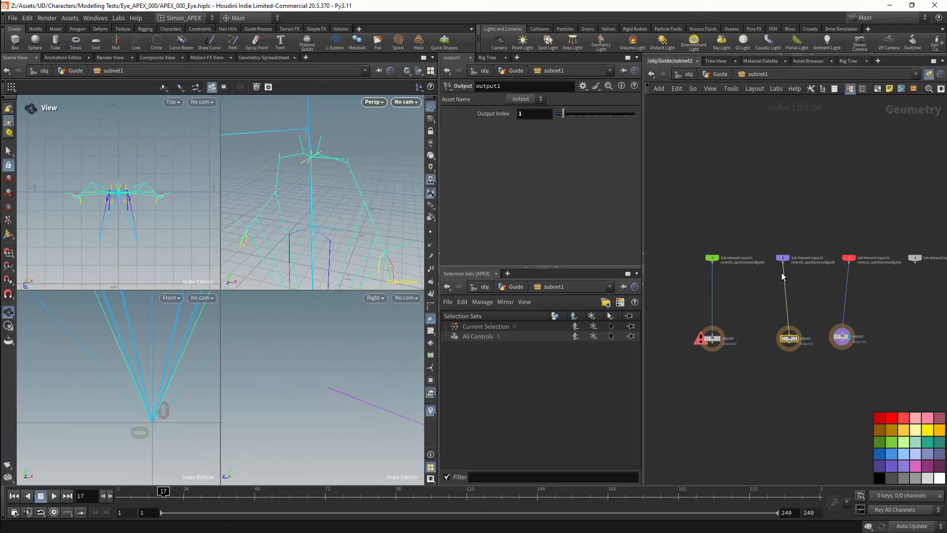
Align the second and third outputs under their inputs and show the first output's mesh as a template
click(713, 341)
drag(794, 342, 851, 344)
click(843, 344)
Display the second output over the templated mesh and examine the skeleton around the character's head
drag(389, 188, 309, 140)
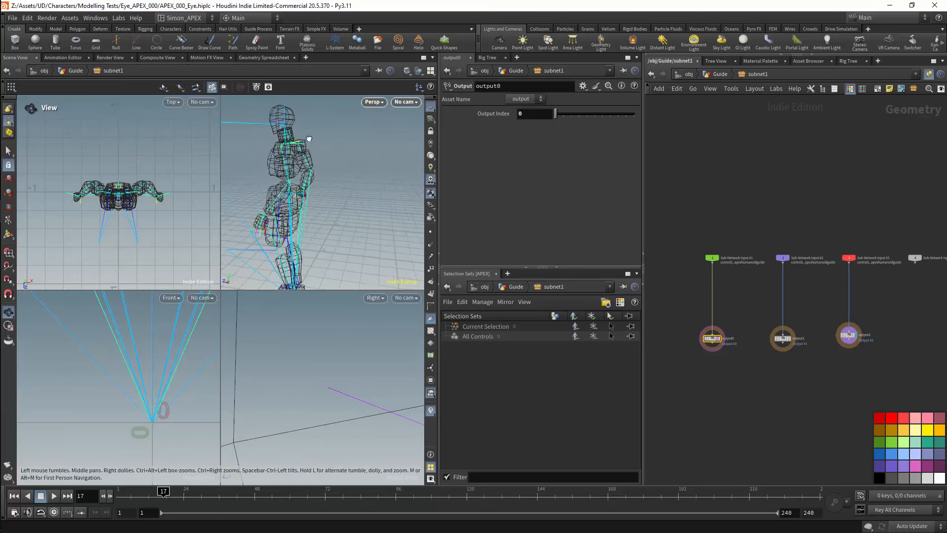
middle_drag(281, 121, 382, 222)
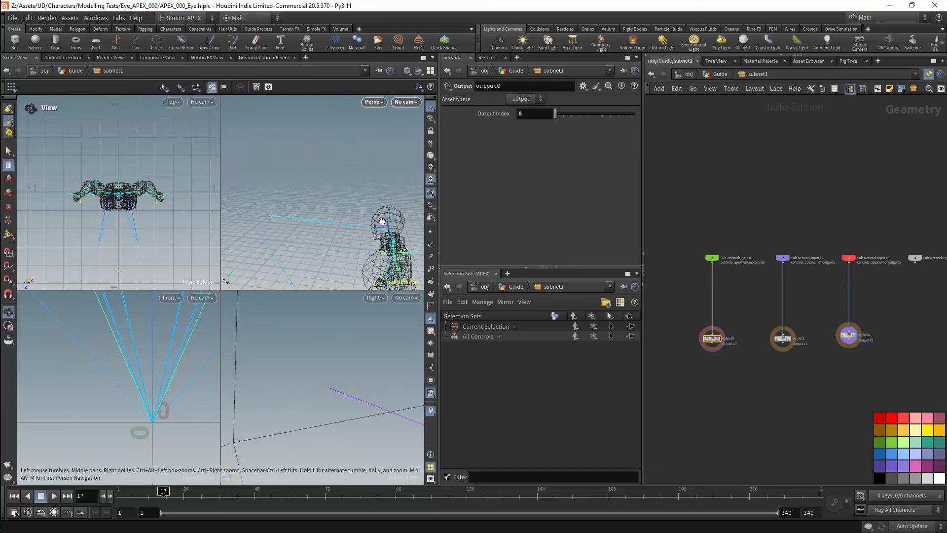
click(784, 338)
click(782, 338)
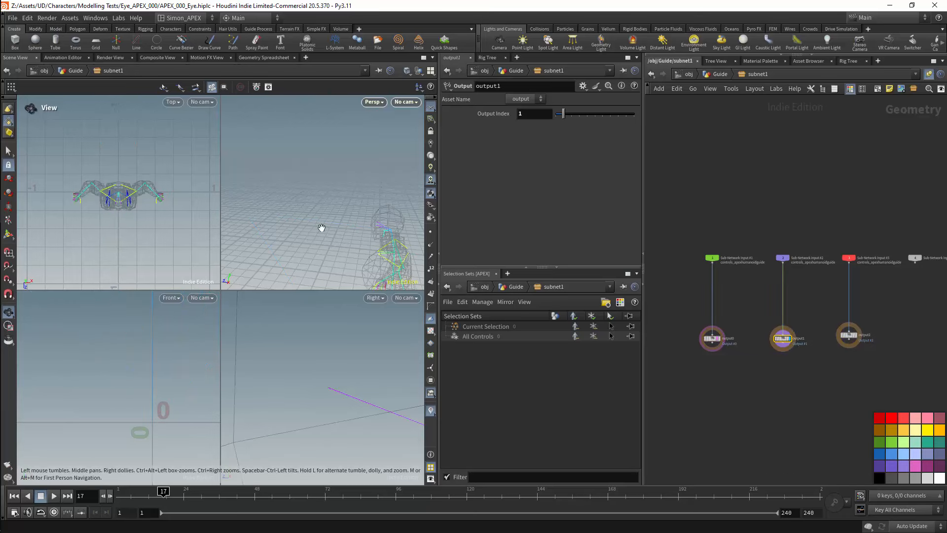
drag(321, 229, 354, 200)
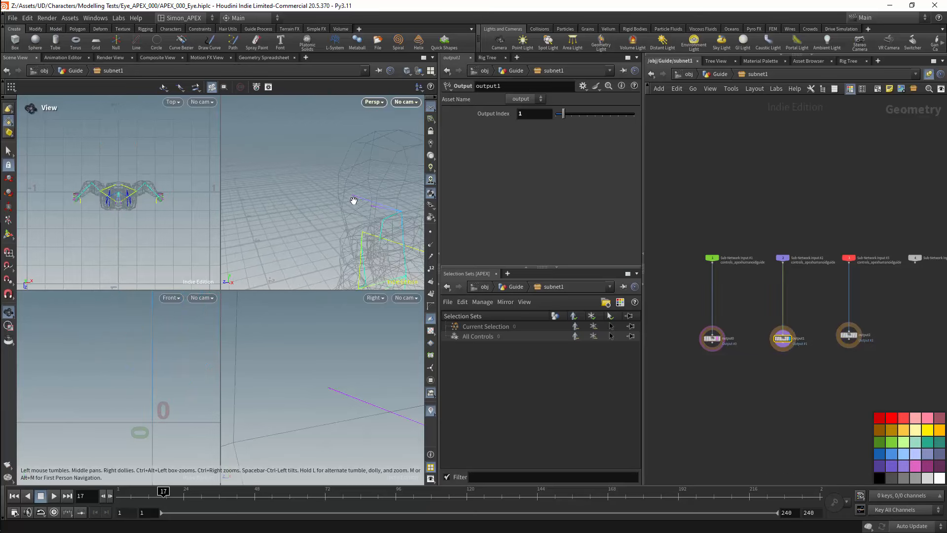
mouse_move(794, 347)
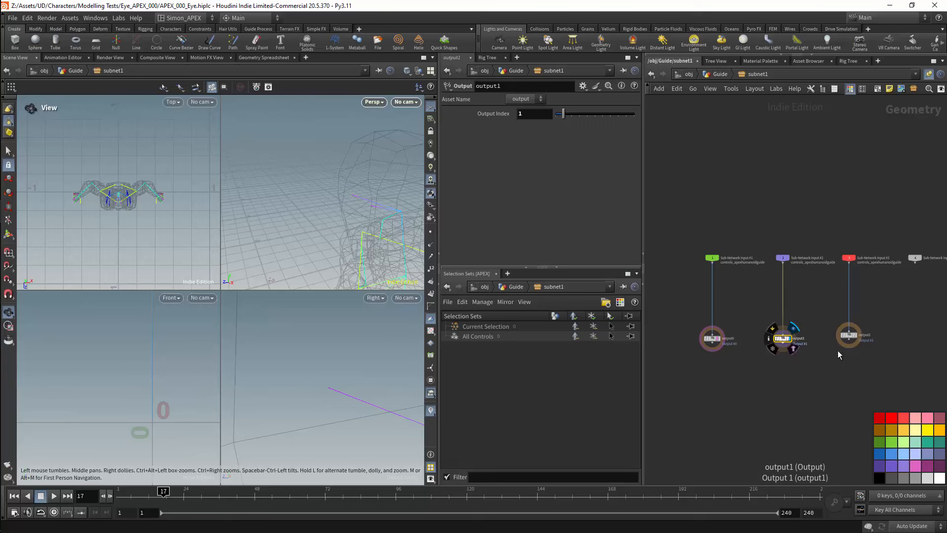
Move the three output nodes together further down to leave working room beneath the inputs
drag(887, 316, 715, 407)
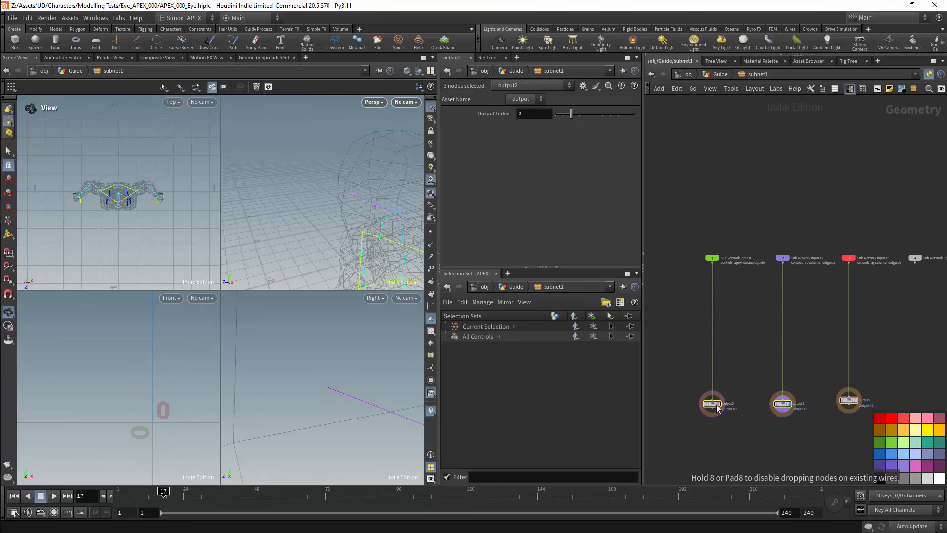
middle_drag(784, 309, 759, 322)
middle_drag(851, 313, 781, 322)
scroll(781, 327, down, 2)
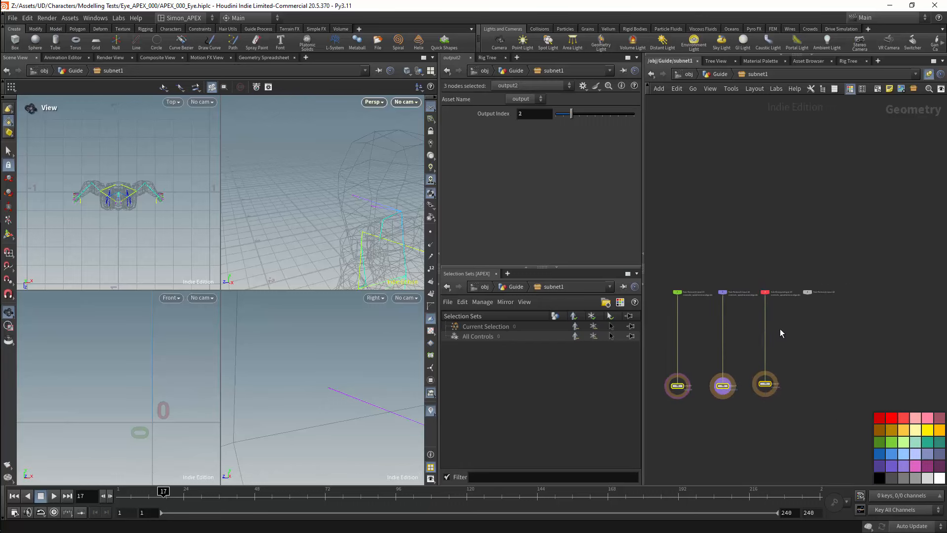
Place an Add node below subnetwork input 4 and set its number of points to 3
key(Tab)
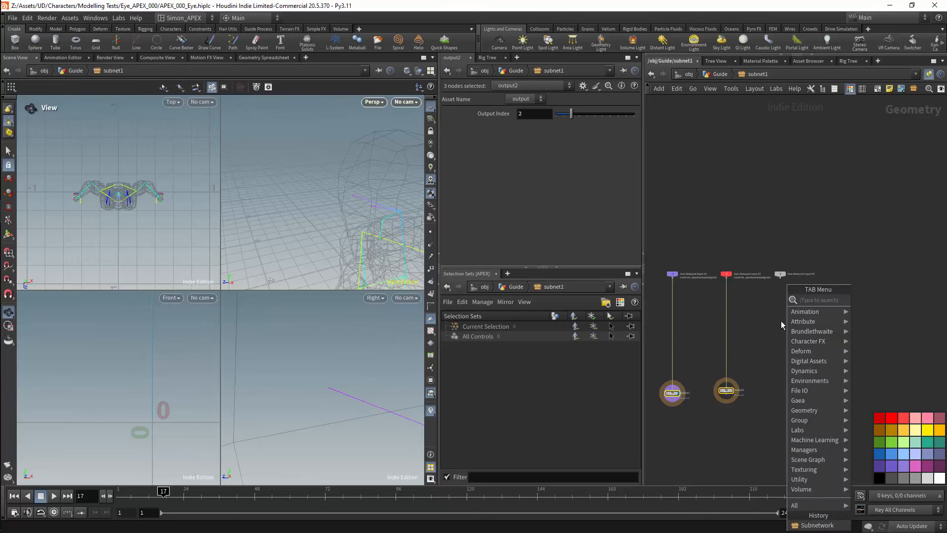
text(add)
key(Return)
click(782, 325)
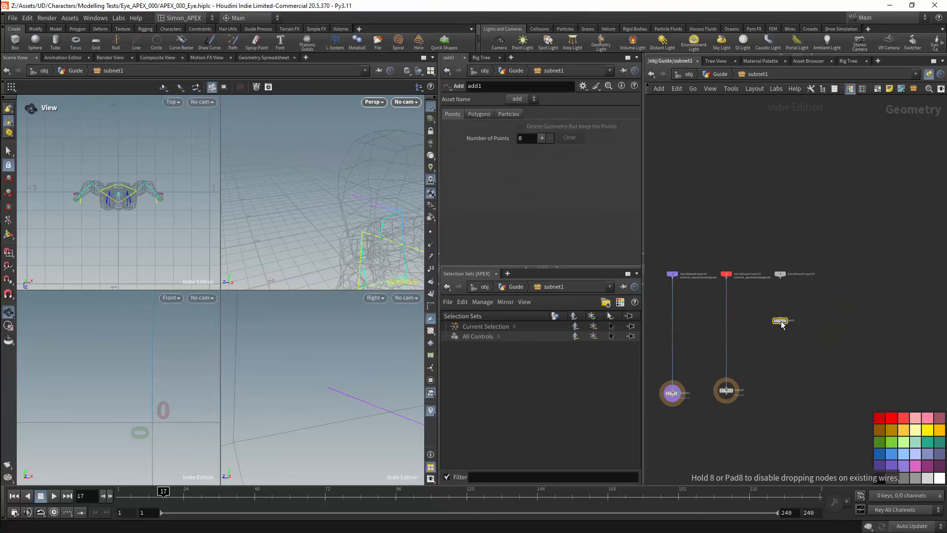
click(541, 138)
click(542, 138)
click(541, 138)
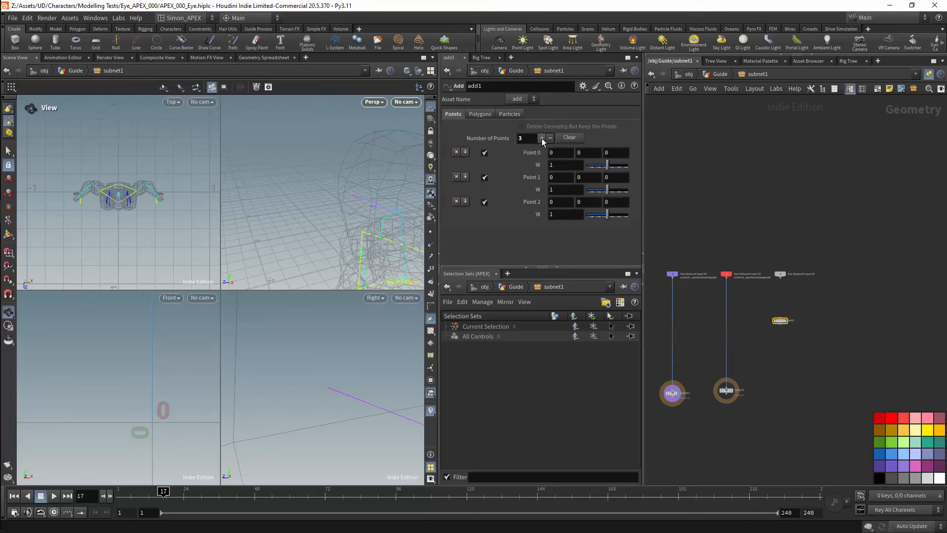
drag(332, 212, 357, 353)
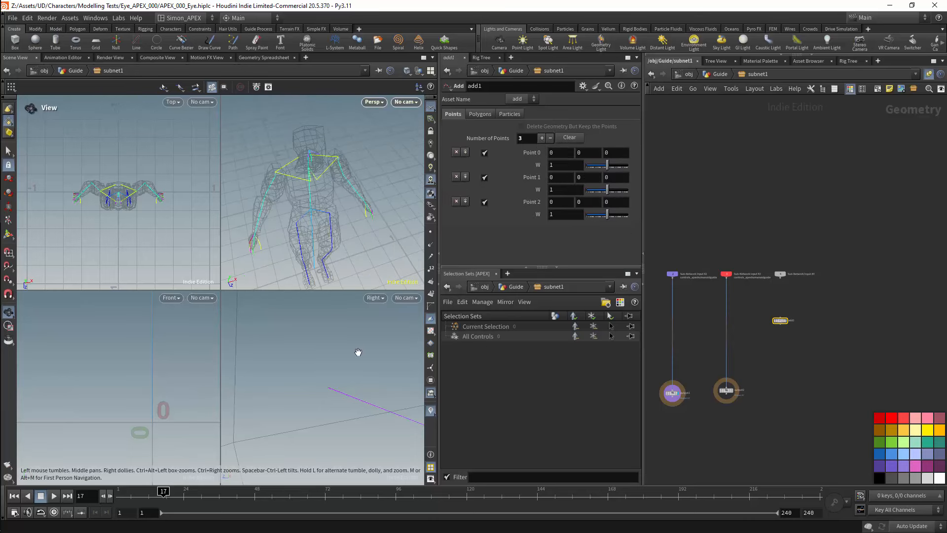
Display the Add node in the viewport and spread its three points freehand around the character's feet
click(789, 324)
middle_drag(343, 252, 330, 184)
right_drag(330, 184, 371, 193)
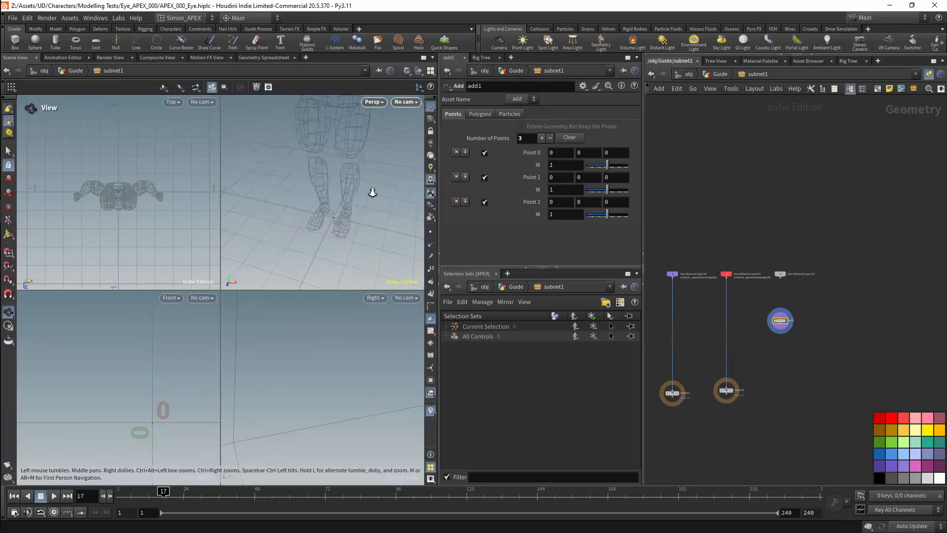
drag(372, 192, 362, 249)
key(Return)
key(ctrl+z)
drag(329, 223, 283, 241)
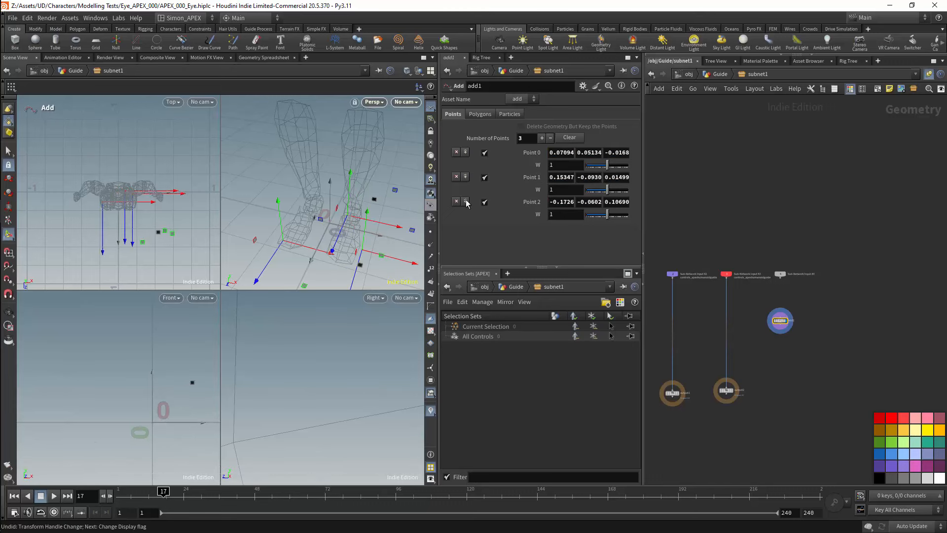
Reset Point 0 of the Add node to the origin and frame the feet in the side view
ctrl+middle_click(545, 151)
alt+drag(372, 233, 370, 243)
alt+middle_drag(370, 243, 371, 202)
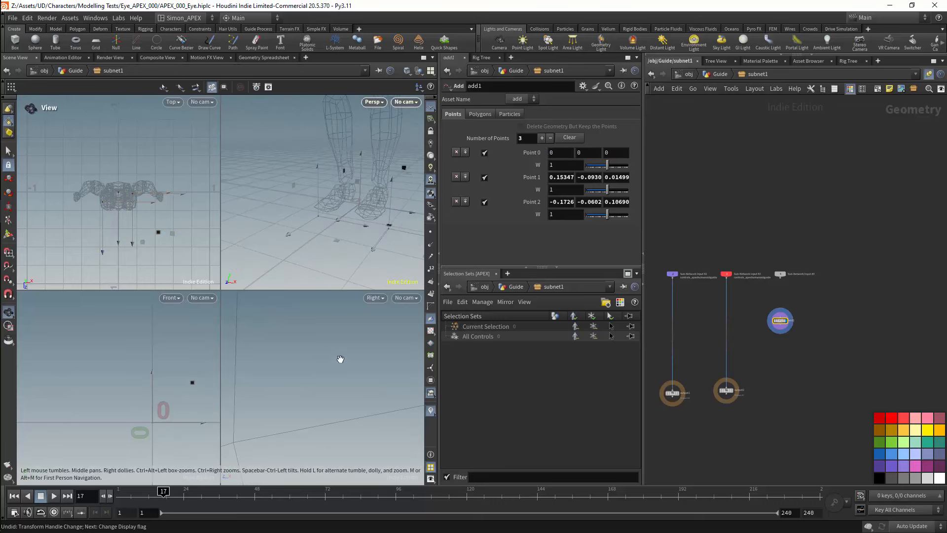
scroll(344, 364, down, 5)
alt+middle_drag(344, 366, 329, 380)
scroll(323, 409, up, 5)
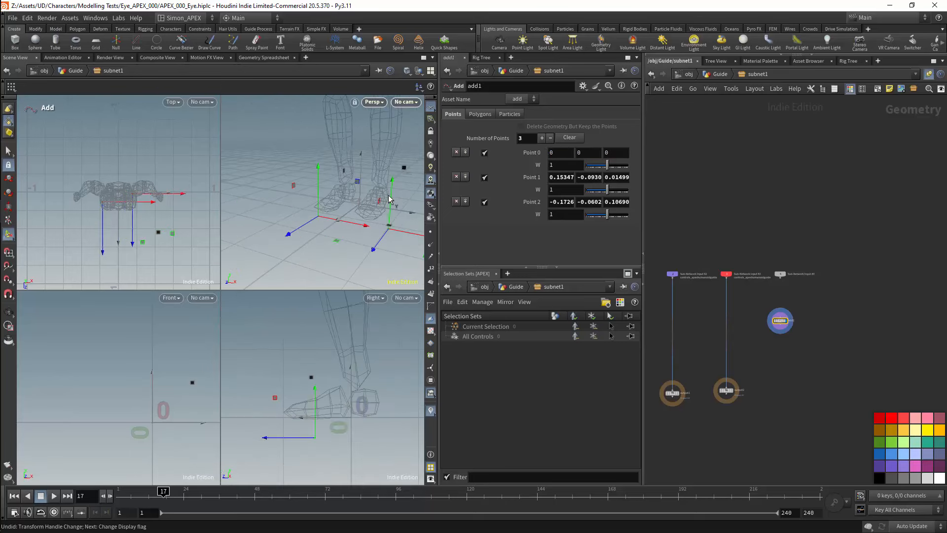
Raise Point 1 to a Y of 0.08 and copy that Y value to Point 2
drag(390, 197, 392, 178)
click(584, 177)
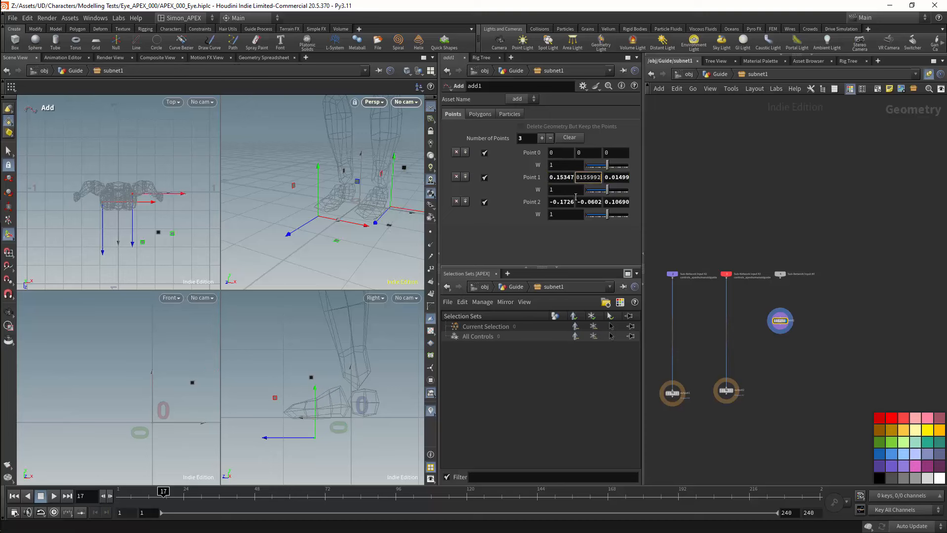
key(shift+End)
text(2)
key(Return)
drag(593, 178, 566, 177)
drag(584, 177, 589, 202)
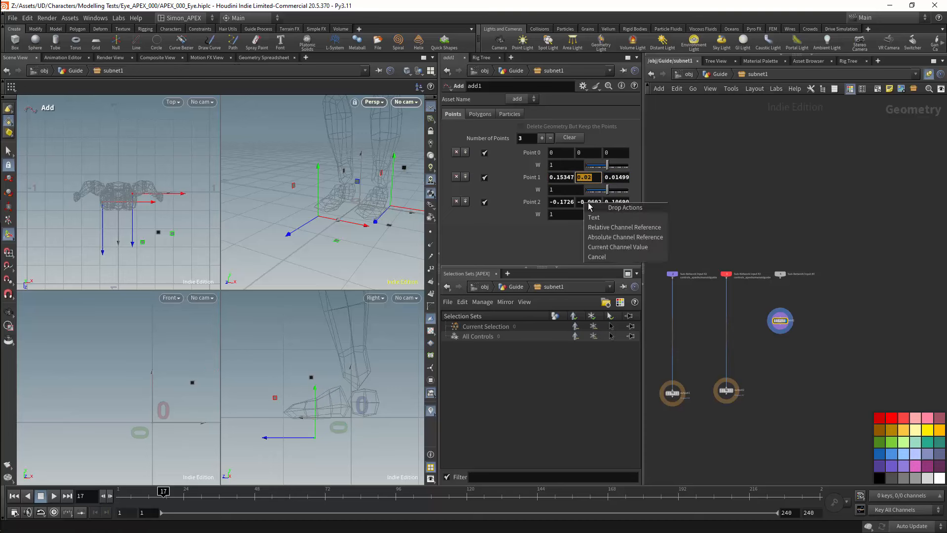
click(595, 218)
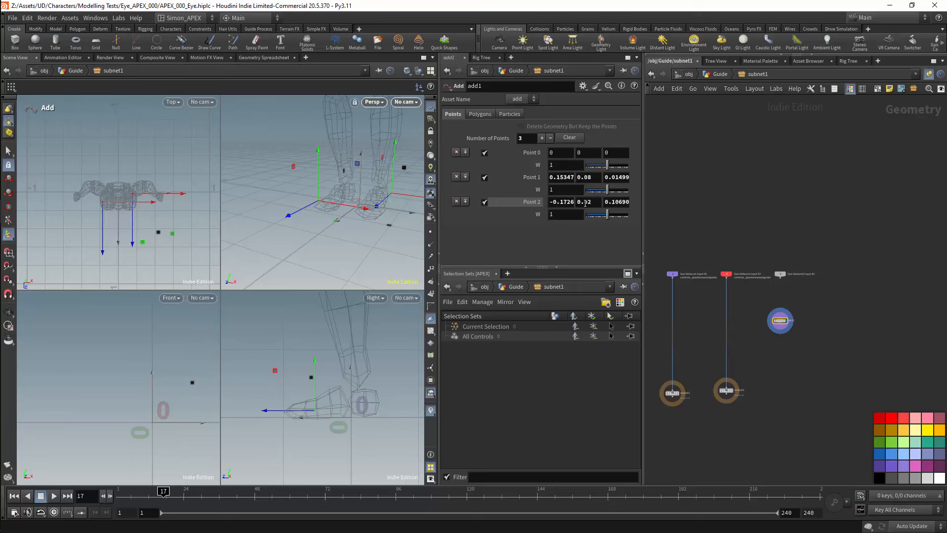
drag(596, 177, 587, 202)
click(596, 216)
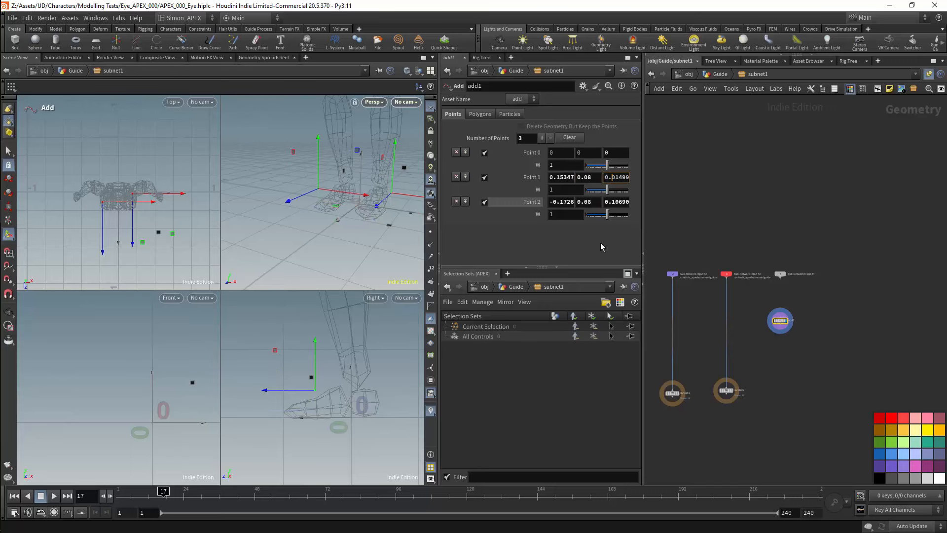
Set the Z position of both Point 1 and Point 2 to 0.015
text(0.015)
key(Tab)
key(Tab)
key(Tab)
key(Tab)
key(Tab)
key(shift+Tab)
text(0.)
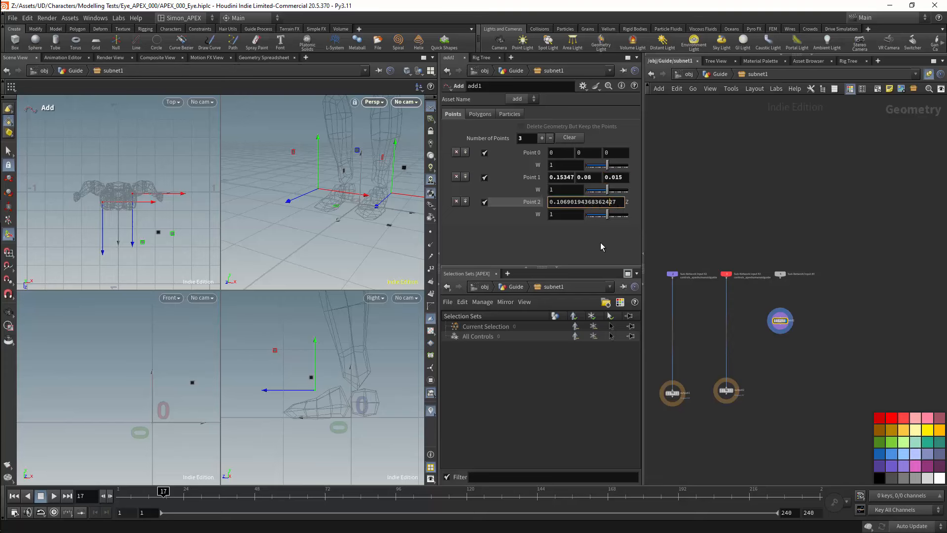
text(015)
key(Return)
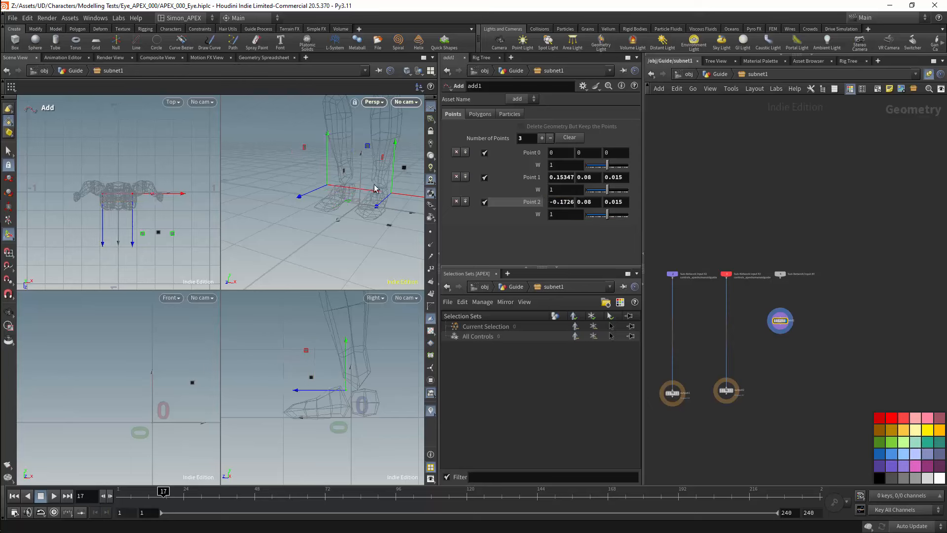
Set Point 2's X to -0.0305 and Point 1's X to 0.0305, with Y at 0.05 for both points
alt+middle_drag(417, 197, 355, 205)
alt+drag(296, 229, 406, 232)
alt+middle_drag(336, 218, 384, 220)
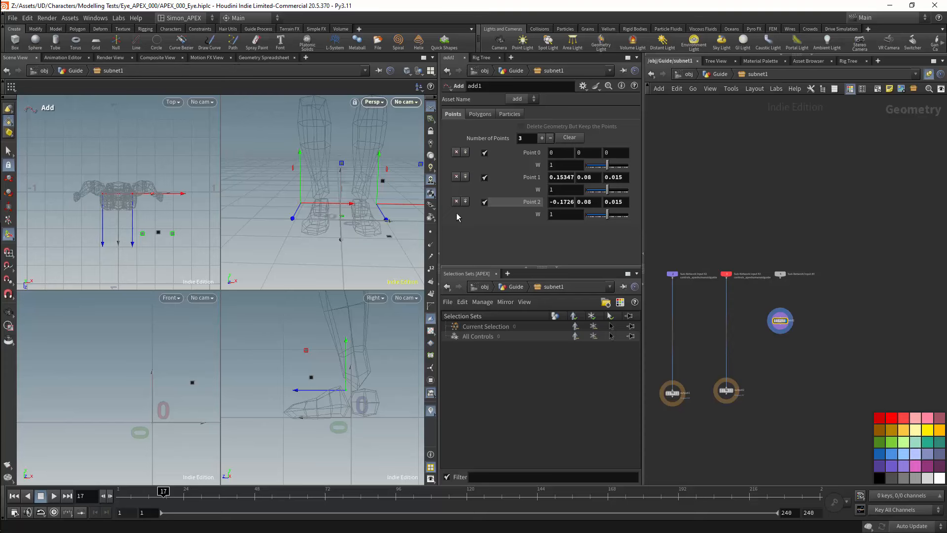
click(553, 202)
key(Delete)
text(0)
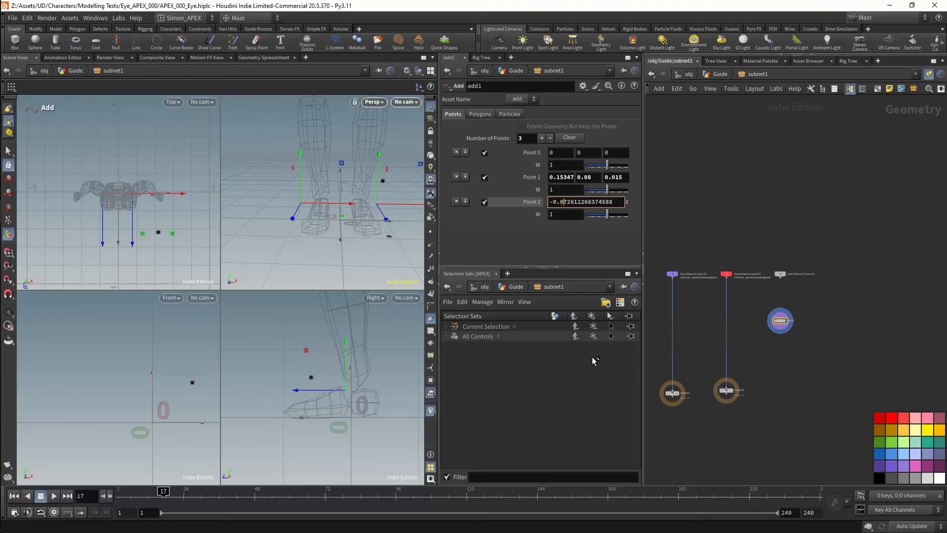
text(305)
key(Delete)
key(Delete)
key(Delete)
key(Delete)
key(Delete)
key(Delete)
key(Delete)
key(Delete)
key(Delete)
key(Delete)
key(Delete)
key(Delete)
key(Delete)
key(Delete)
key(Return)
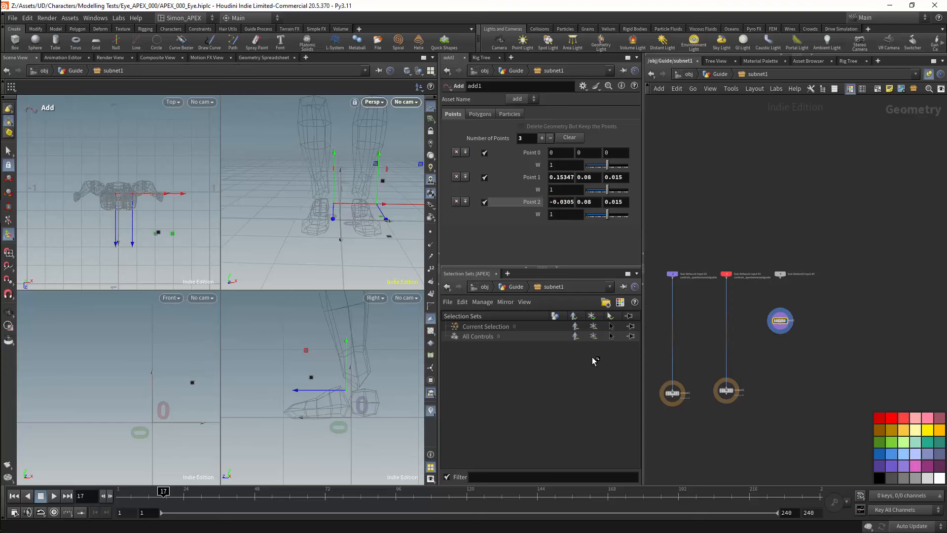
click(551, 178)
text(0305)
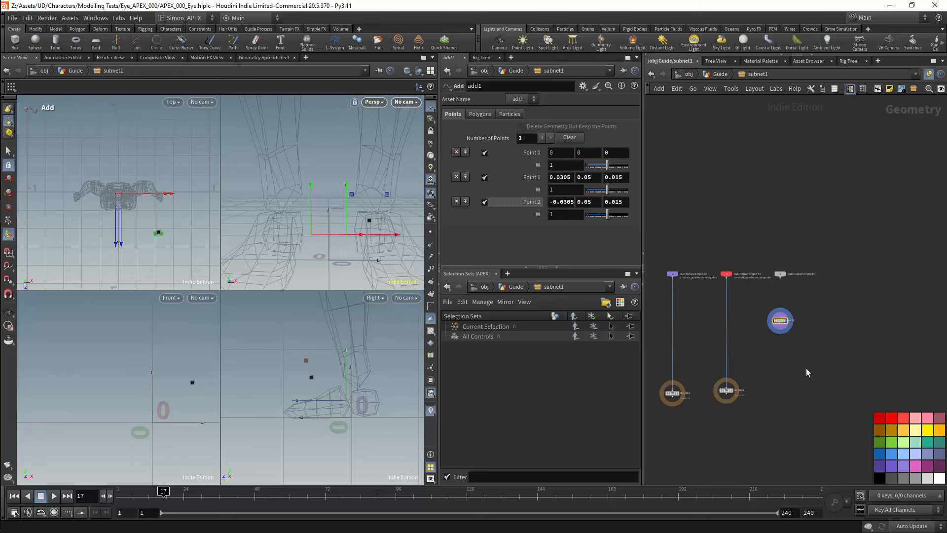
Place a Name node below the Add node and connect it to the Add node's output
key(Tab)
text(name)
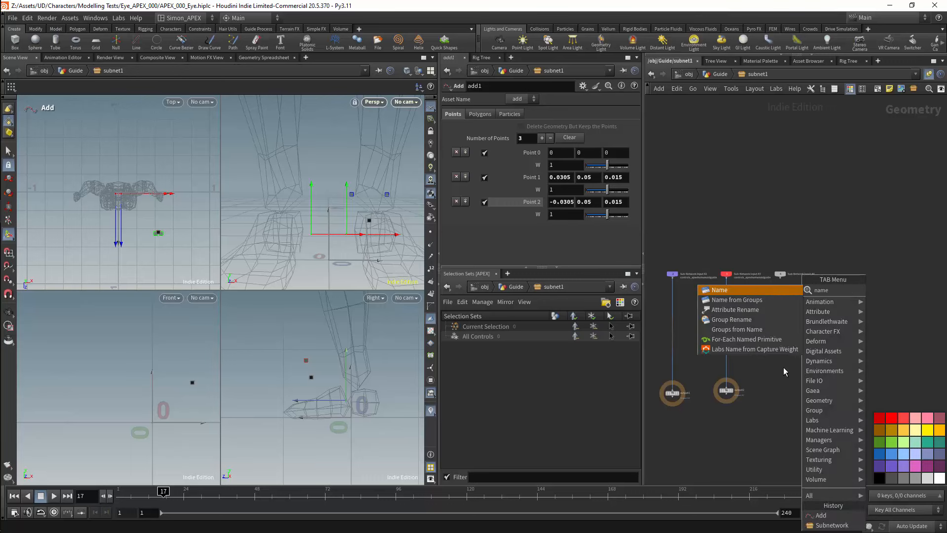
click(735, 290)
click(785, 351)
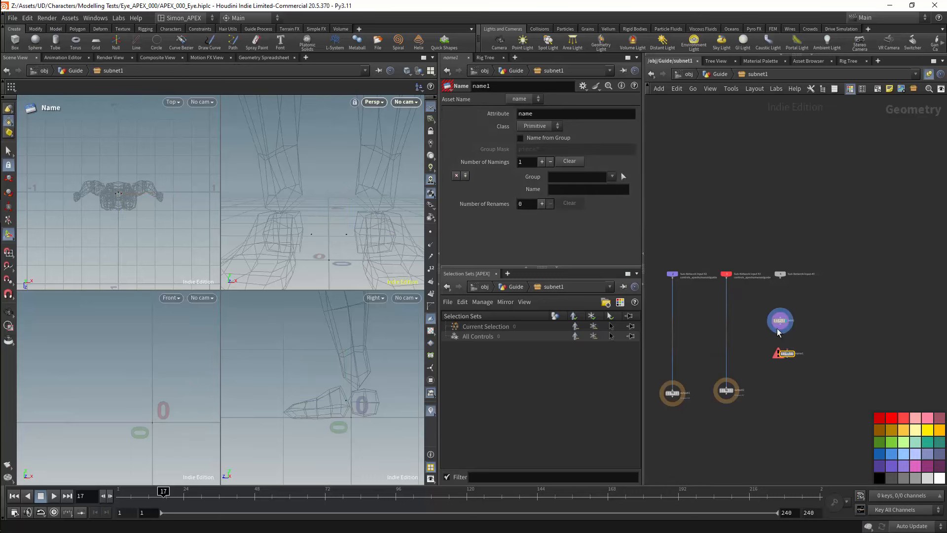
drag(780, 331, 781, 335)
click(784, 326)
click(787, 350)
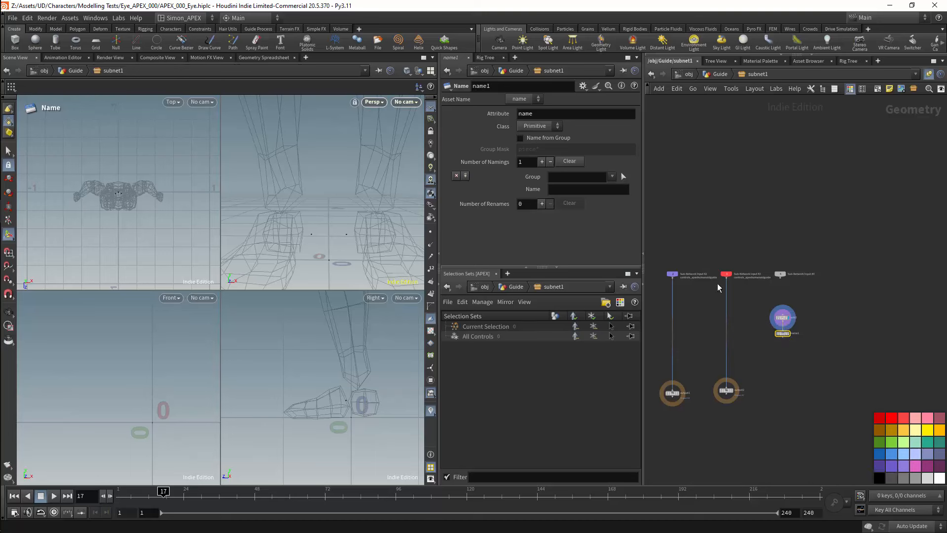
Increase the Name node's namings to 3 and assign the name Head to group 0
click(542, 162)
click(542, 161)
click(572, 177)
text(0)
click(555, 190)
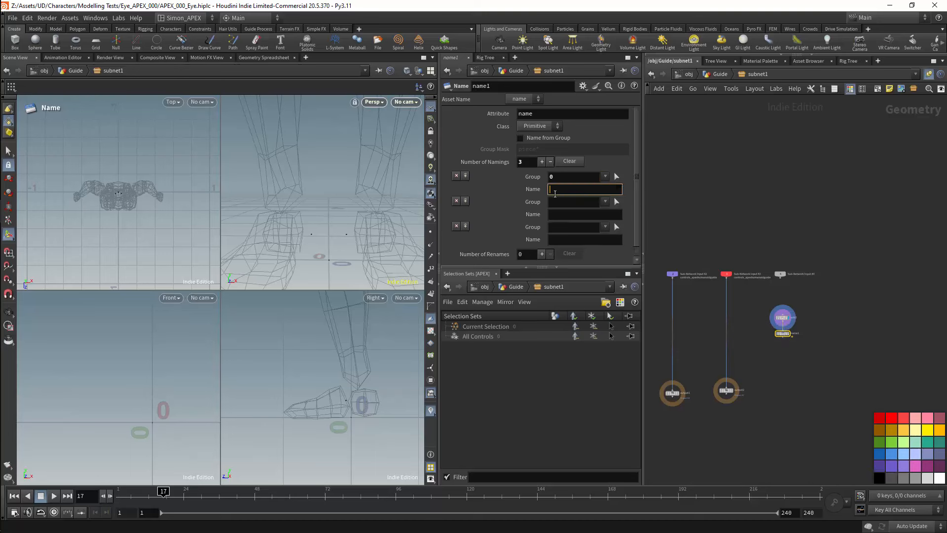
text(Head)
key(Tab)
Name group 1 LeftEye and group 2 RightEye, and set the naming class to Point
text(1)
key(Tab)
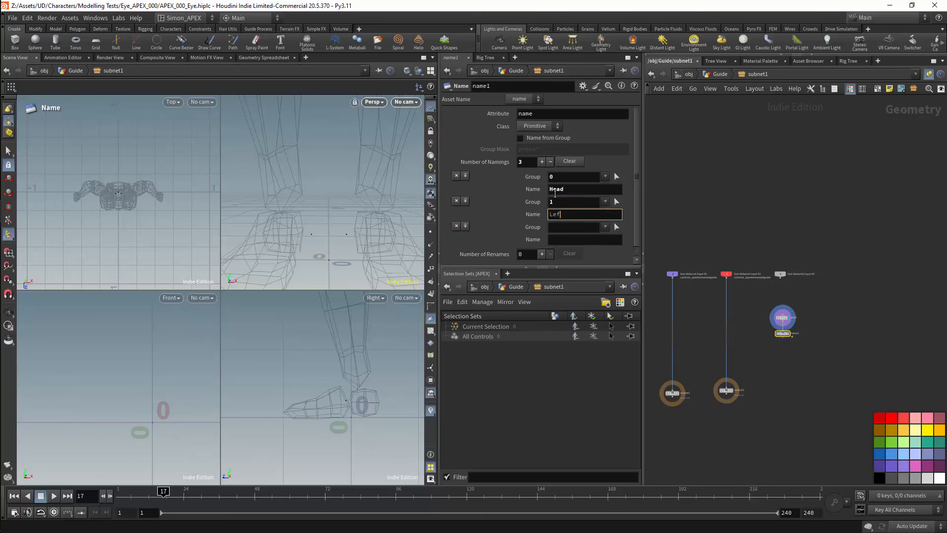
text(LeftEye)
key(Tab)
text(2)
key(Tab)
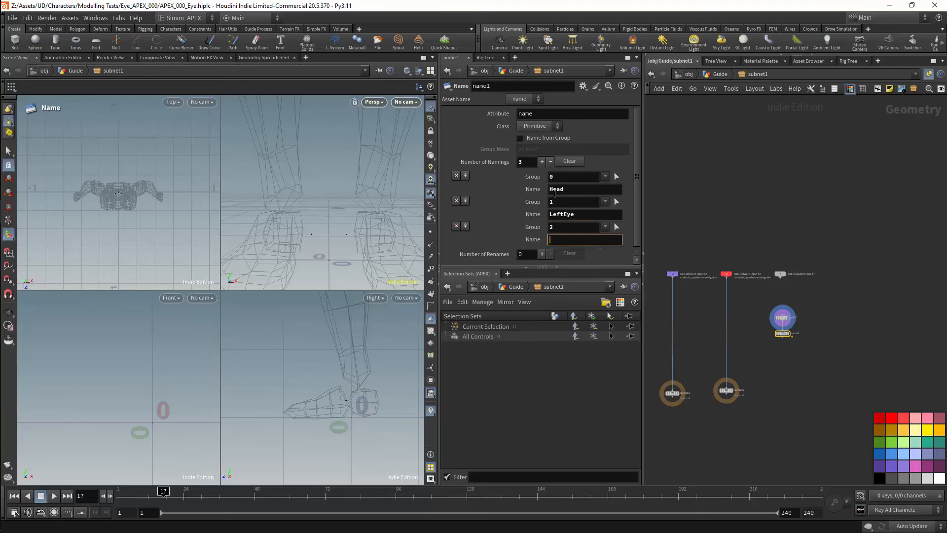
text(RightEye)
key(Return)
click(554, 127)
click(540, 158)
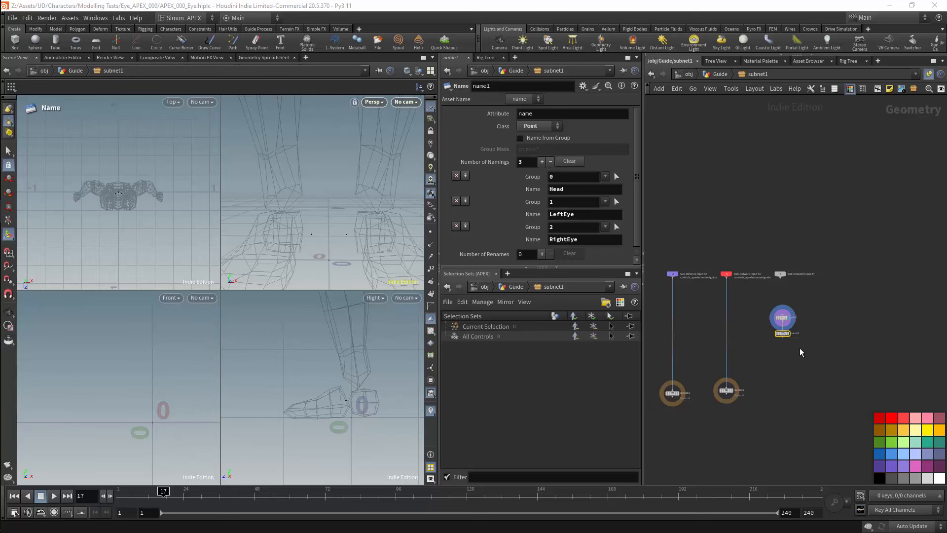
Add an Attribute Wrangle below the Name node with the code 3@transform=ident(); and display it
scroll(800, 351, up, 3)
key(Tab)
mouse_move(799, 351)
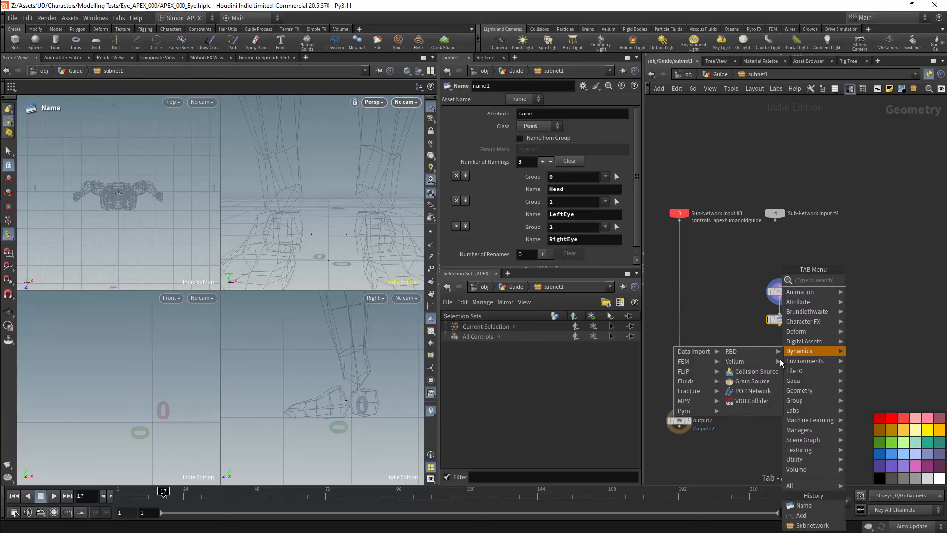
text(at wra)
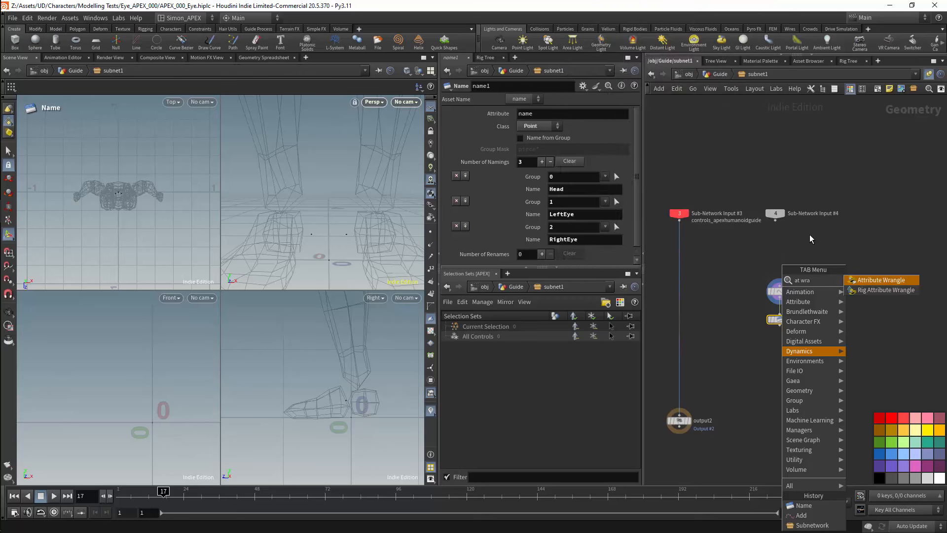
key(Return)
click(781, 344)
click(492, 210)
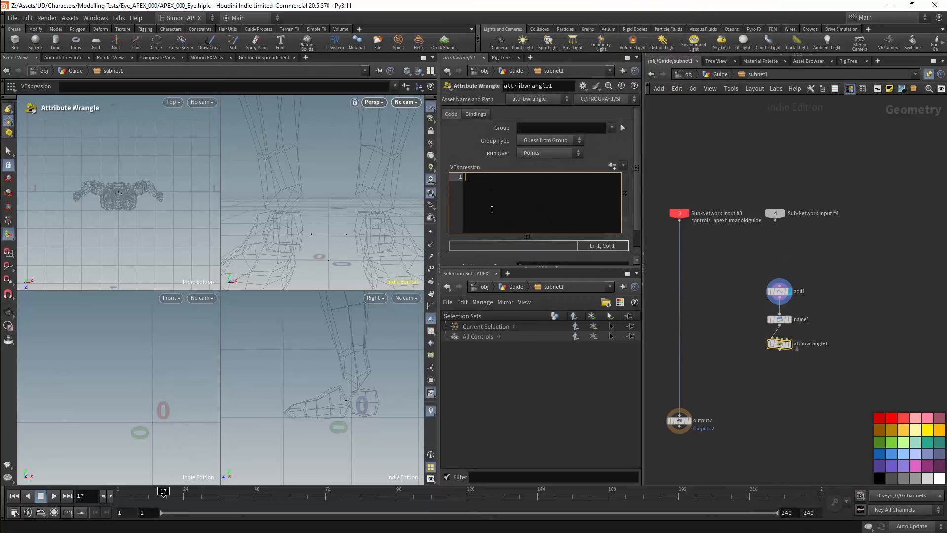
text(3@transform=ident();)
key(Return)
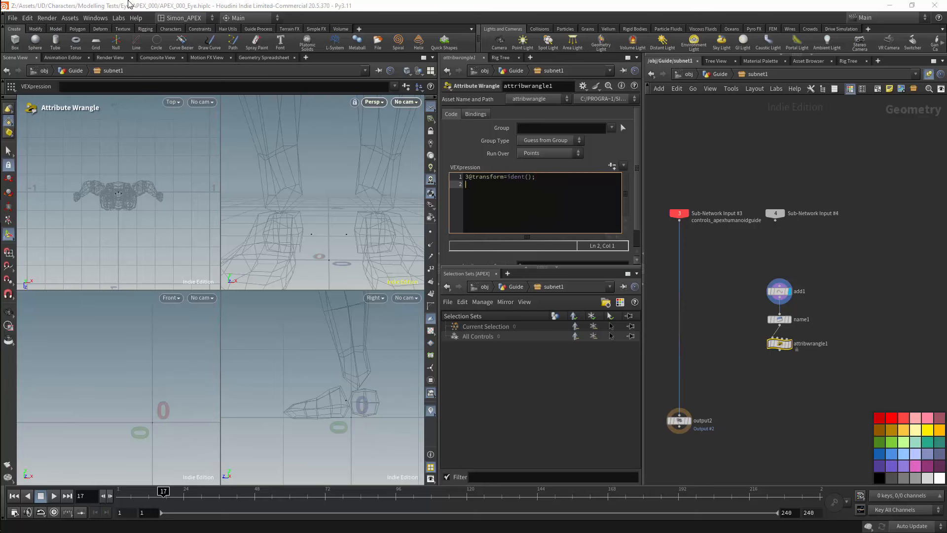
click(790, 344)
Add a Parent Joints node after the wrangle and parent the LeftEye point to the Head point
key(Tab)
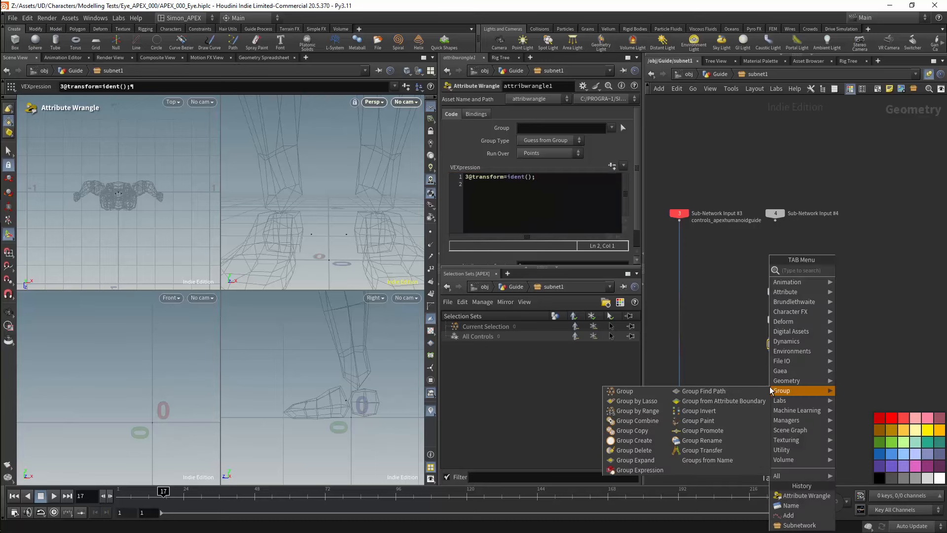
text(paren)
click(862, 270)
click(780, 368)
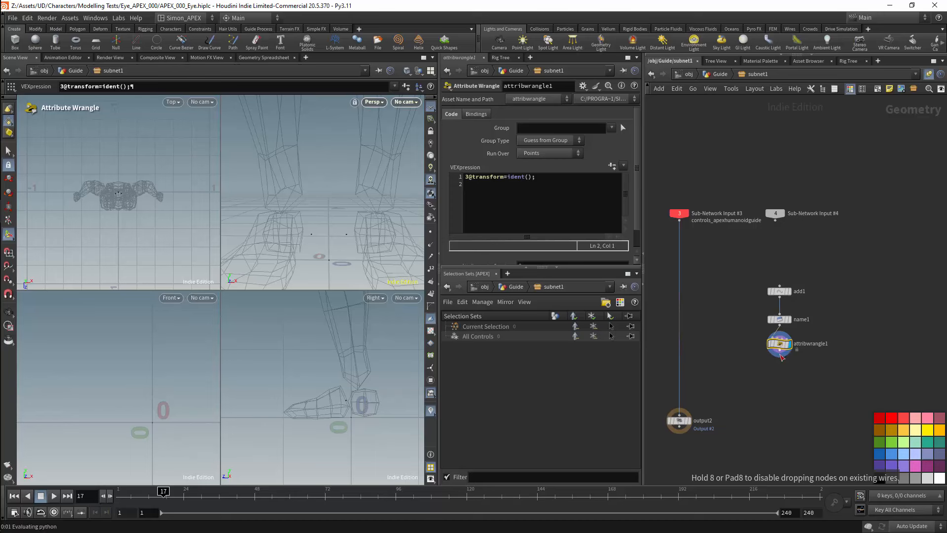
click(329, 259)
click(346, 234)
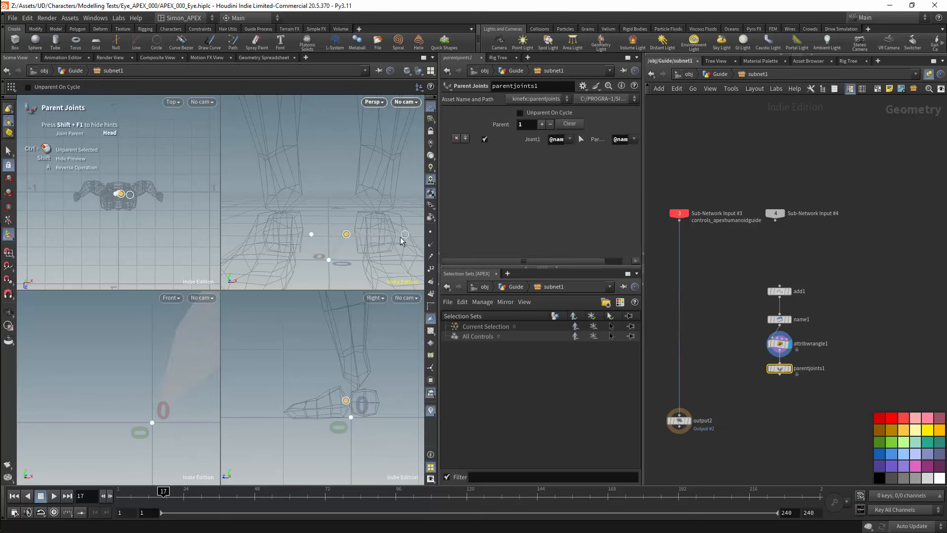
click(560, 139)
text(*)
key(Return)
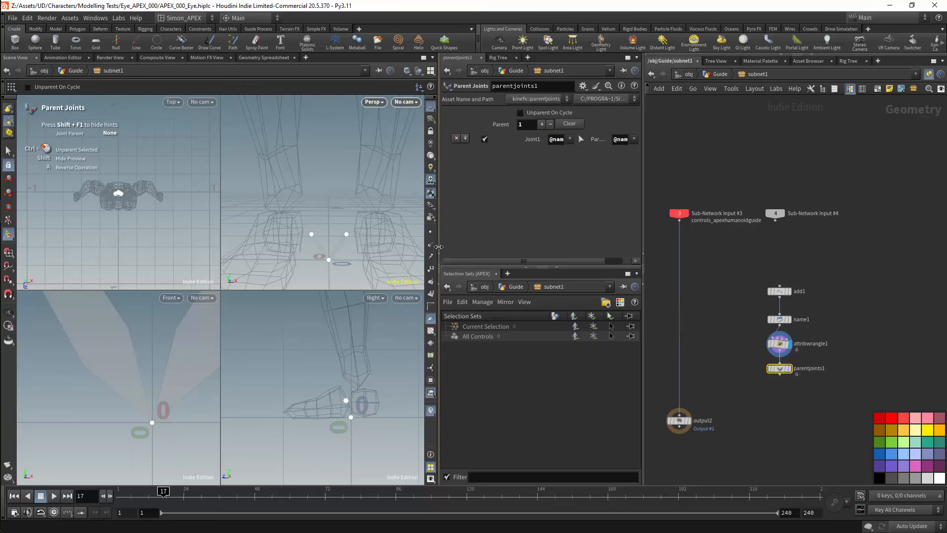
click(439, 253)
click(133, 140)
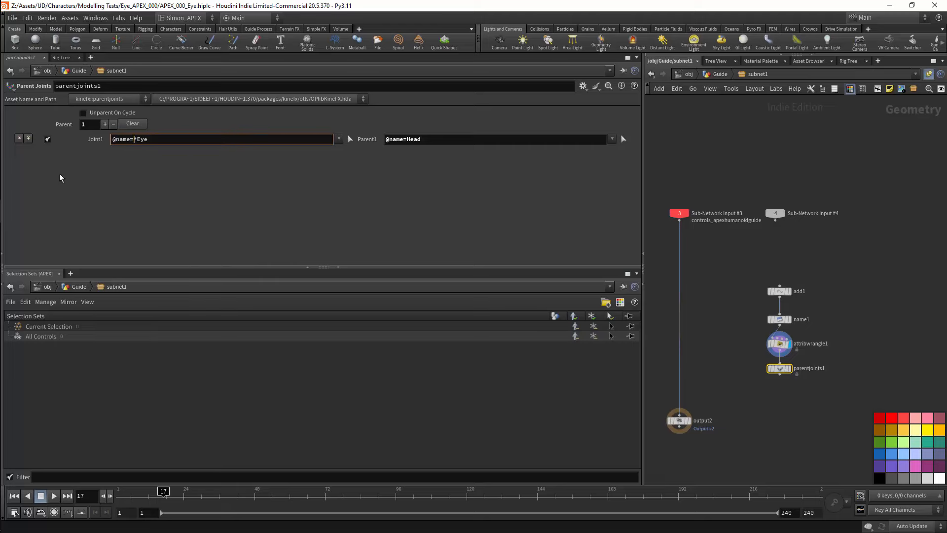
click(6, 257)
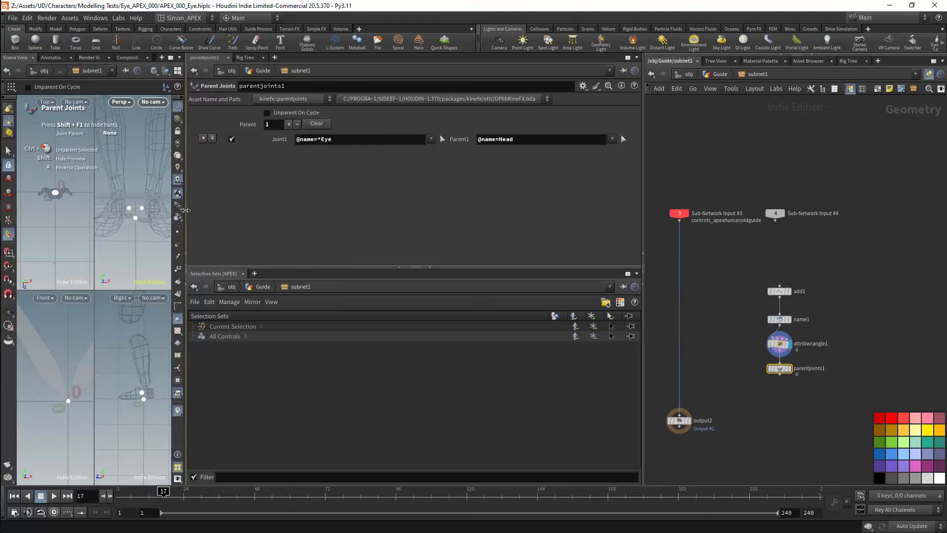
drag(185, 210, 460, 221)
Return to the Add node and set the Z position of Point 1 and Point 2 to 0.05
alt+drag(378, 220, 373, 247)
alt+middle_drag(385, 254, 377, 216)
drag(752, 269, 809, 296)
drag(463, 242, 412, 236)
click(610, 178)
key(BackSpace)
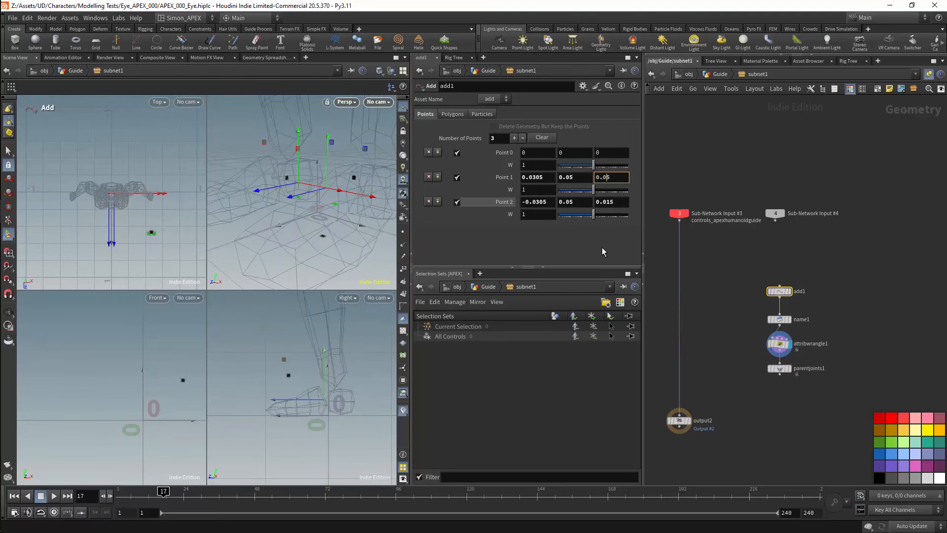
key(Return)
click(610, 202)
key(Return)
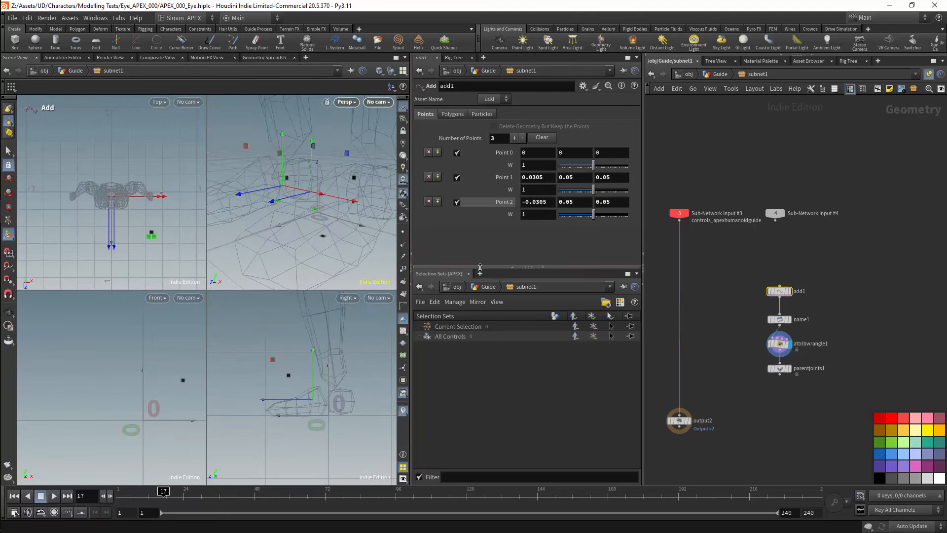
Save the scene file
alt+drag(378, 217, 367, 195)
scroll(337, 208, down, 5)
key(ctrl+s)
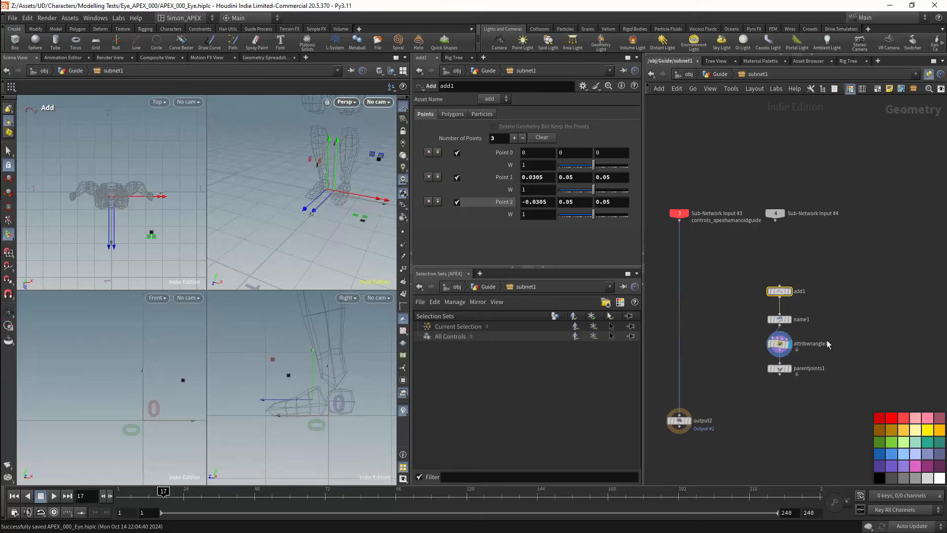
Add a Rig Pose node, wire it below the Parent Joints node and display it
middle_drag(833, 374, 795, 344)
scroll(772, 366, up, 1)
key(Tab)
text(rigp)
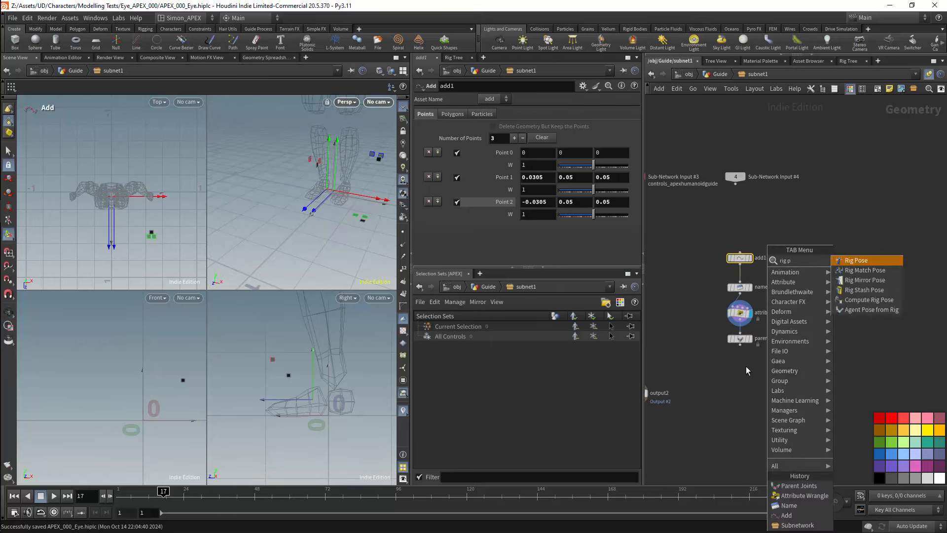
key(Return)
click(747, 381)
drag(740, 345, 748, 372)
click(753, 380)
Try posing the LeftEye joint with the Rig Pose node, undo the change and clear the node's transformations
click(335, 190)
drag(344, 197, 371, 181)
key(ctrl+z)
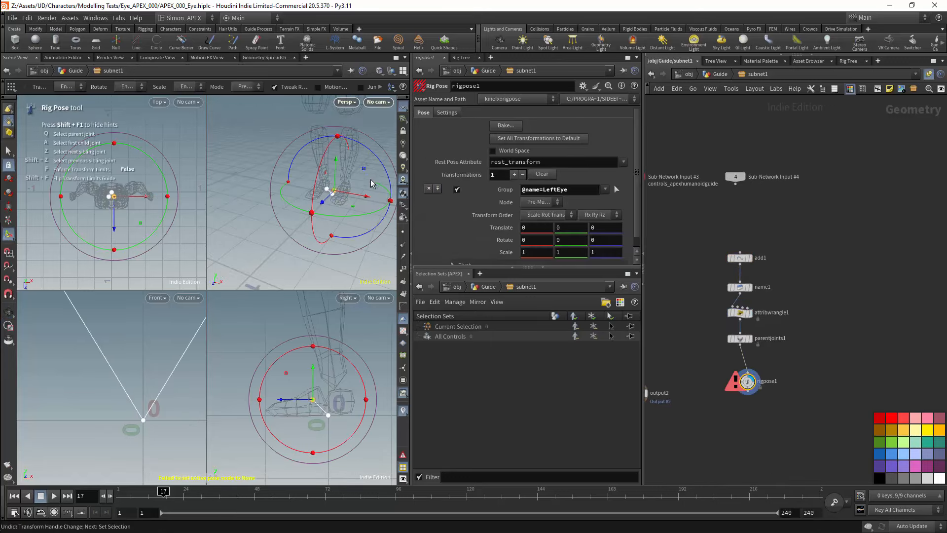
drag(747, 382, 740, 369)
click(723, 373)
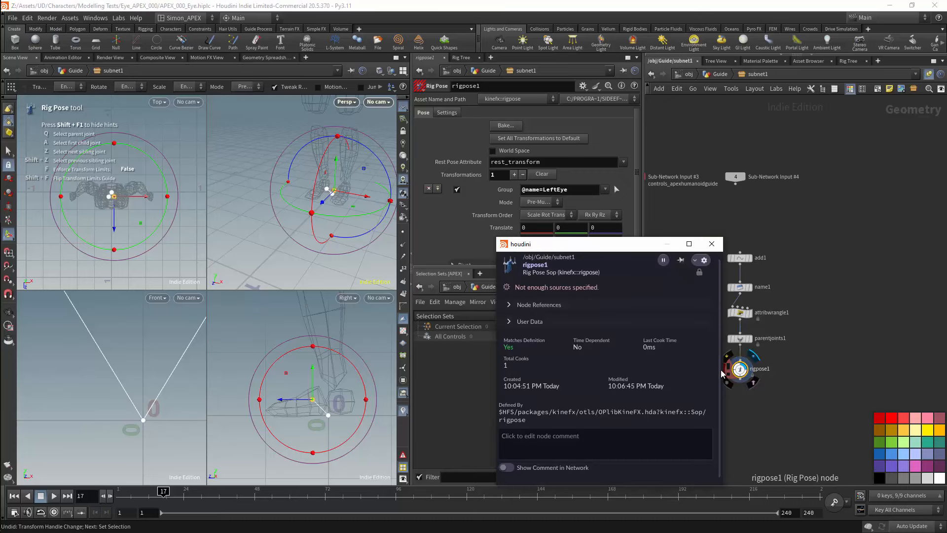
click(715, 245)
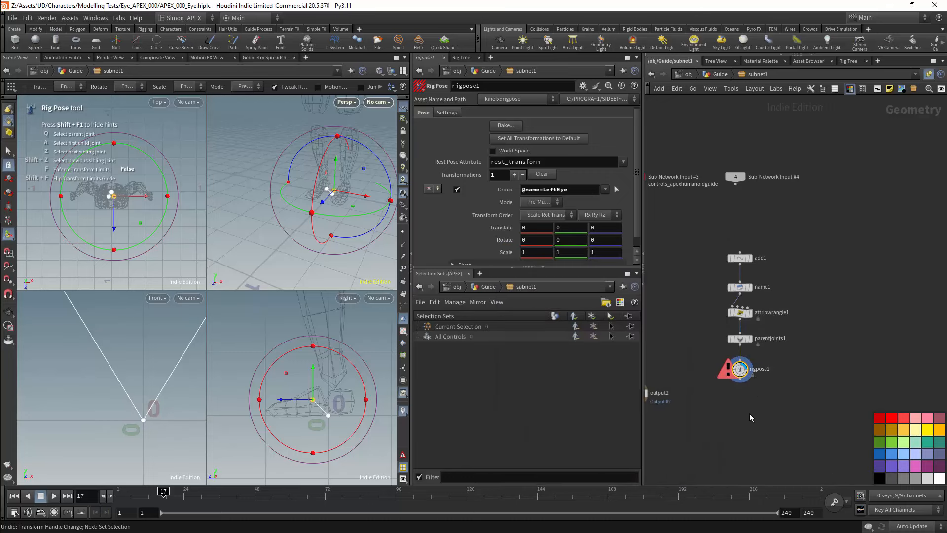
click(545, 174)
Add a Null node, connect it below the Rig Pose node and display it
key(Tab)
click(720, 401)
click(742, 387)
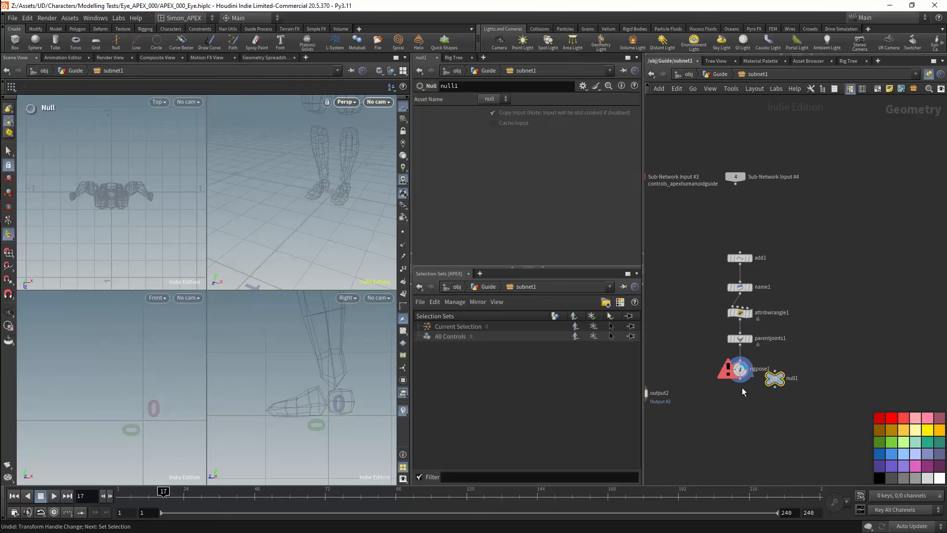
drag(774, 382, 741, 403)
click(740, 379)
click(751, 411)
click(762, 399)
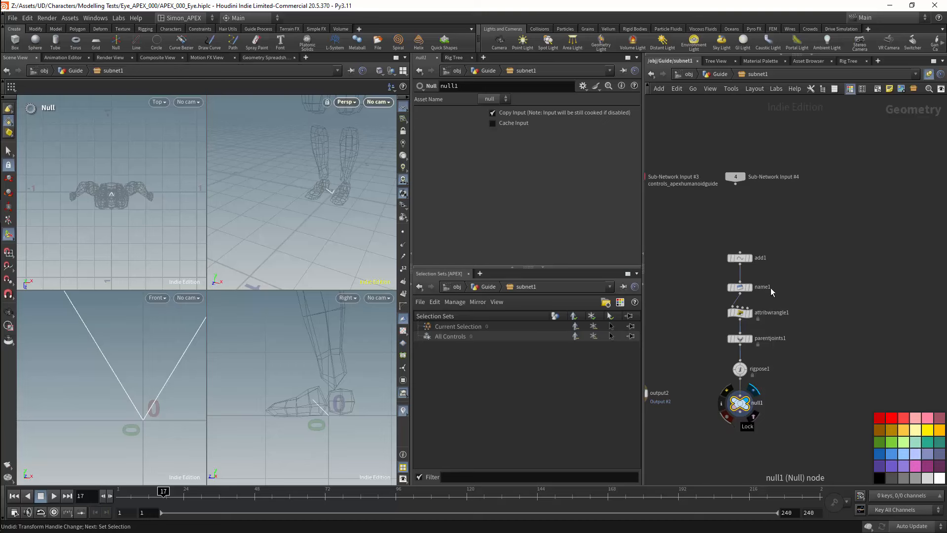
Add a polygon mesh Sphere node beside the joint chain and set its orientation to Z Axis
key(Tab)
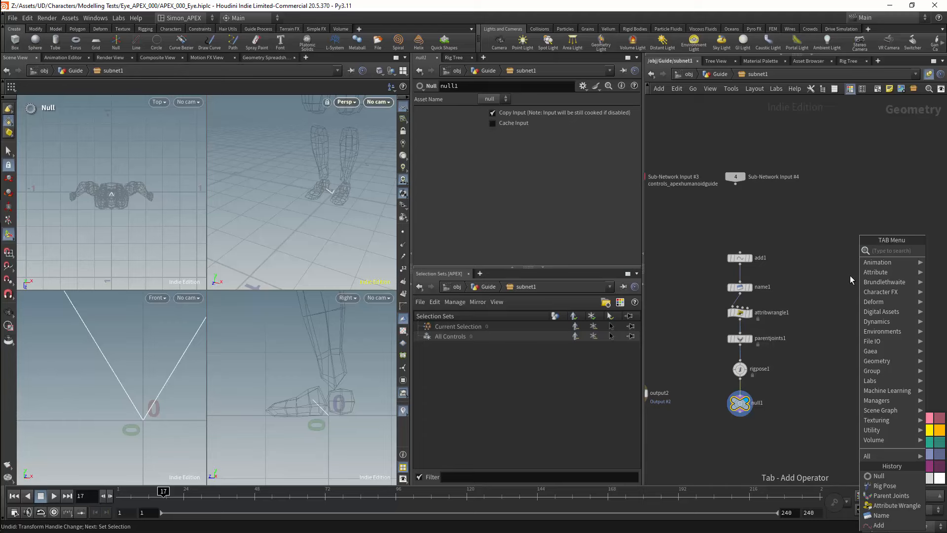
text(sphe)
key(Return)
click(851, 275)
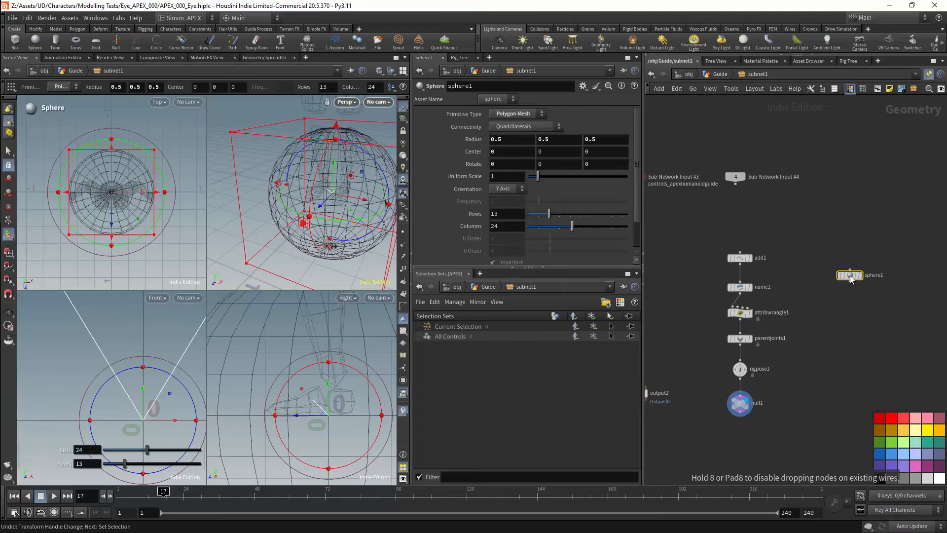
click(508, 188)
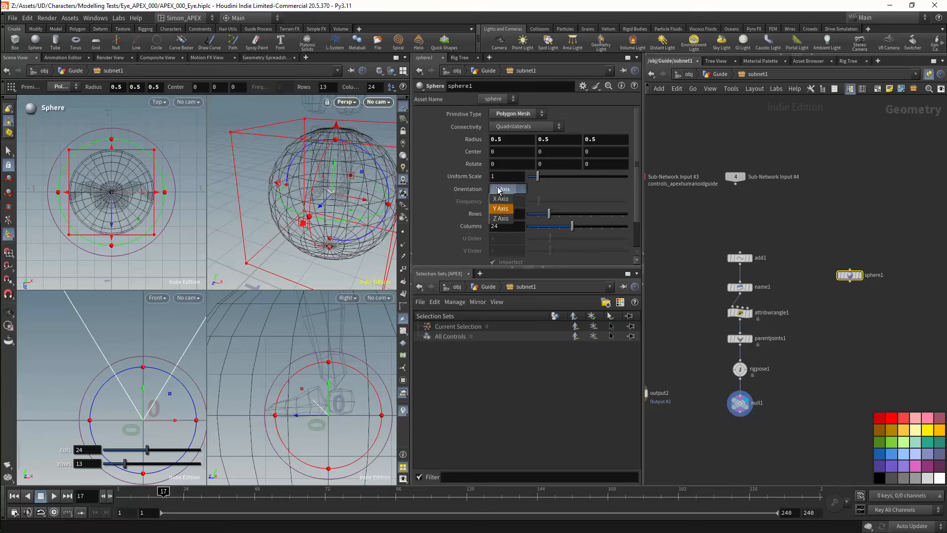
click(503, 202)
mouse_move(352, 213)
alt+mouse_down()
mouse_move(338, 194)
mouse_move(356, 194)
alt+mouse_up()
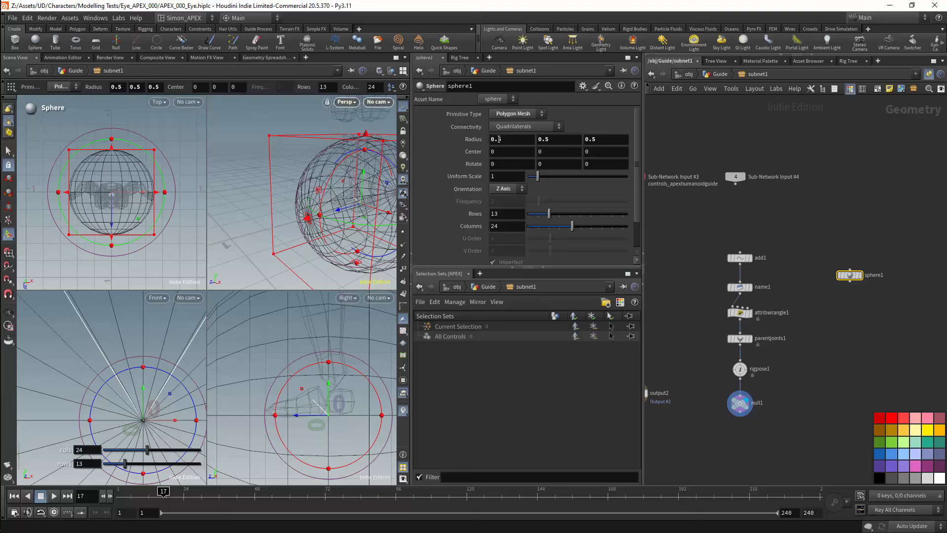
Set the sphere's uniform scale to 12 and all three of its radii to 0.001
drag(485, 178, 485, 189)
text(2)
key(Return)
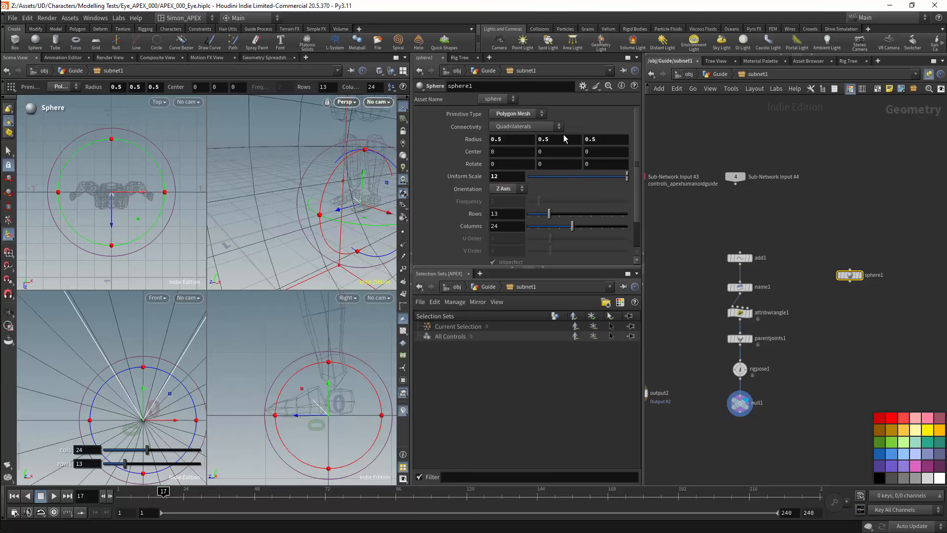
click(497, 141)
text(0.001)
key(Tab)
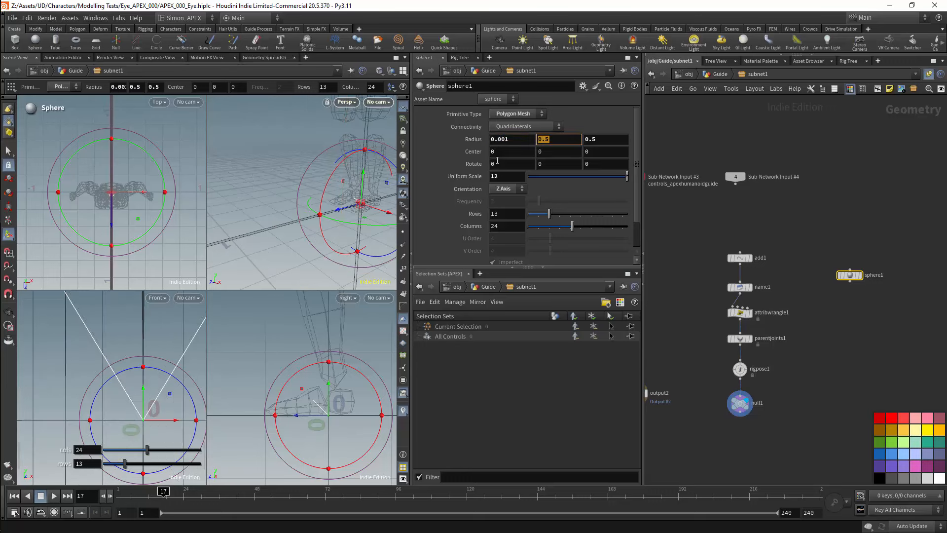
text(.001)
key(Tab)
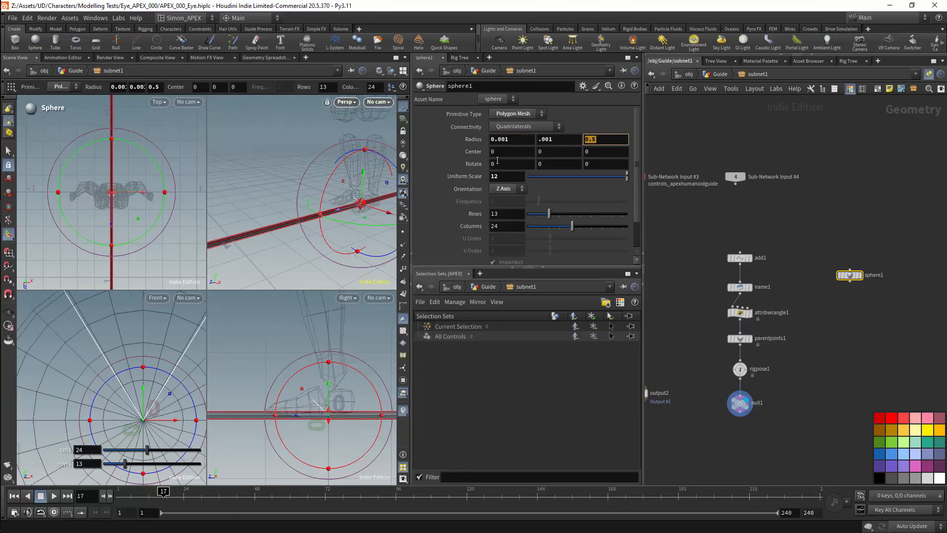
text(.001)
key(Return)
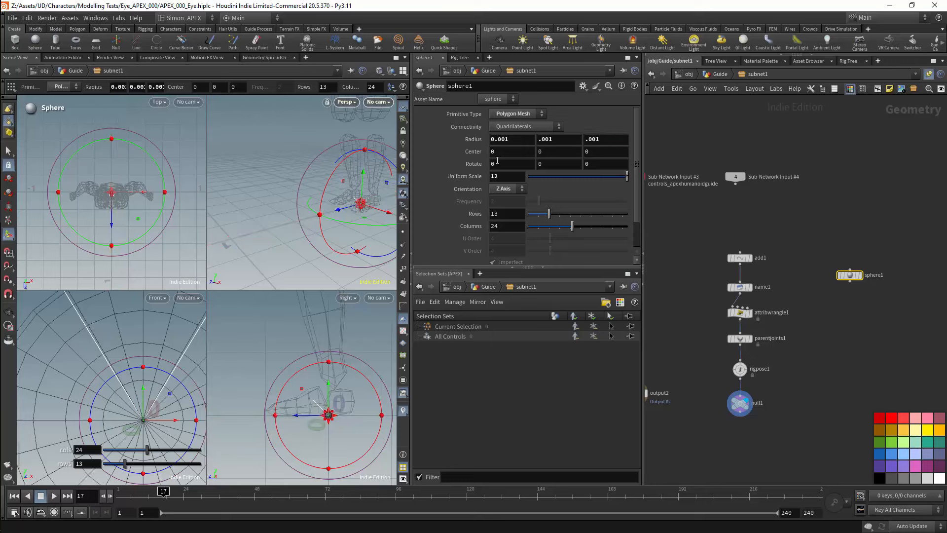
Display the sphere, and add and display a Color node connected below it
alt+right_drag(339, 365, 313, 387)
alt+right_drag(330, 339, 328, 332)
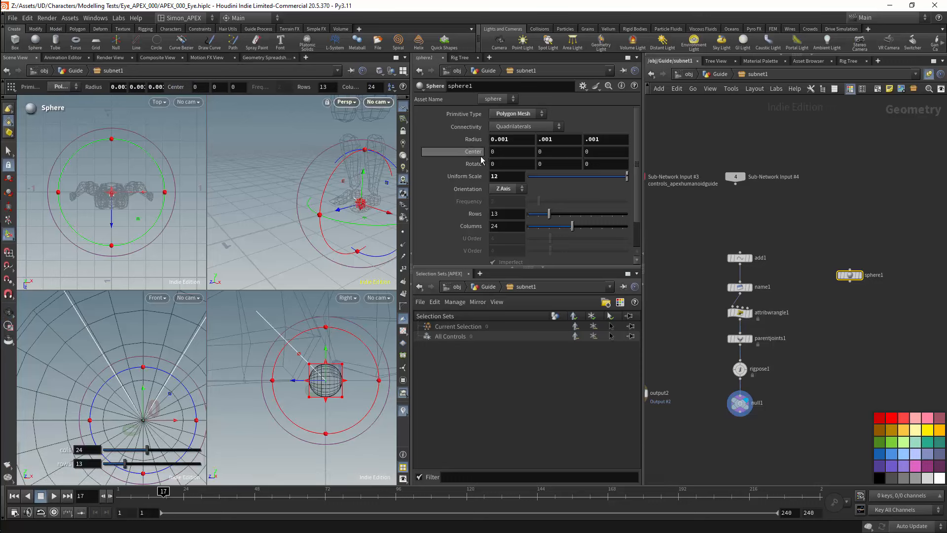
alt+middle_drag(344, 200, 322, 197)
mouse_move(322, 197)
alt+right_down()
mouse_move(351, 187)
mouse_move(338, 193)
alt+right_up()
alt+drag(338, 192, 321, 217)
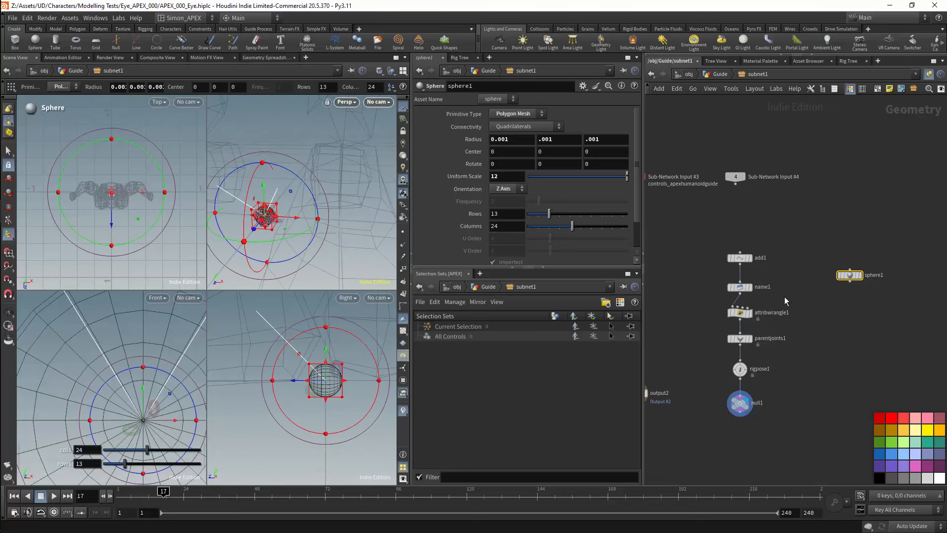
click(860, 275)
alt+right_drag(334, 347, 341, 346)
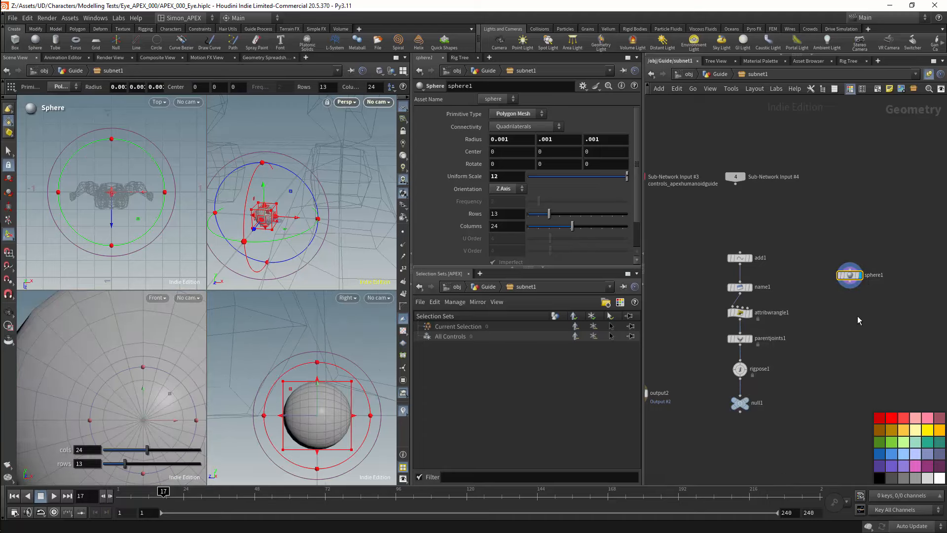
key(Tab)
text(color)
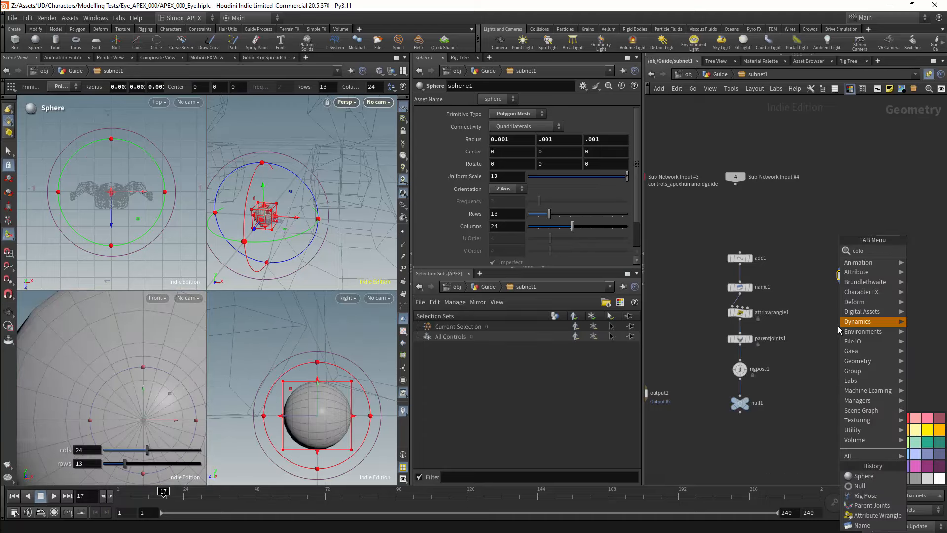
key(Return)
click(850, 299)
click(861, 300)
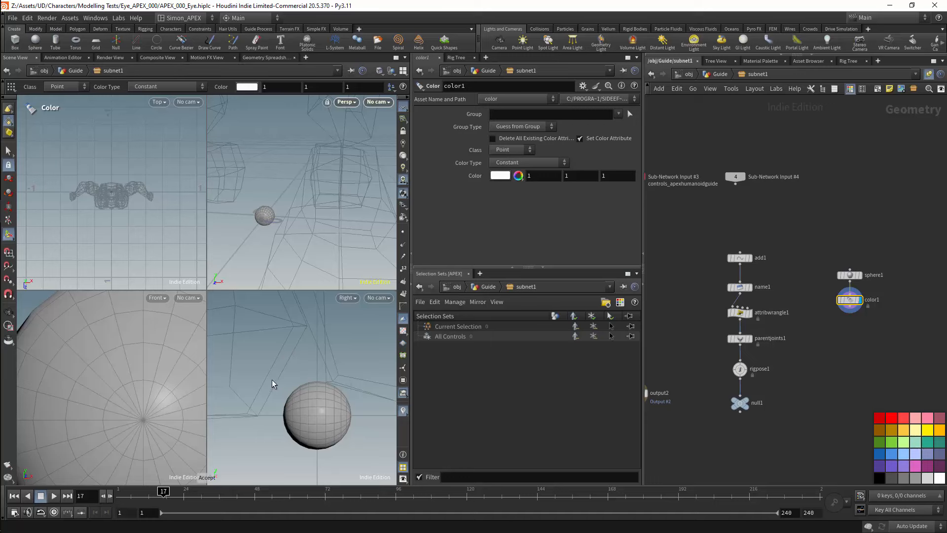
Apply the blue colour 0, 0.5, 1 to the front cap of the sphere, primitives 0-71, as the iris
key(s)
drag(273, 386, 290, 447)
key(Return)
click(501, 176)
click(577, 104)
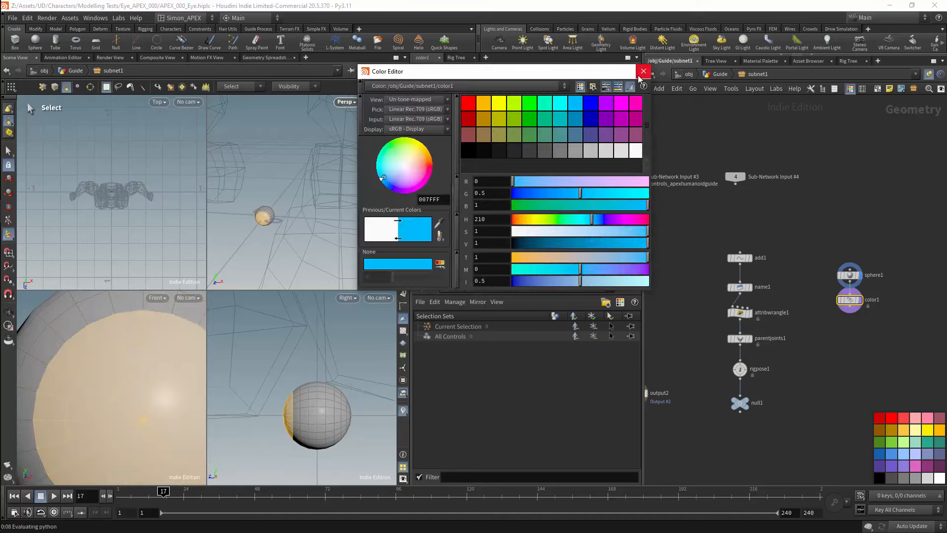
click(643, 71)
click(522, 129)
click(502, 176)
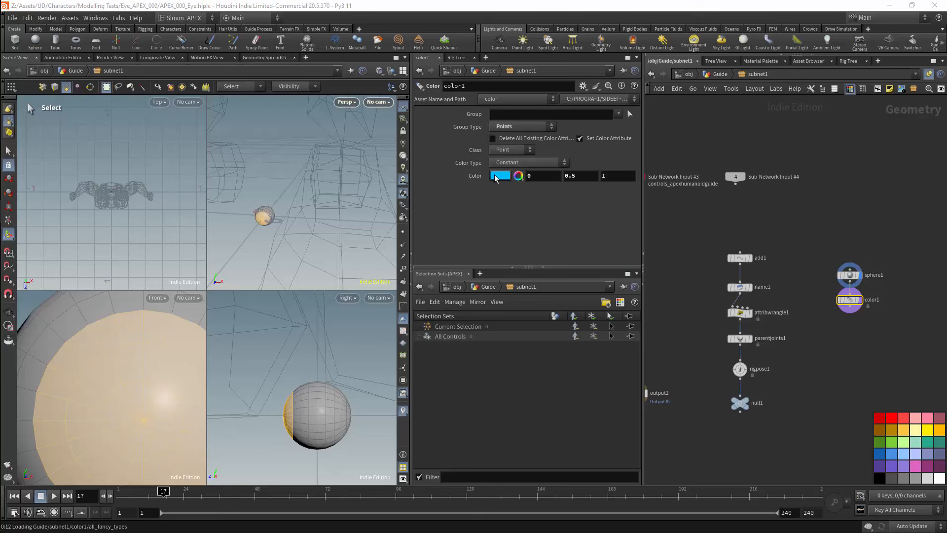
key(Return)
alt+drag(274, 203, 328, 210)
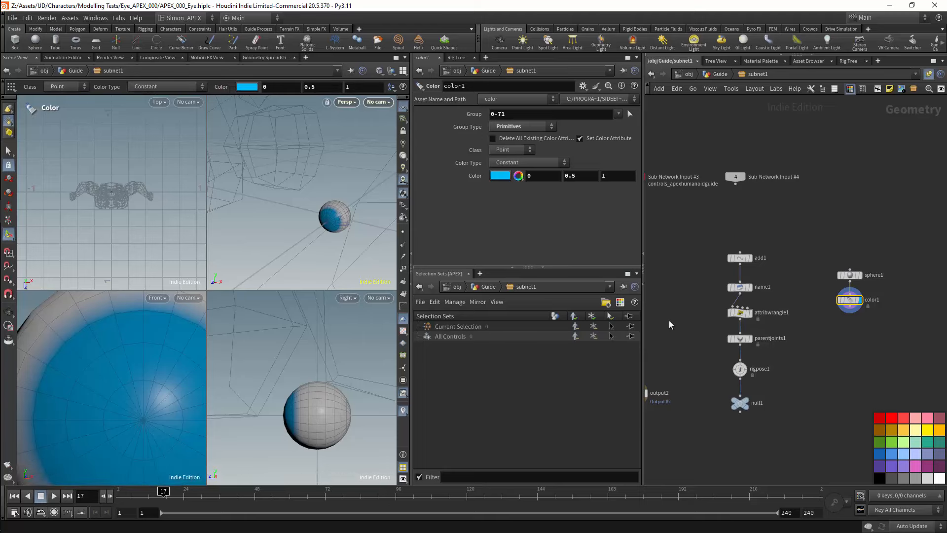
Add a Point VOP node and connect the Color node to its first input
drag(868, 245, 824, 321)
middle_drag(772, 404, 807, 347)
scroll(805, 351, down, 1)
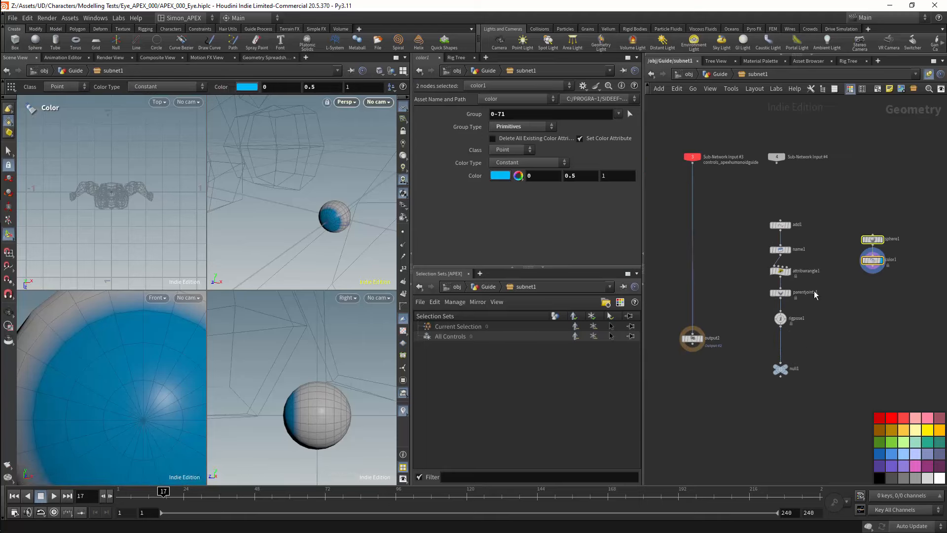
scroll(799, 315, up, 1)
key(Tab)
text(point vo)
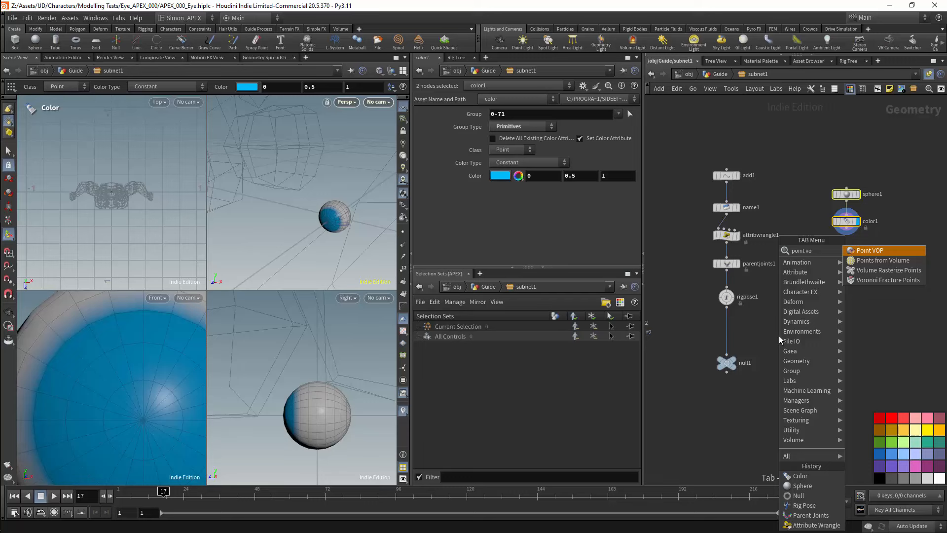
key(Return)
click(780, 335)
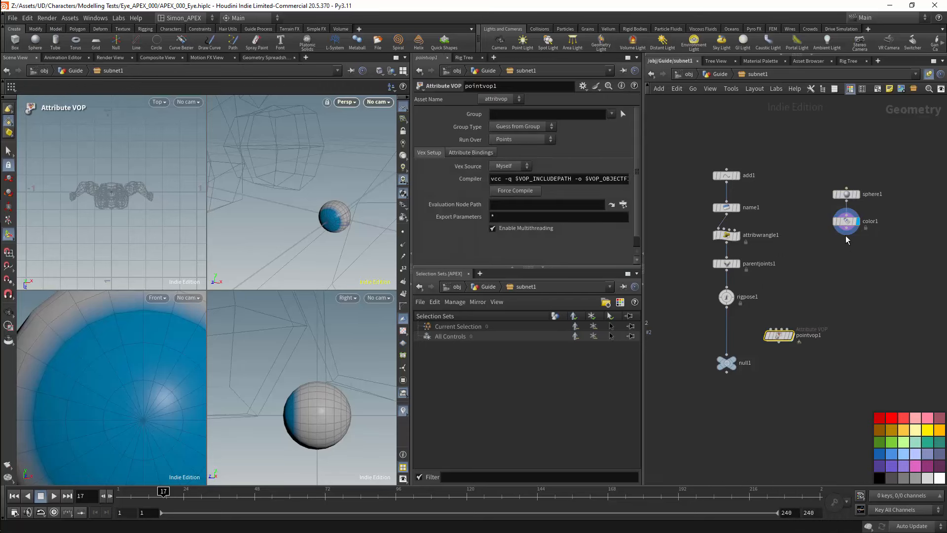
drag(846, 229, 771, 329)
scroll(784, 226, down, 4)
Rearrange the sphere nodes beside the joint chain, connect the Rig Pose output to the Point VOP's second input and display the Point VOP
drag(751, 194, 858, 199)
drag(785, 269, 813, 266)
scroll(833, 265, up, 4)
click(859, 247)
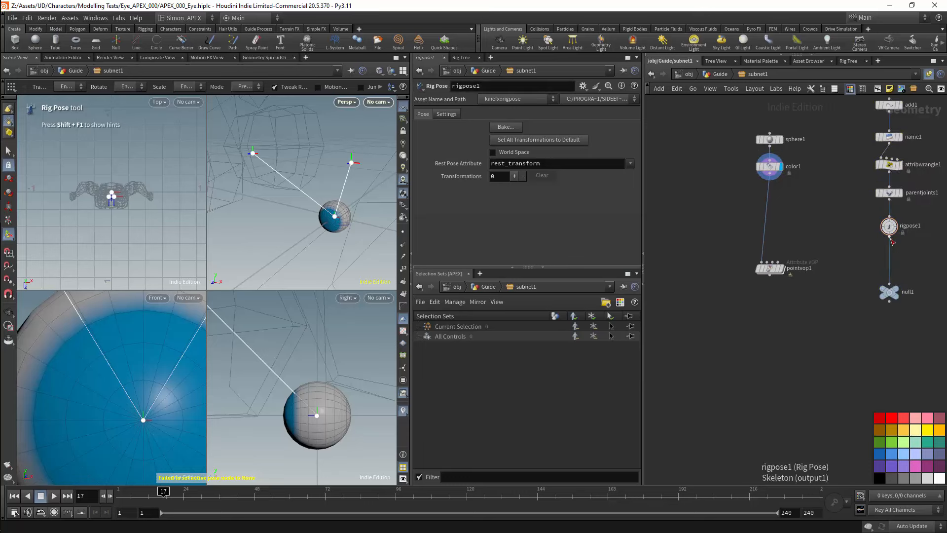
drag(888, 237, 768, 262)
click(771, 269)
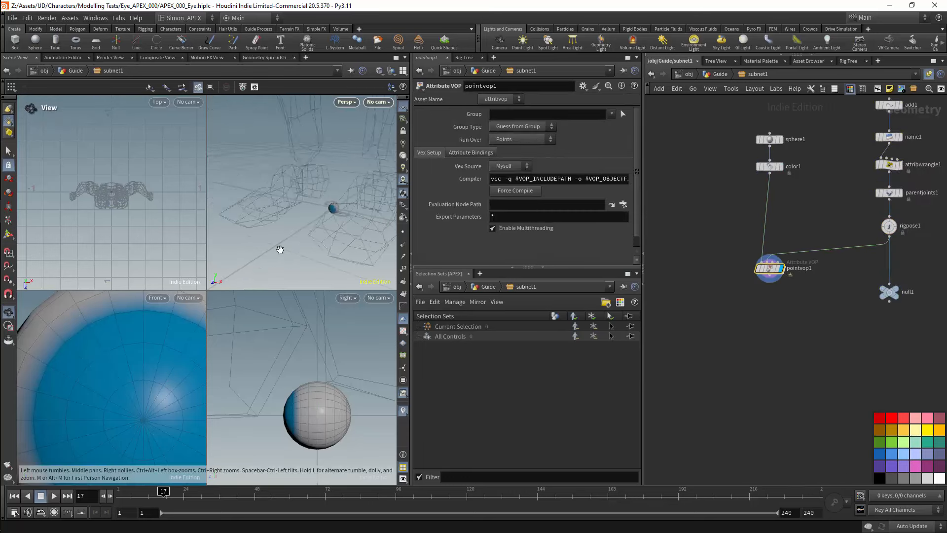
Inside the Point VOP, add a Get Point Transform node with signature By Name and point name LeftEye
double_click(771, 270)
key(Tab)
text(getpo)
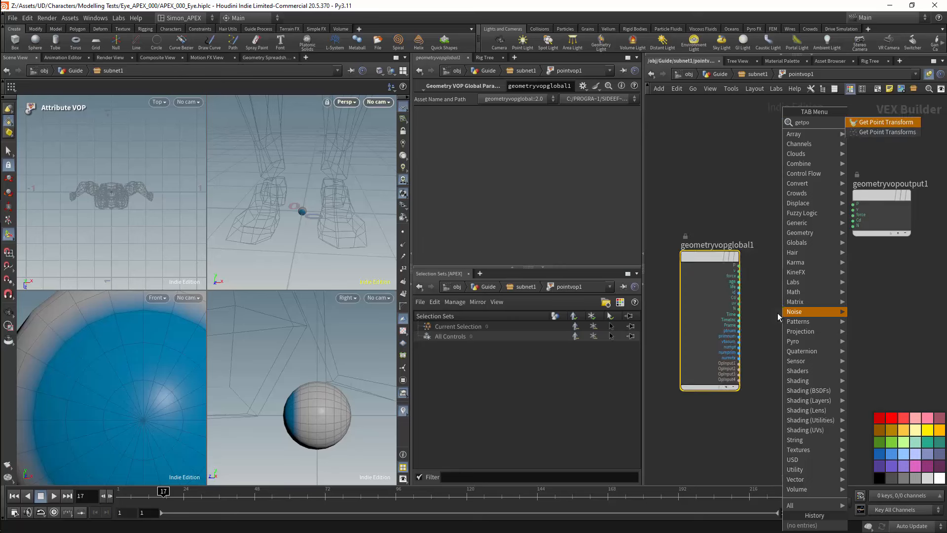
key(Return)
click(803, 343)
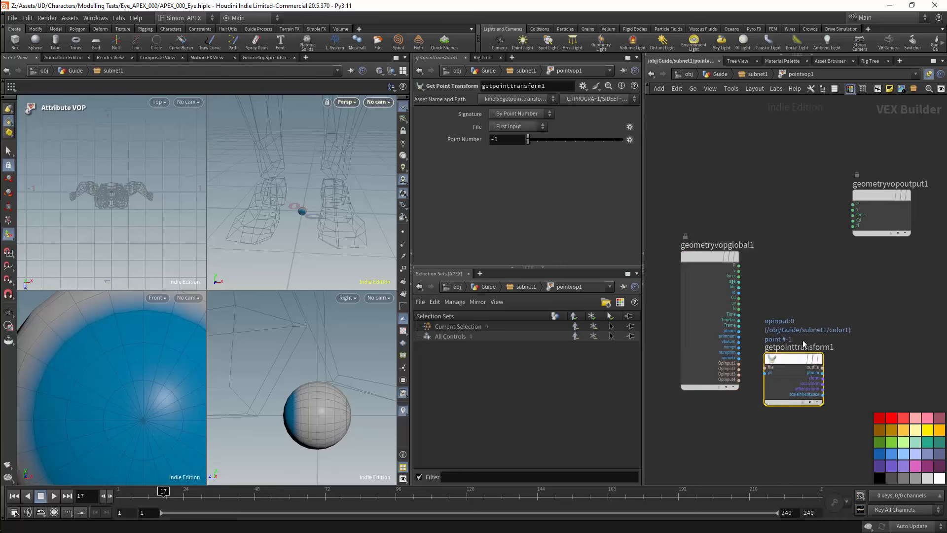
click(522, 114)
click(521, 131)
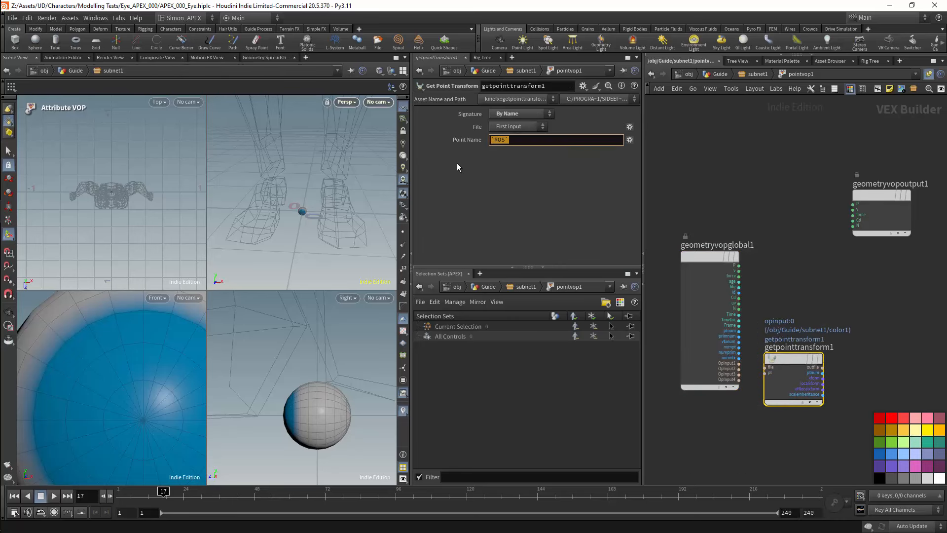
text(LeftEye)
key(Return)
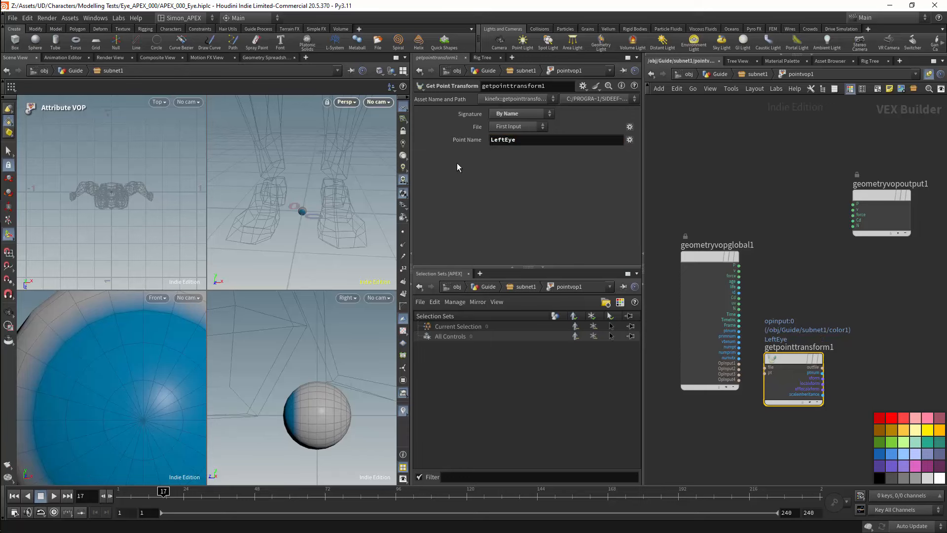
Add a Multiply node that multiplies P by the LeftEye xform and feeds its product into the output P
key(Tab)
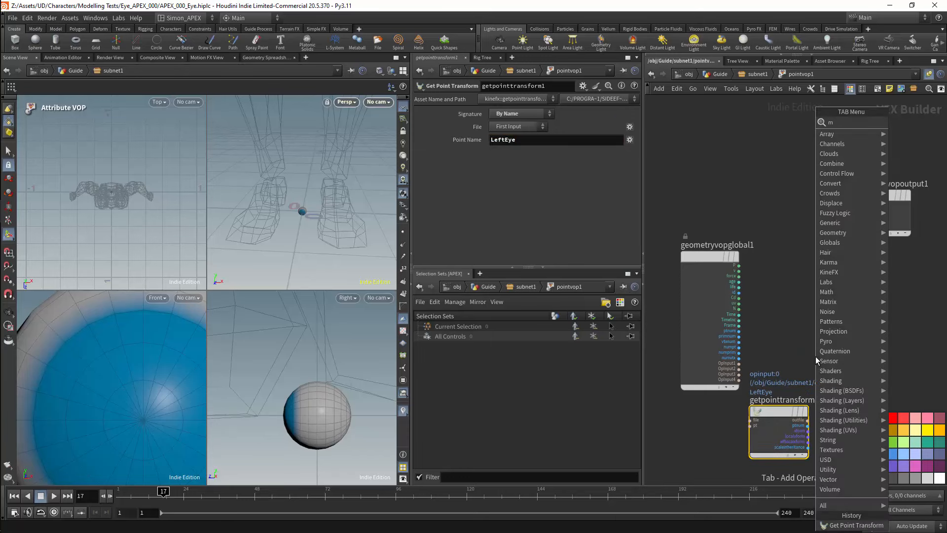
text(mul)
key(Return)
click(860, 301)
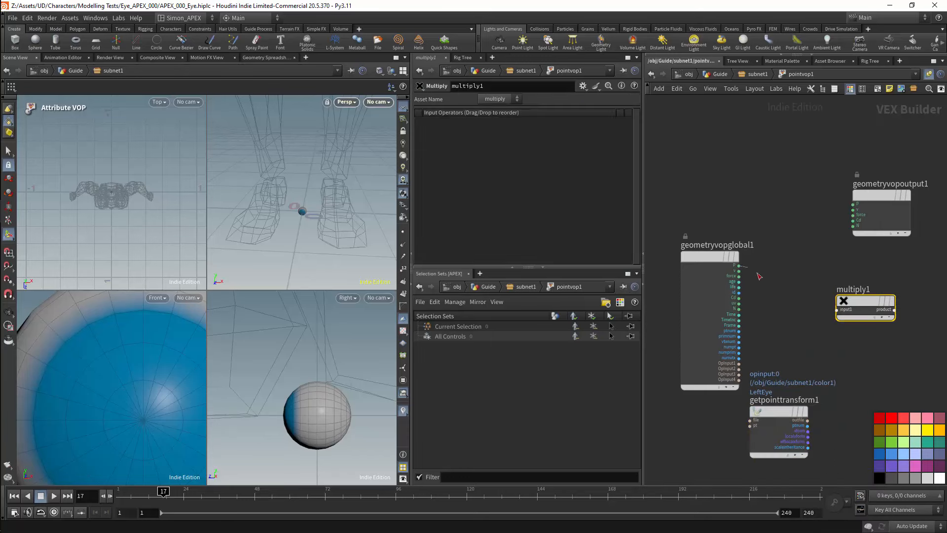
drag(894, 310, 853, 204)
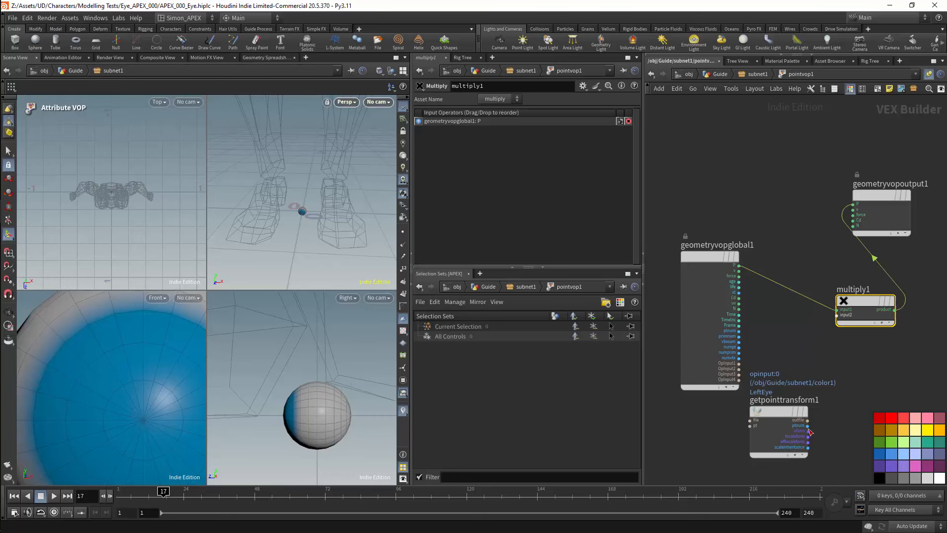
drag(808, 431, 837, 350)
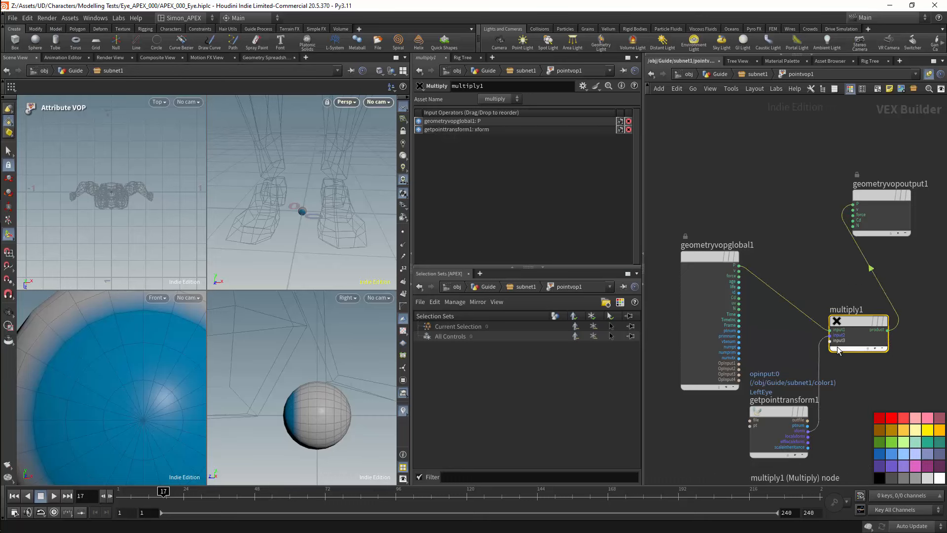
Return to the subnet level, move the null node below the Point VOP, wire it to the Point VOP output and display it
key(u)
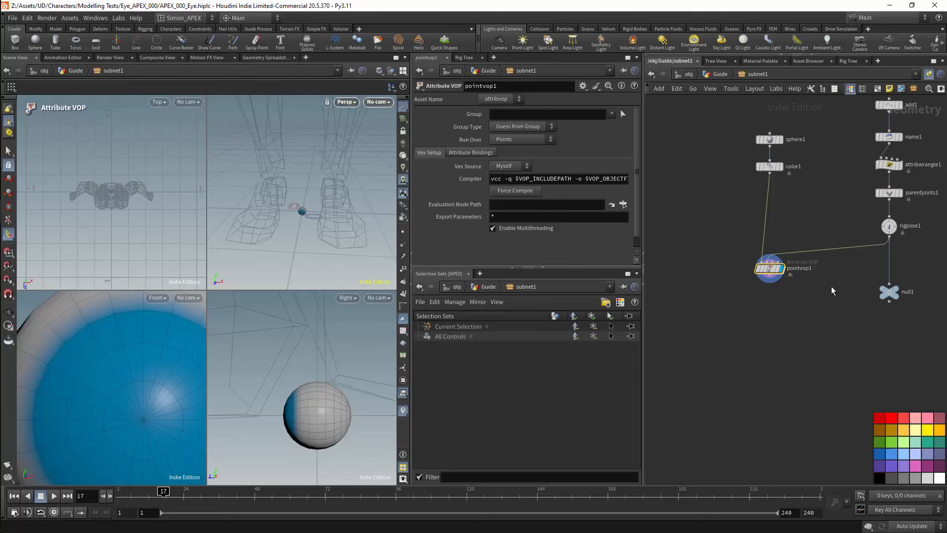
drag(888, 300, 768, 323)
click(764, 324)
click(773, 314)
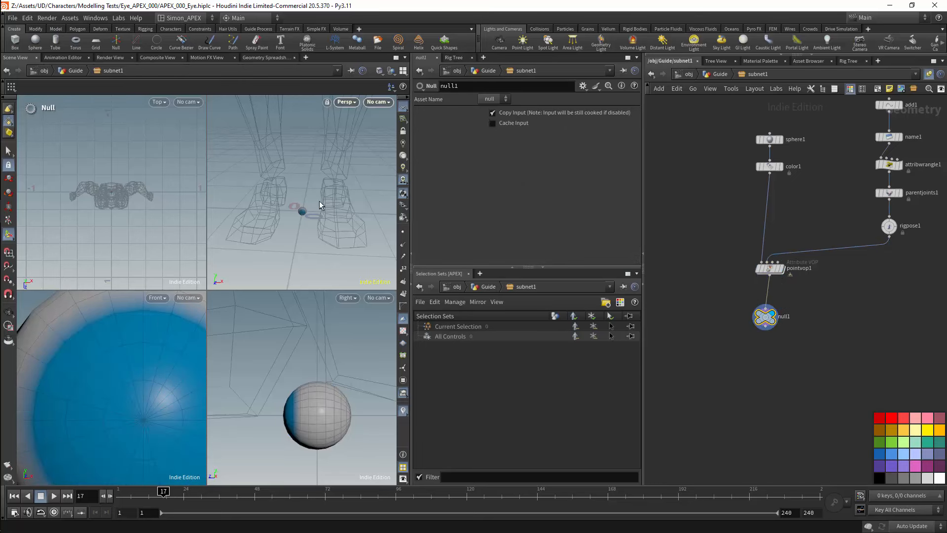
Inside the Point VOP, set the Get Point Transform node's file source to Second Input
alt+right_drag(323, 197, 336, 224)
drag(335, 224, 345, 207)
click(888, 137)
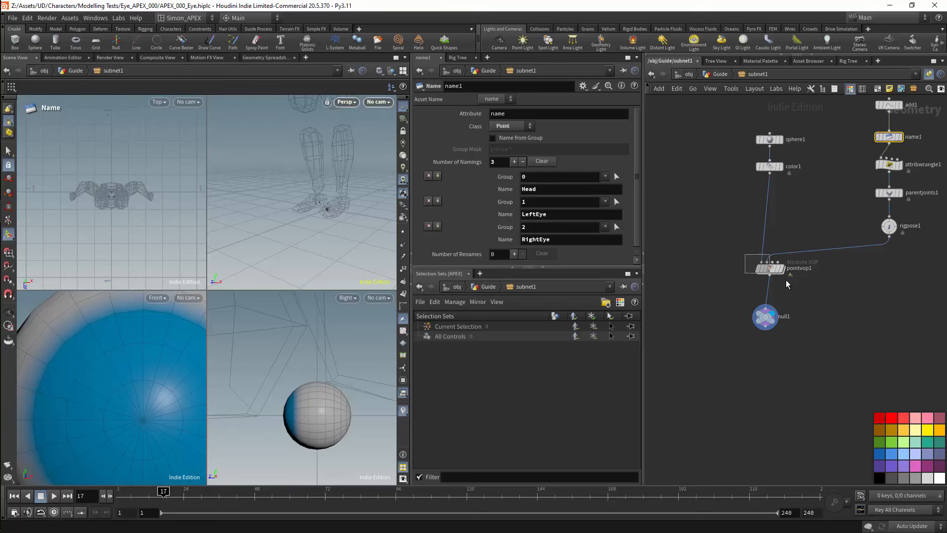
double_click(771, 268)
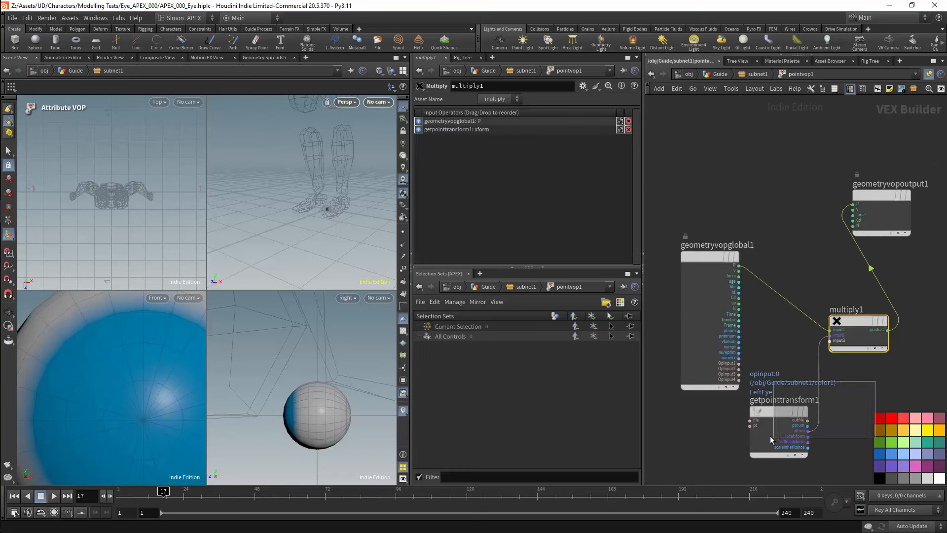
click(771, 436)
click(542, 127)
click(522, 137)
click(518, 127)
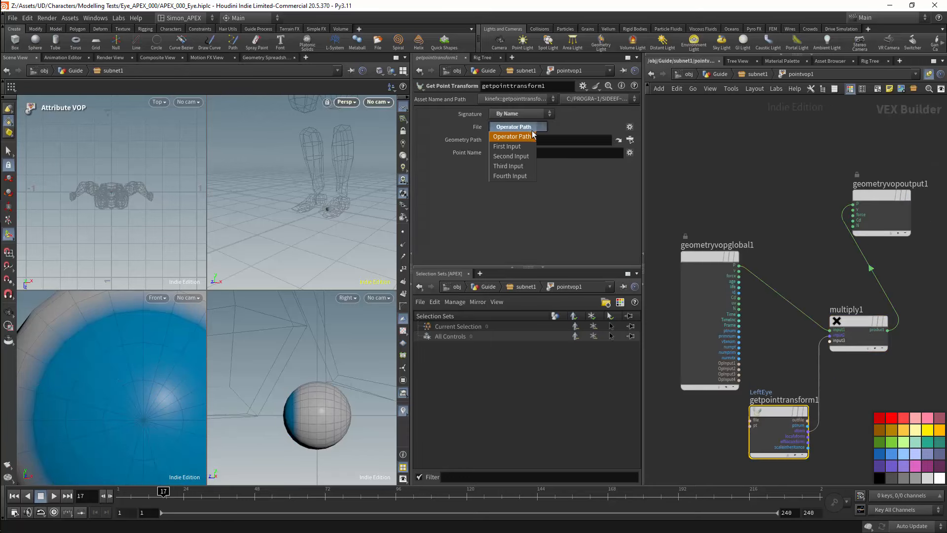
click(537, 150)
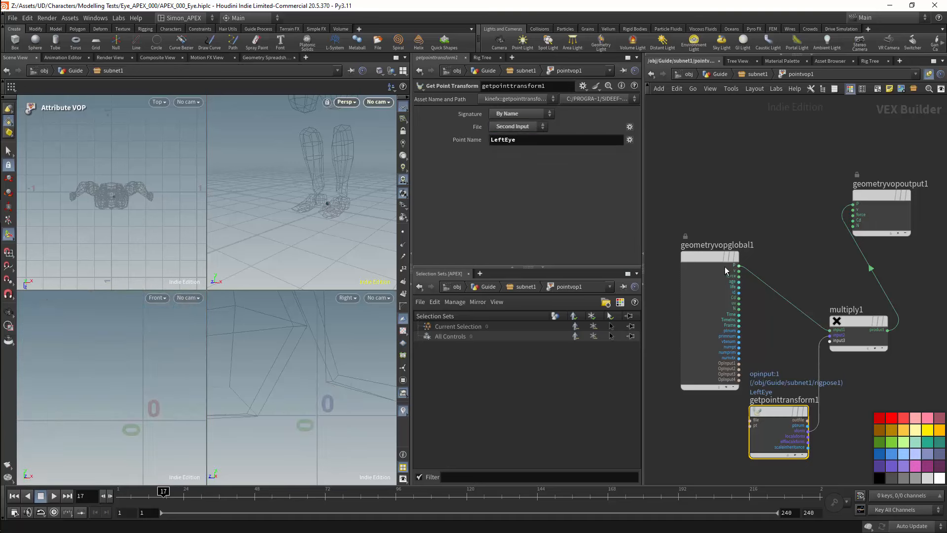
In the subnet's Rig Pose, rotate the LeftEye joint freehand to about -11, 25 and 0 degrees to test the eyeball shape
alt+drag(349, 183, 310, 183)
alt+middle_drag(374, 221, 305, 229)
alt+right_drag(299, 228, 298, 205)
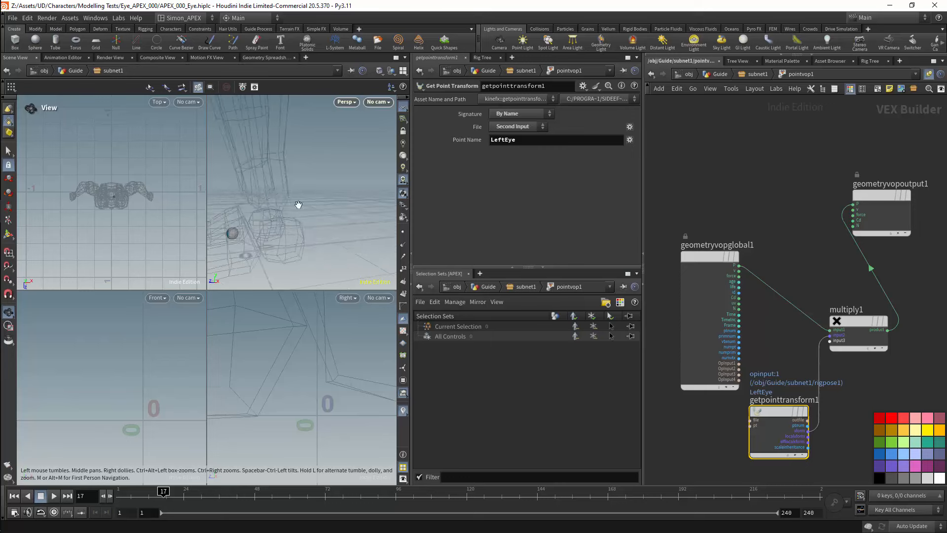
alt+drag(298, 205, 246, 218)
click(765, 75)
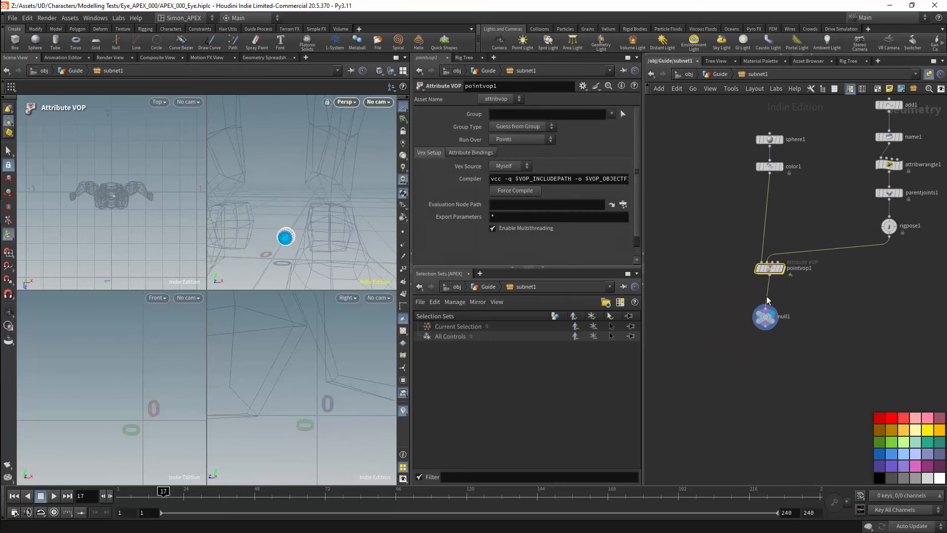
click(889, 227)
click(286, 237)
drag(321, 200, 314, 196)
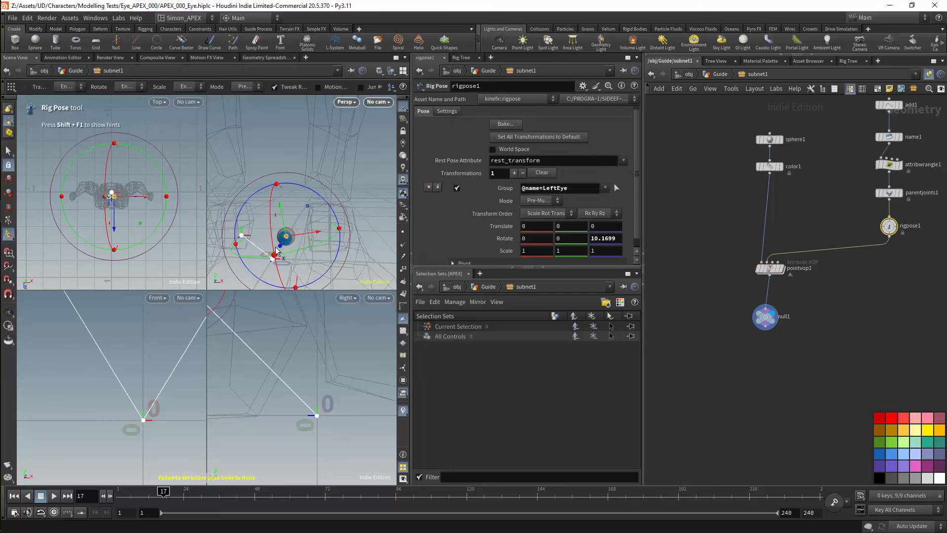
drag(295, 252, 334, 240)
alt+drag(328, 237, 260, 208)
drag(323, 217, 290, 243)
alt+drag(301, 222, 258, 213)
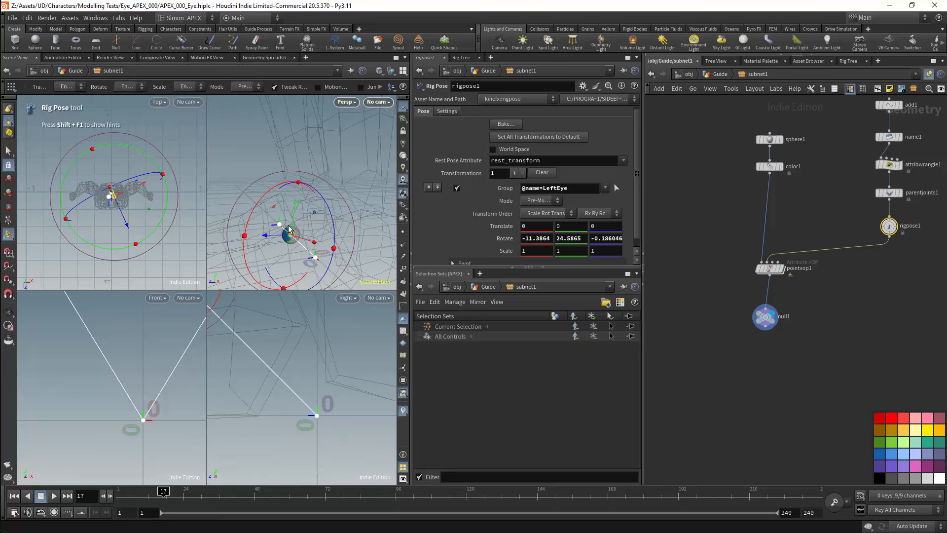
Swing the LeftEye joint around its X axis and set its X rotation to 90 in the Rig Pose
drag(262, 202, 269, 269)
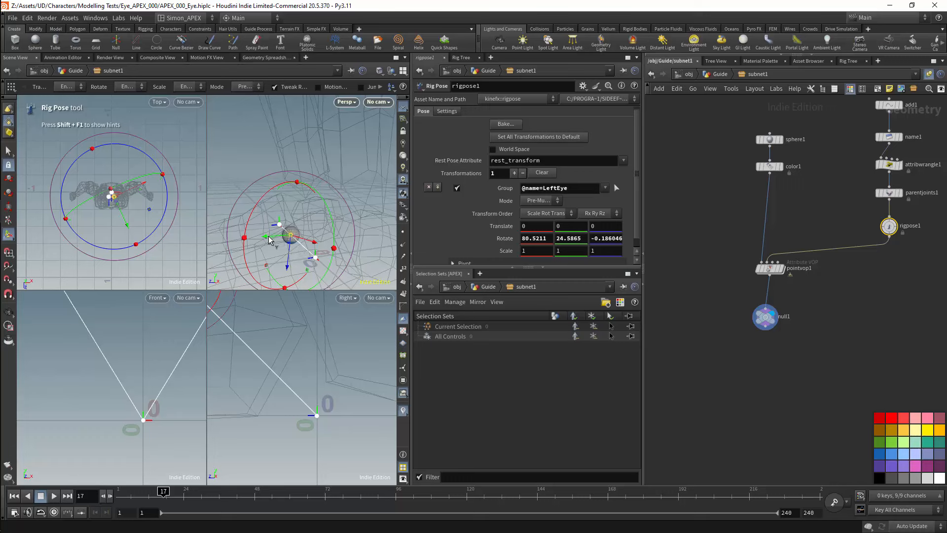
click(269, 239)
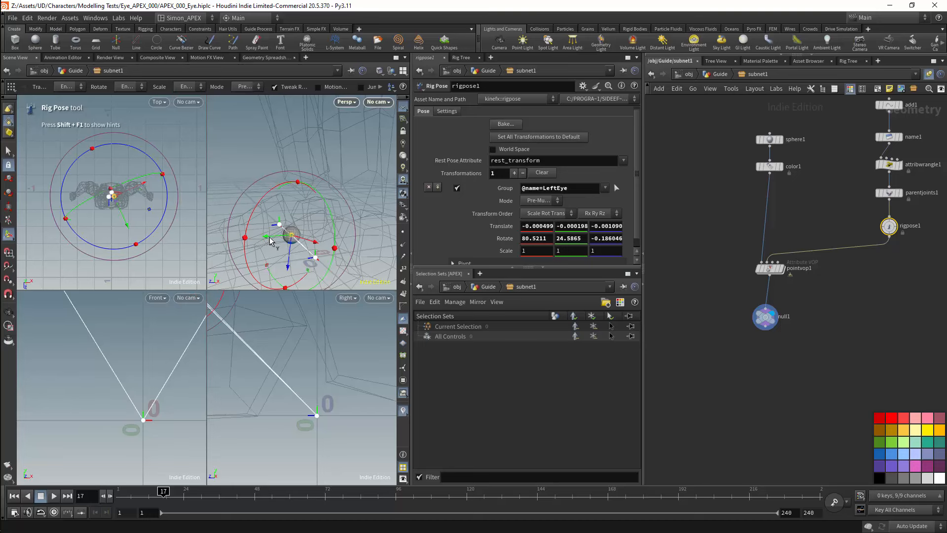
drag(269, 240, 292, 248)
drag(522, 241, 477, 244)
text(90)
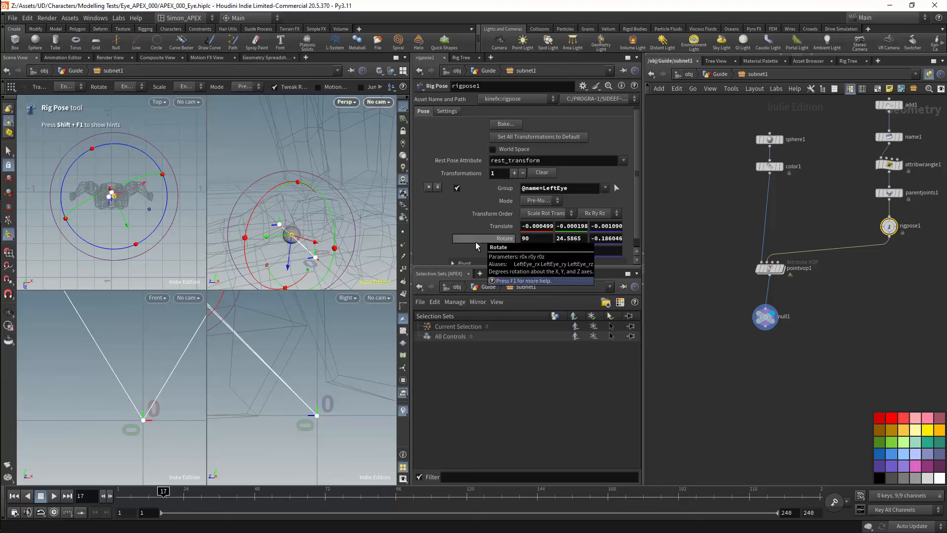
key(Return)
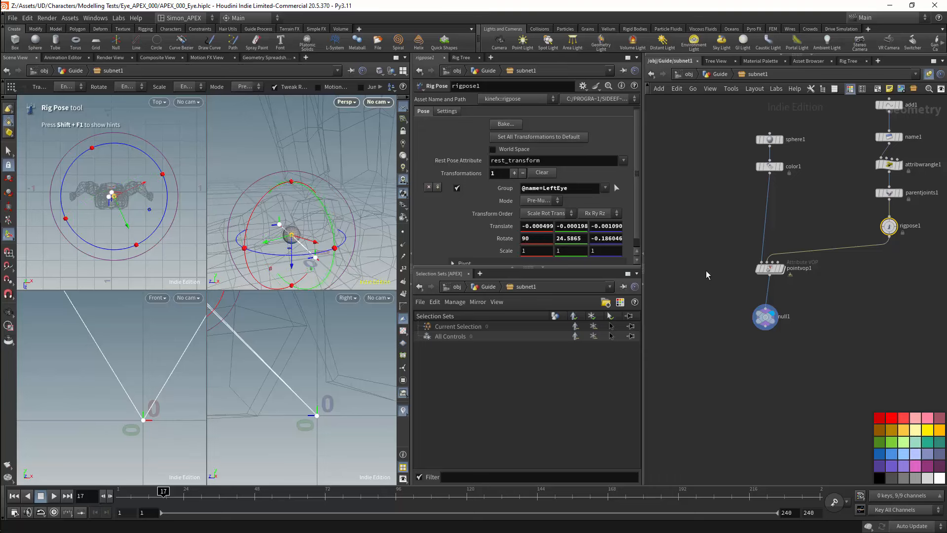
Select the RightEye joint in the Rig Pose and set its X rotation to 90
click(280, 225)
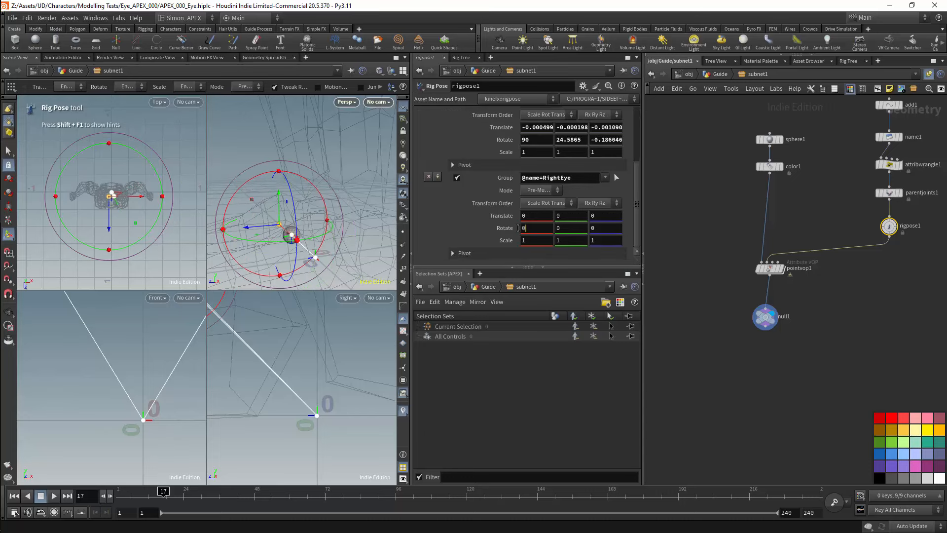
text(90)
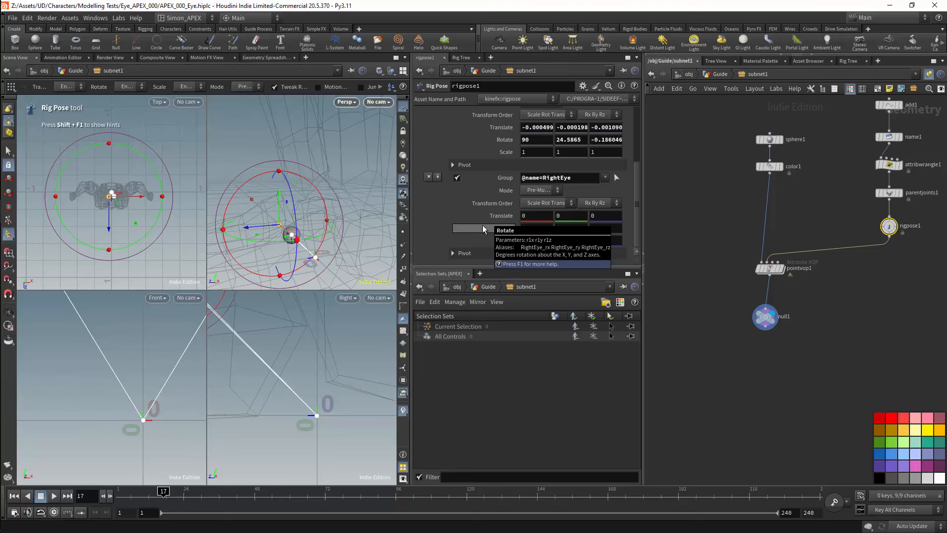
key(Return)
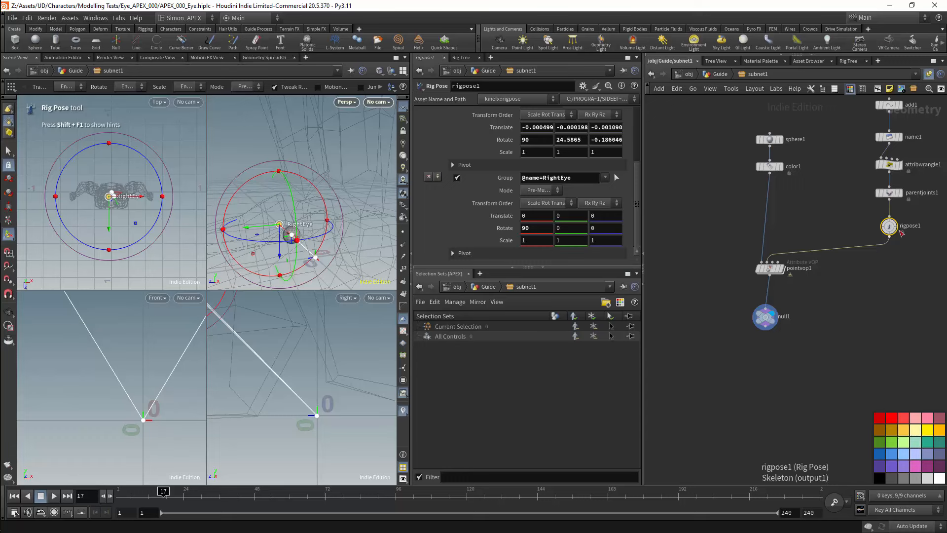
Move the Rig Pose node down and insert a Rig Attribute VOP between the Parent Joints and Rig Pose nodes
drag(889, 226, 889, 256)
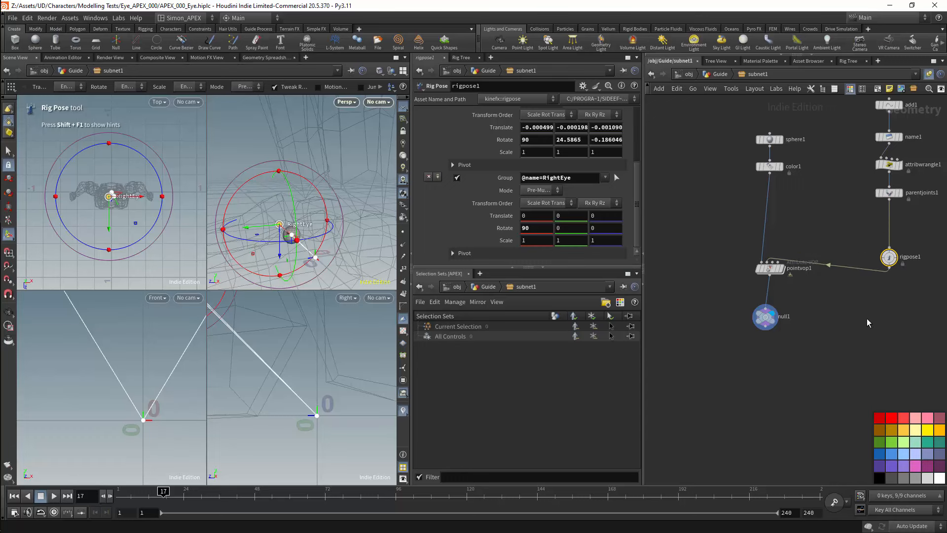
middle_drag(868, 316, 817, 371)
key(Tab)
text(ri)
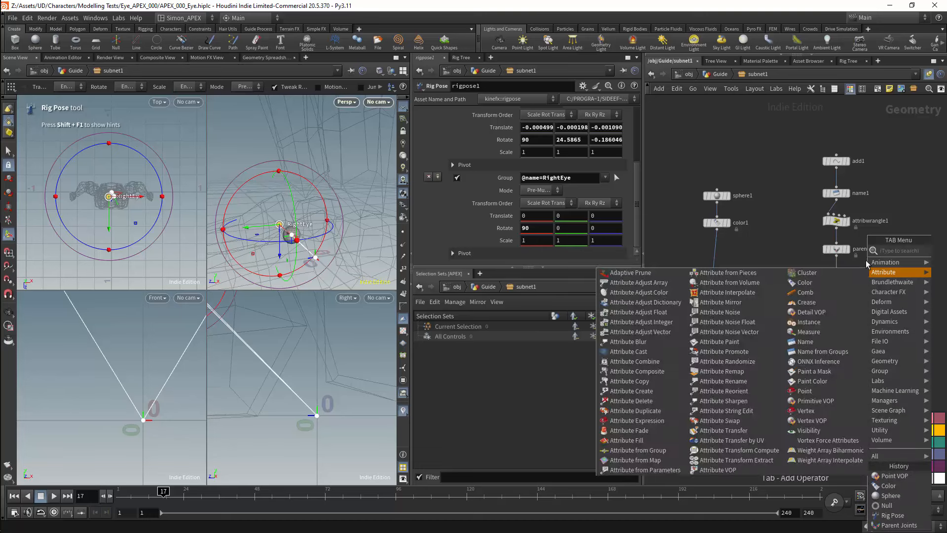
text(gat)
key(Return)
click(866, 260)
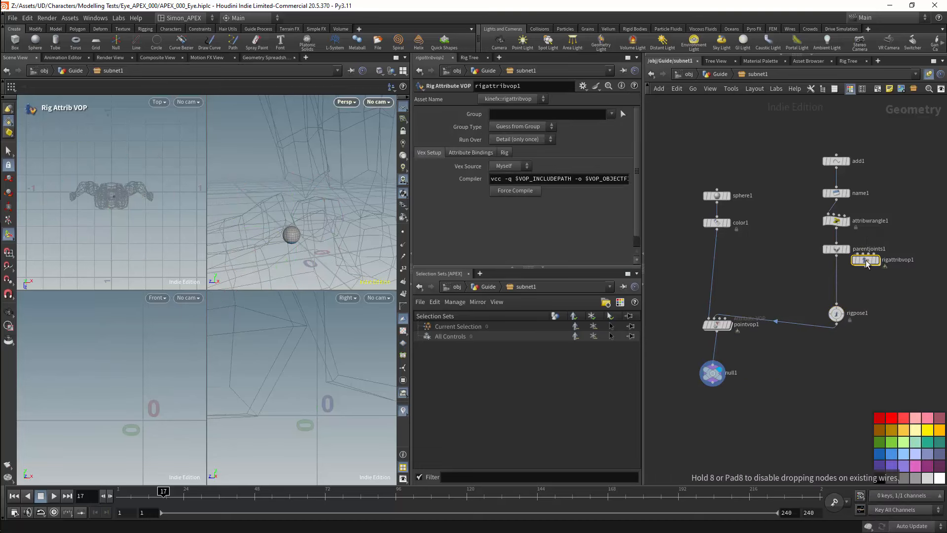
drag(868, 262, 842, 284)
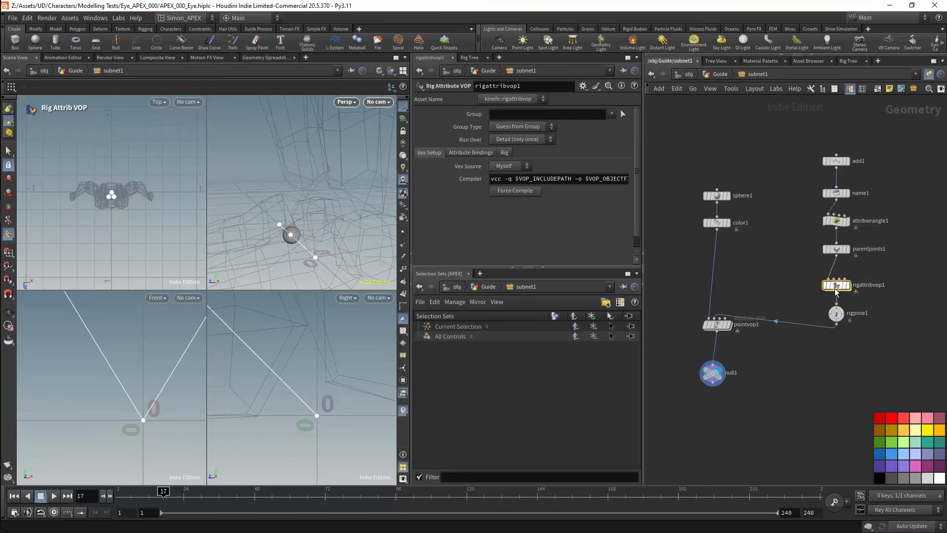
Inside the Rig Attribute VOP, add a Get Point Transforms node
double_click(841, 285)
key(Tab)
text(get point)
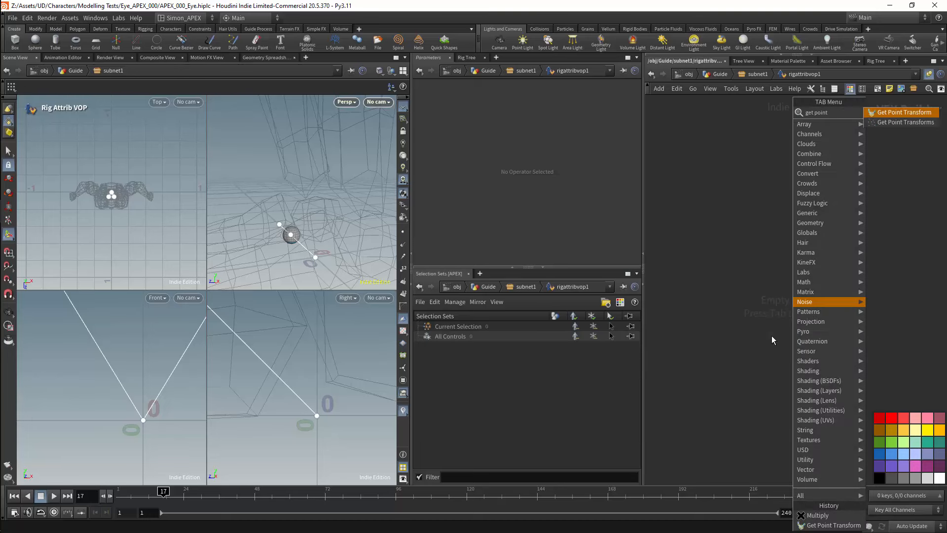
key(Return)
click(772, 338)
Add a For-Each Loop and spread out its begin and end blocks beside the Get Point Transforms node
key(Tab)
text(foe)
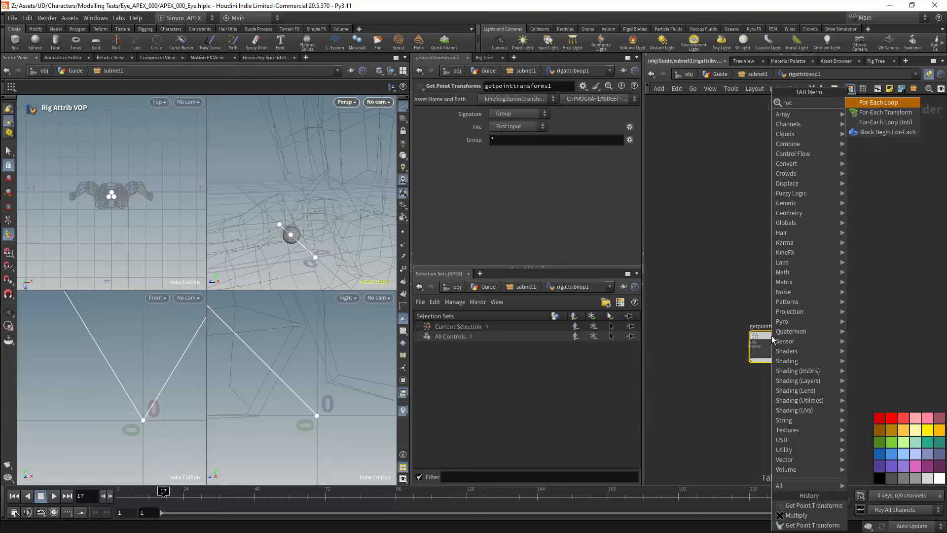
key(Return)
click(771, 338)
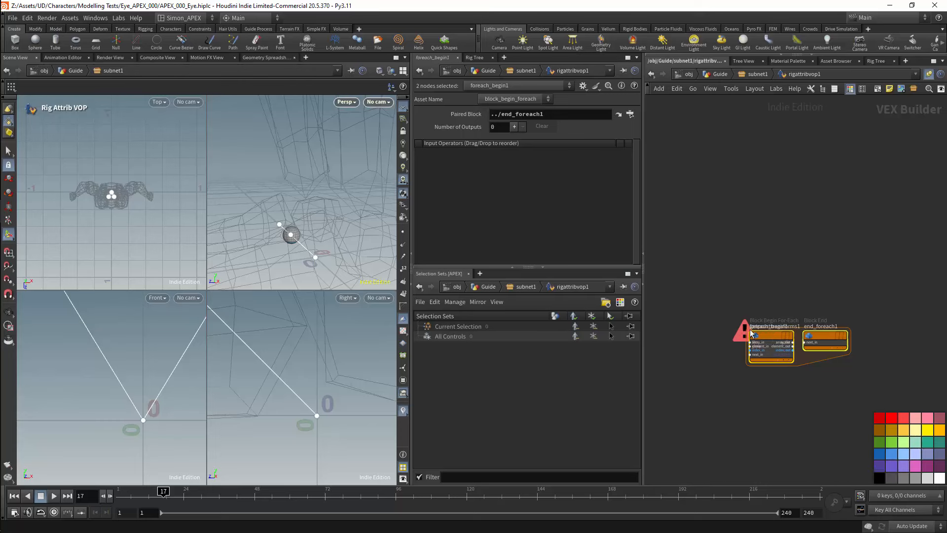
click(803, 342)
key(Escape)
drag(814, 341, 883, 308)
drag(771, 339, 724, 300)
click(775, 305)
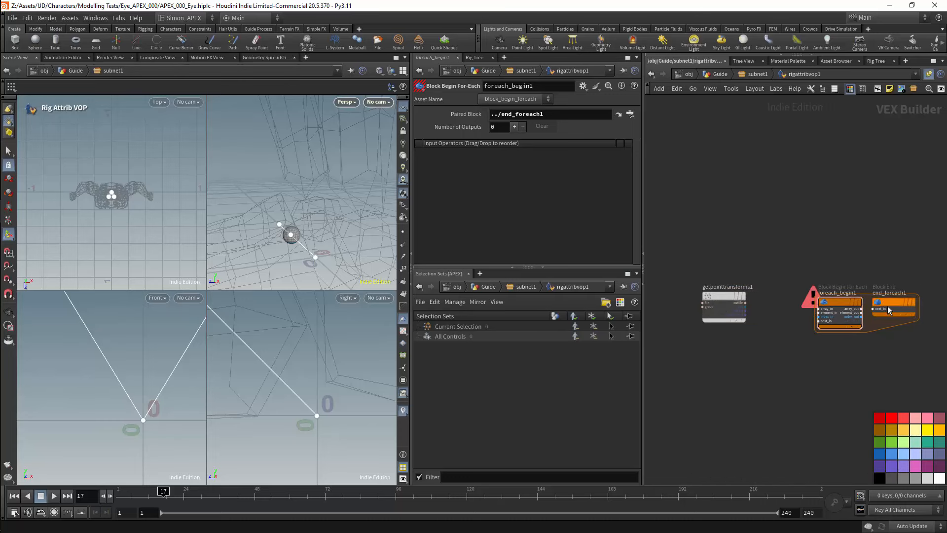
drag(889, 307, 924, 307)
scroll(766, 305, up, 2)
click(735, 311)
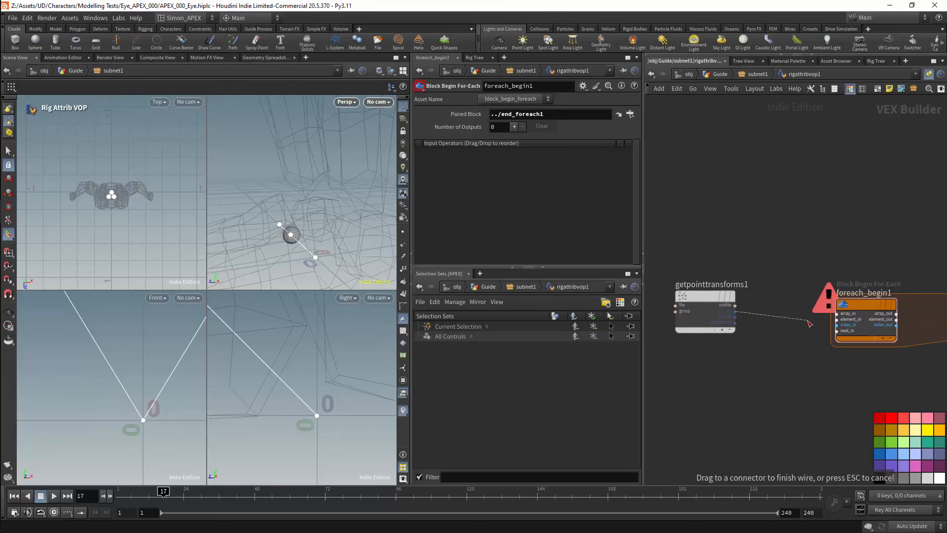
click(837, 313)
click(705, 298)
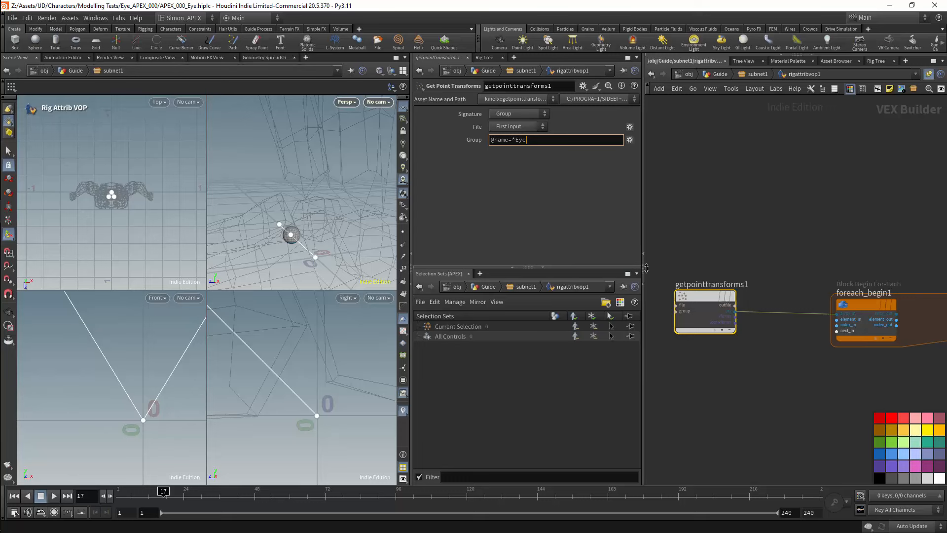
key(Return)
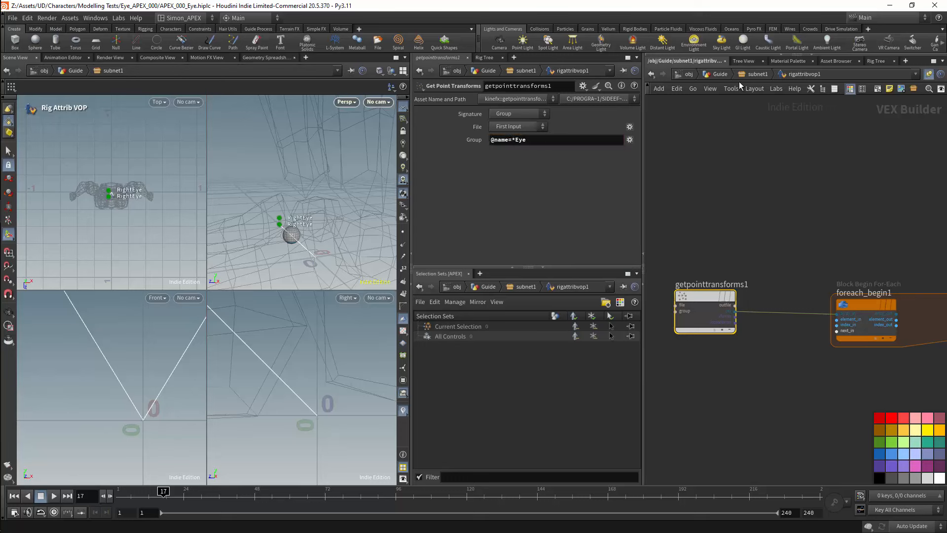
Return to the subnet and clear all transformations from the Rig Pose node
click(752, 75)
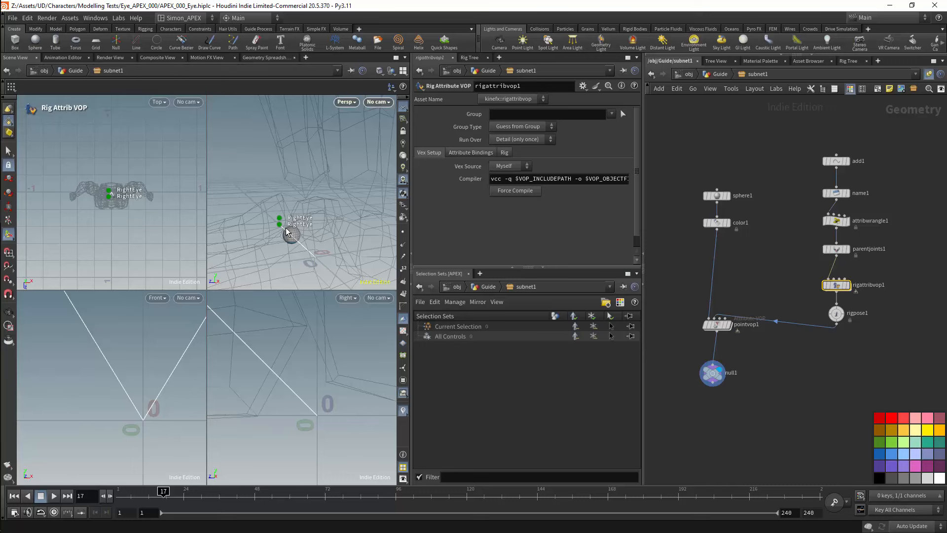
click(836, 313)
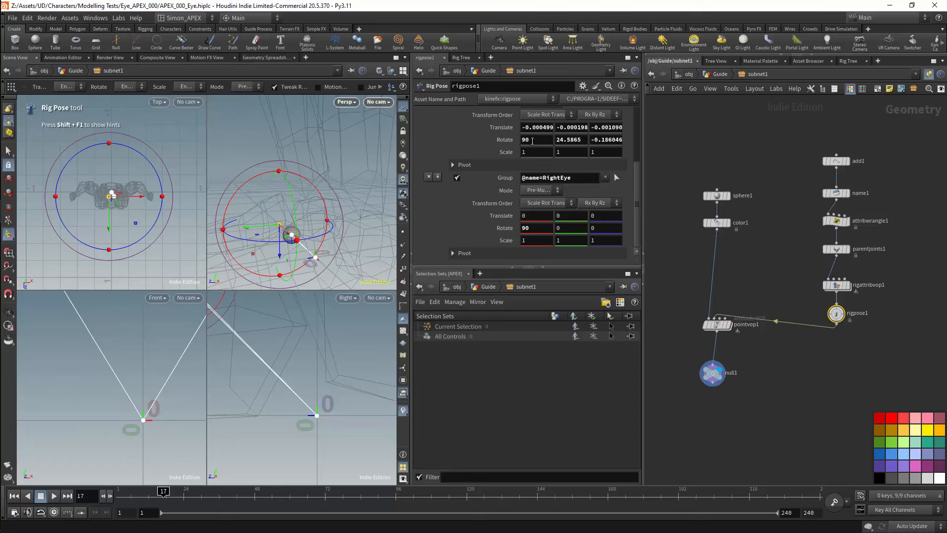
scroll(520, 181, up, 5)
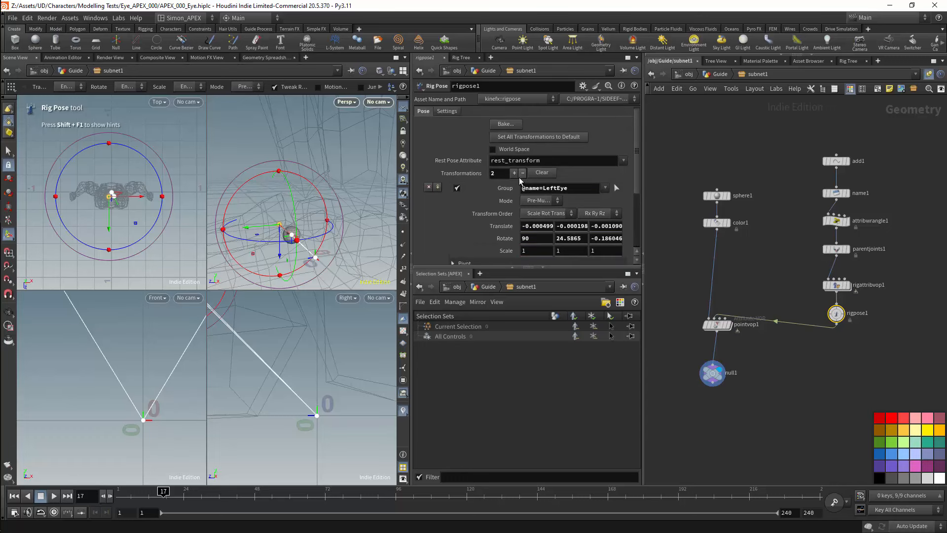
click(541, 172)
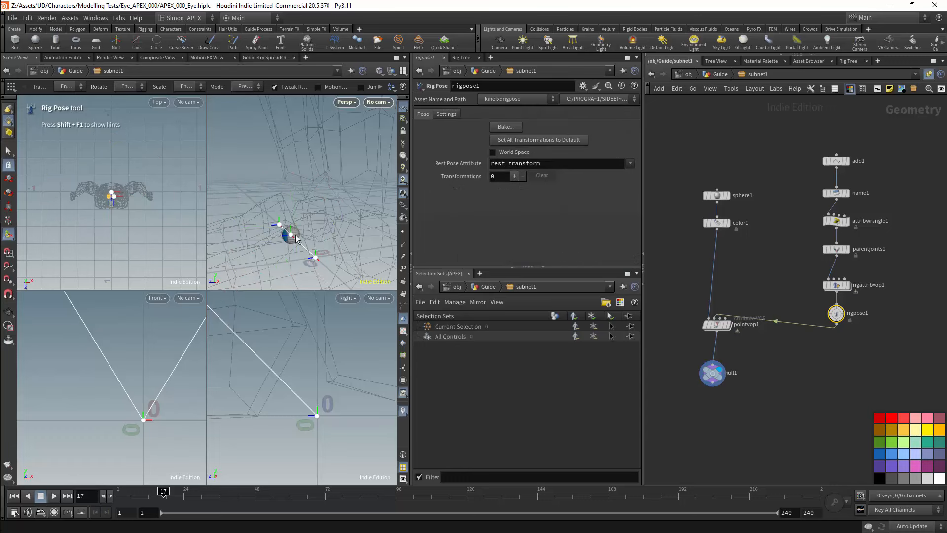
Turn on the viewport display of the joints' transform axes and inspect their orientation
alt+drag(316, 259, 330, 257)
right_click(403, 415)
click(409, 310)
mouse_move(295, 213)
alt+mouse_down()
mouse_move(323, 201)
mouse_move(298, 191)
mouse_move(299, 219)
alt+mouse_up()
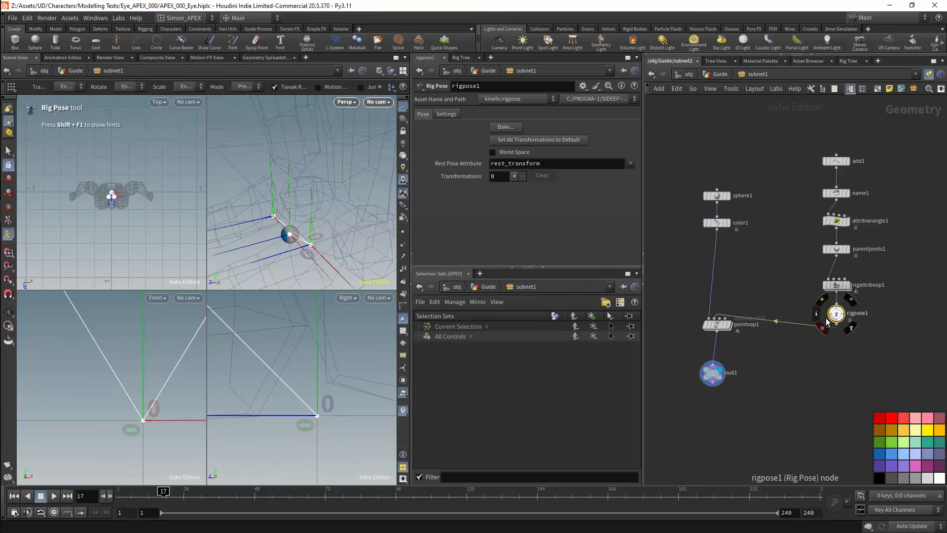
Inside the Rig Attribute VOP, add a Set Point Transform node near the For-Each Loop and maximize the network editor
double_click(836, 285)
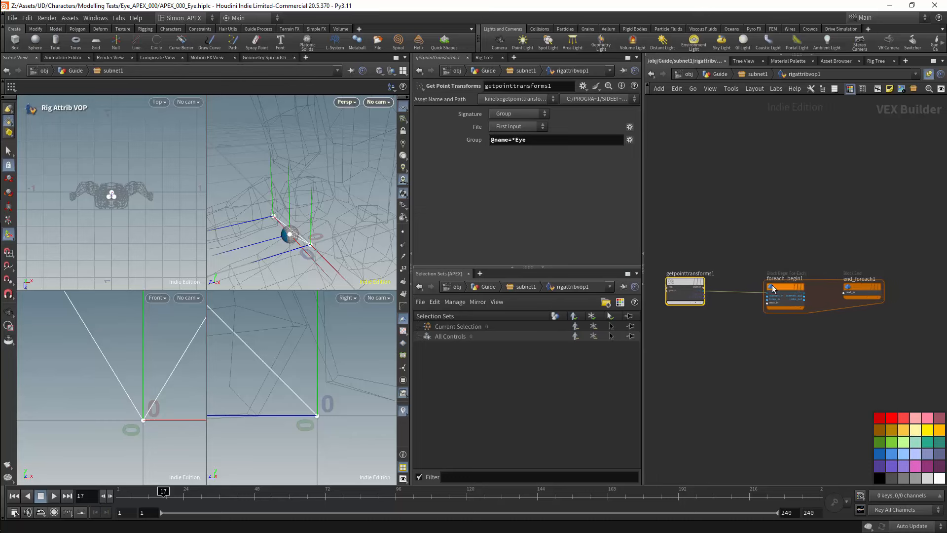
key(Tab)
text(set point)
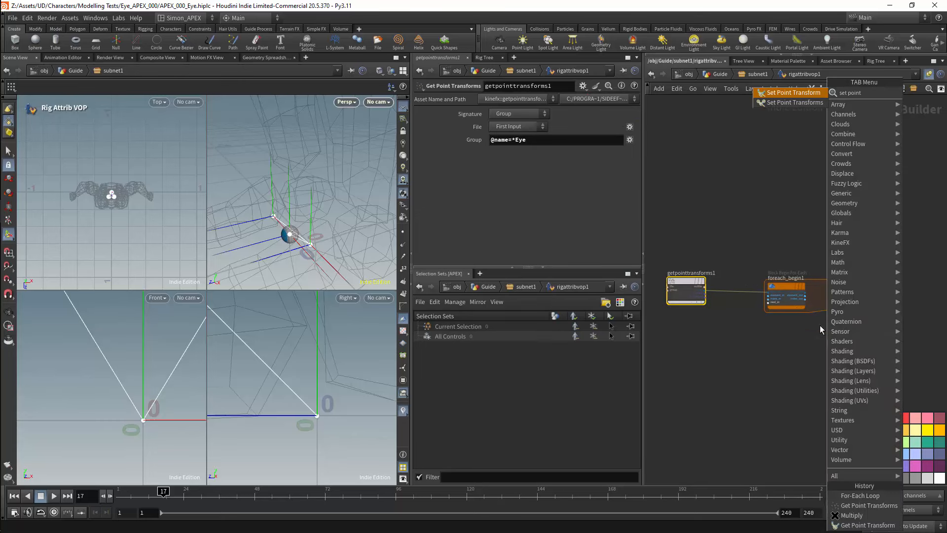
key(Return)
key(Return)
middle_drag(865, 340, 823, 327)
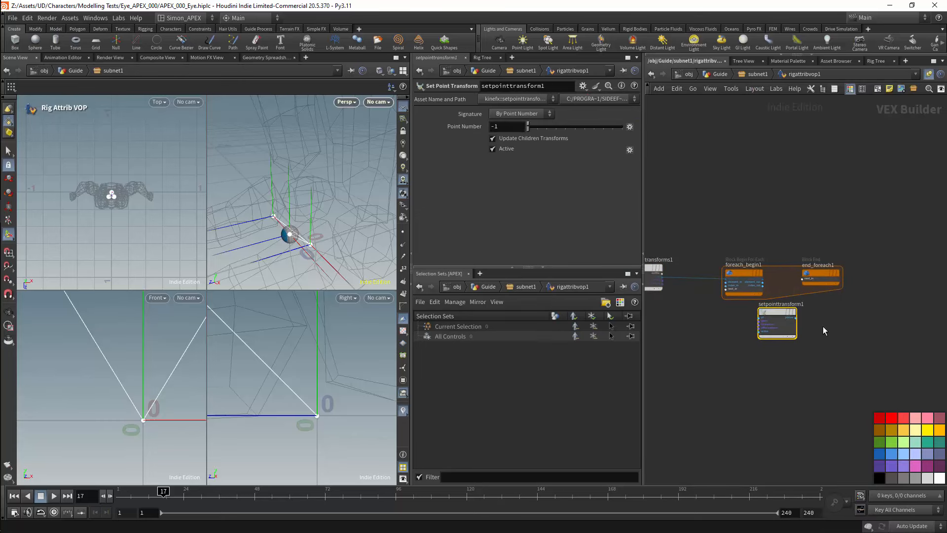
key(ctrl+b)
middle_drag(692, 361, 818, 367)
right_drag(725, 331, 743, 306)
middle_drag(743, 305, 889, 323)
right_drag(815, 301, 694, 332)
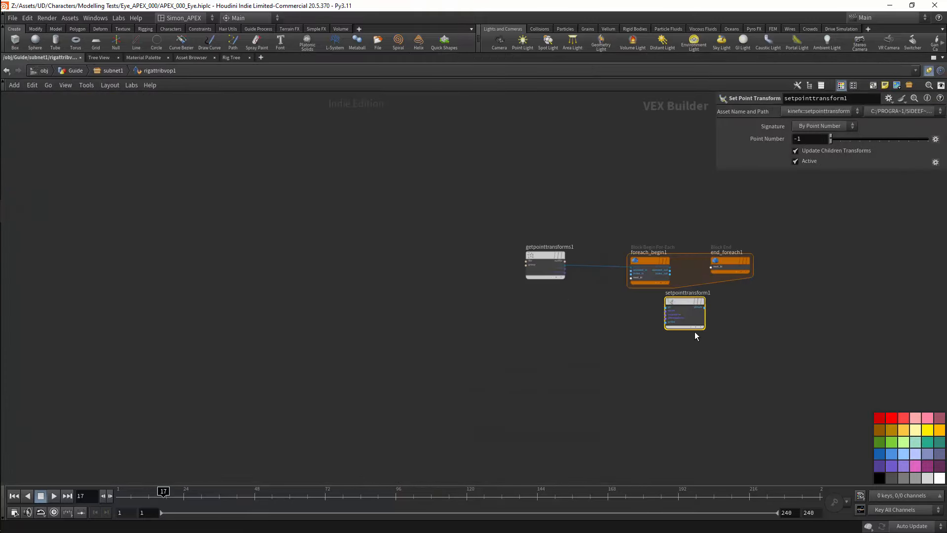
right_drag(740, 296, 761, 287)
Add a Get Array Element node and feed its array input with the matrix transforms from Get Point Transforms
key(Tab)
text(ele)
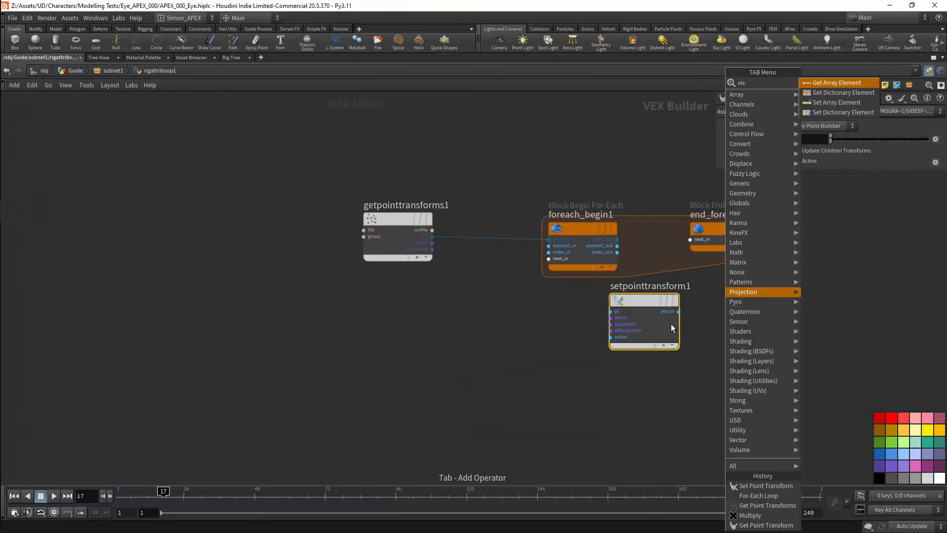
key(Return)
click(569, 339)
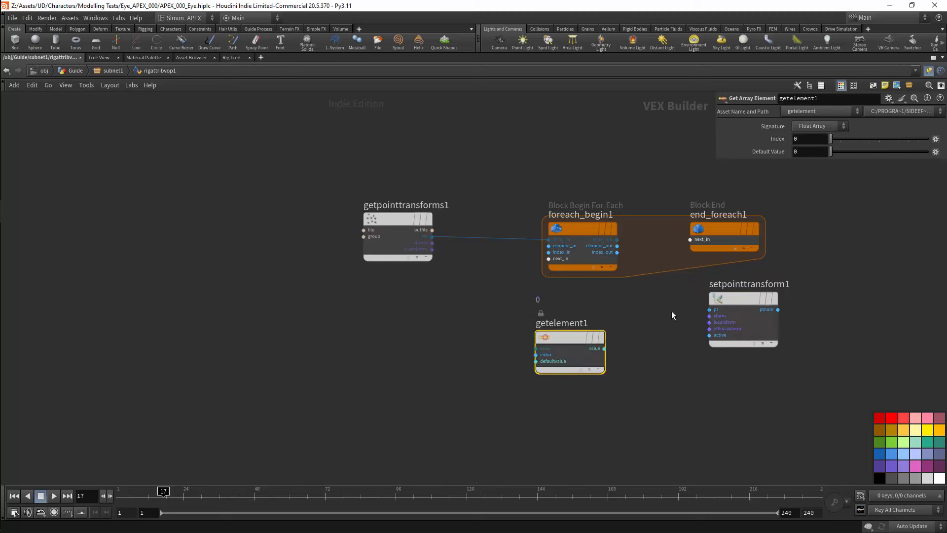
drag(583, 230, 564, 221)
mouse_move(432, 236)
mouse_down()
mouse_move(507, 332)
mouse_move(536, 348)
mouse_move(510, 344)
mouse_move(536, 348)
mouse_up()
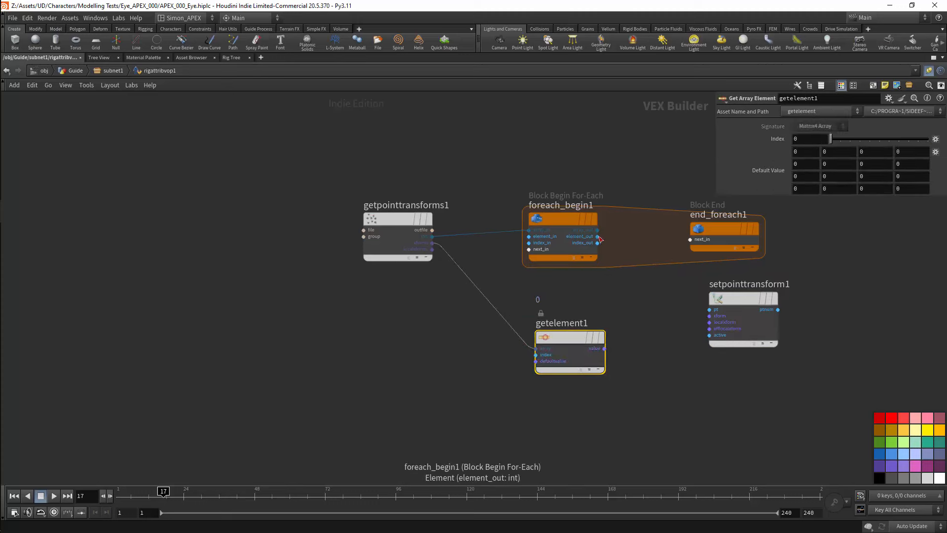
Connect the loop's element_out to the Set Point Transform's pt and its index_out to the Get Array Element's index
mouse_move(598, 237)
mouse_down()
mouse_move(533, 331)
mouse_move(607, 266)
mouse_move(709, 309)
mouse_up()
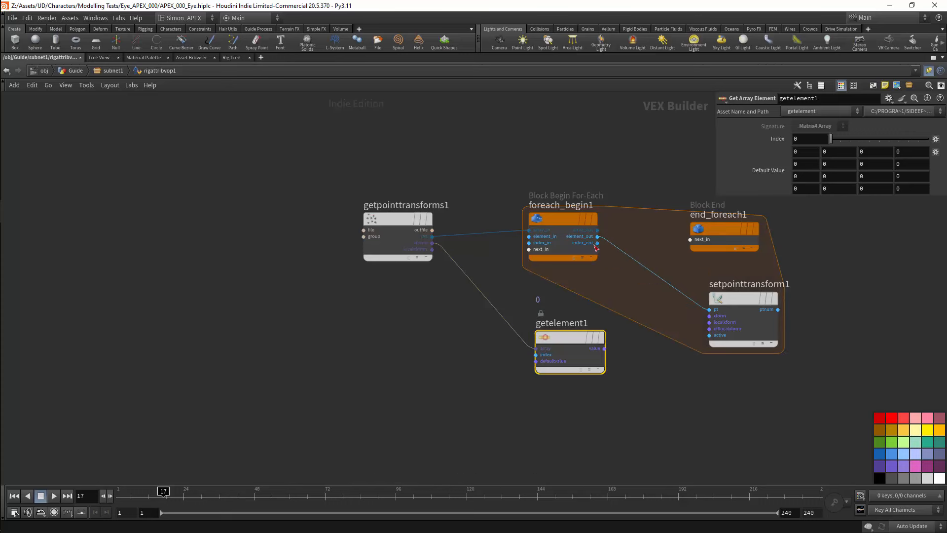
click(536, 355)
drag(565, 343, 601, 359)
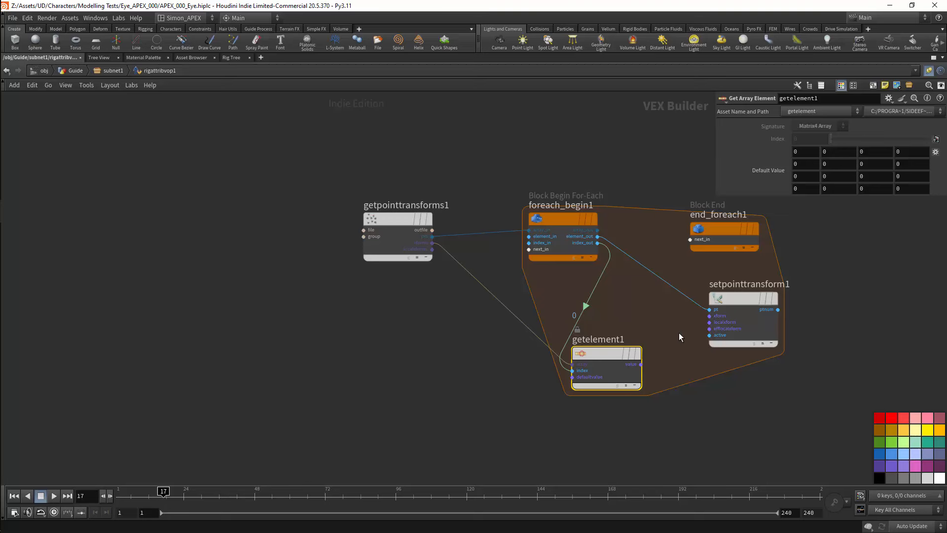
Feed the Get Array Element's value into the Set Point Transform's xform and spread the loop nodes apart
drag(641, 364, 867, 318)
scroll(801, 340, down, 5)
scroll(783, 303, up, 2)
drag(736, 345, 755, 314)
drag(850, 321, 868, 321)
drag(755, 318, 771, 326)
drag(619, 402, 659, 387)
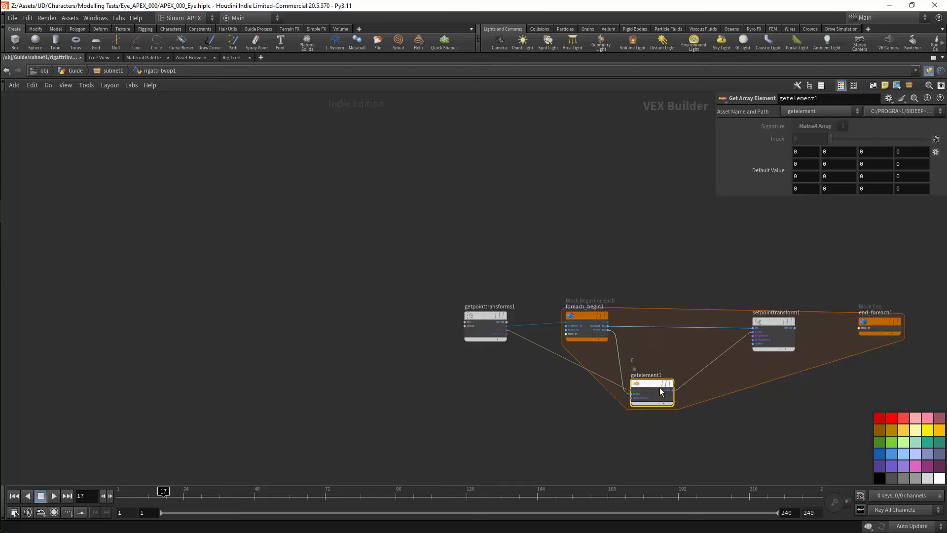
Insert a Rotate node on the wire between Get Array Element and Set Point Transform
key(Tab)
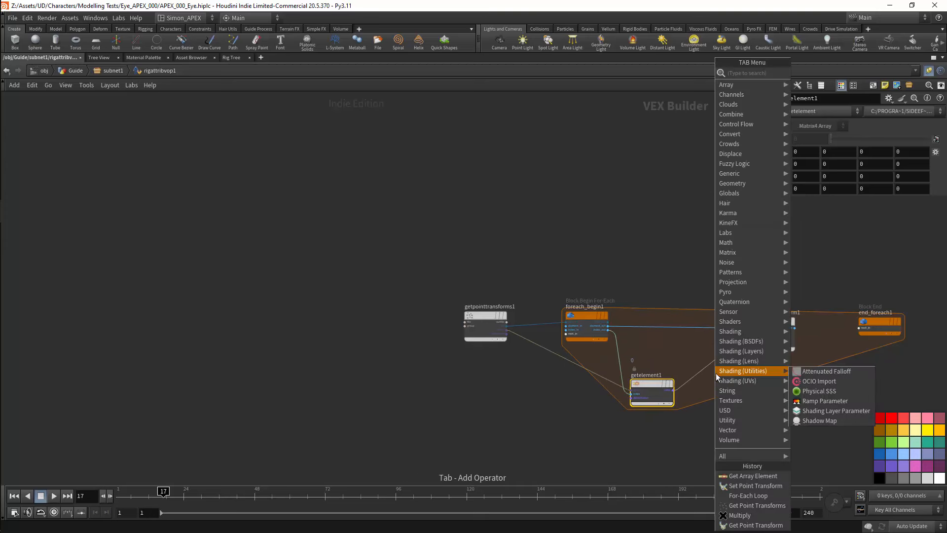
text(rotate)
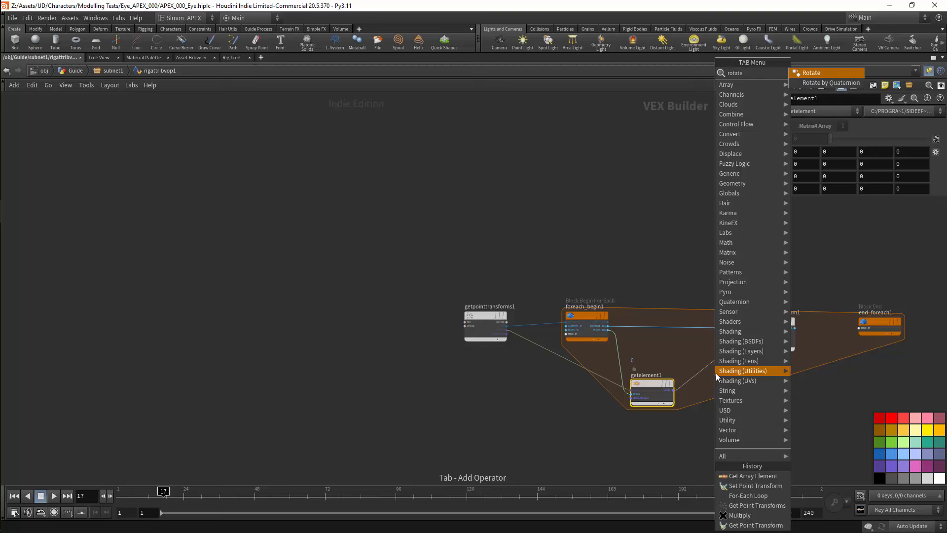
key(Return)
click(727, 367)
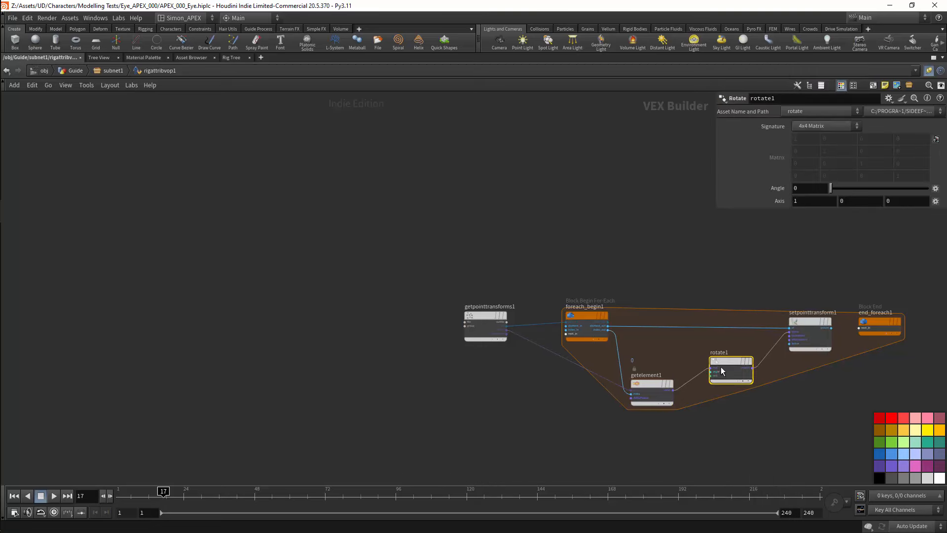
mouse_move(729, 369)
mouse_down()
mouse_move(740, 387)
mouse_move(736, 372)
mouse_up()
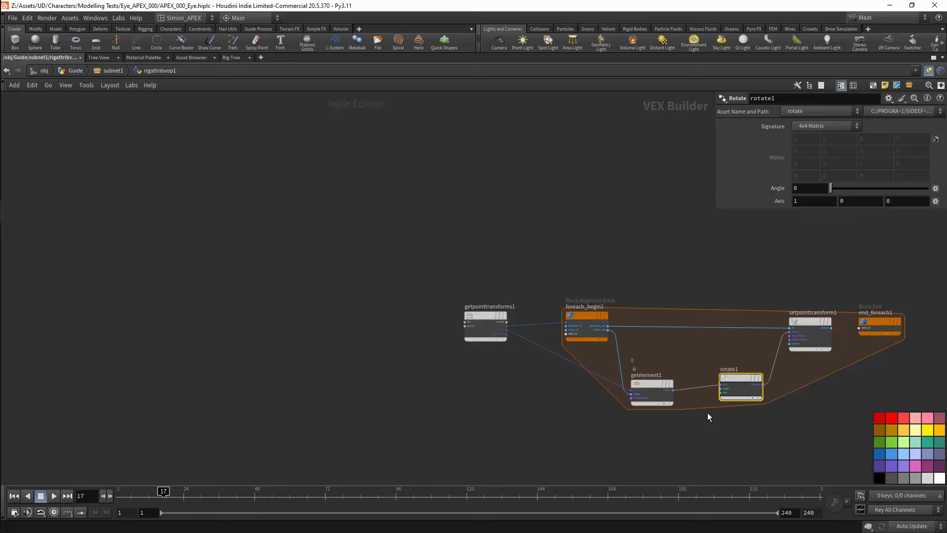
Add a Degrees to Radians node set to 90 degrees and connect it to the Rotate node's angle
key(Tab)
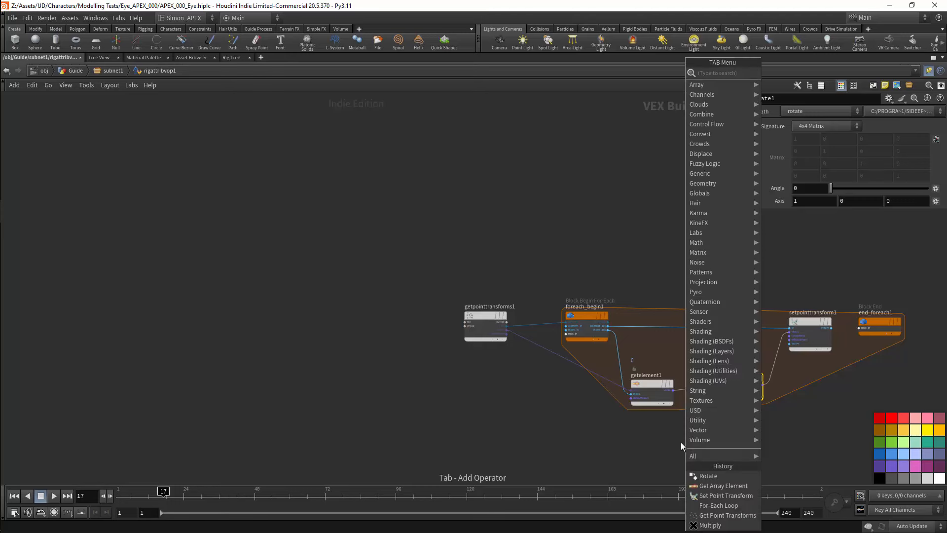
text(degra)
click(798, 73)
click(729, 409)
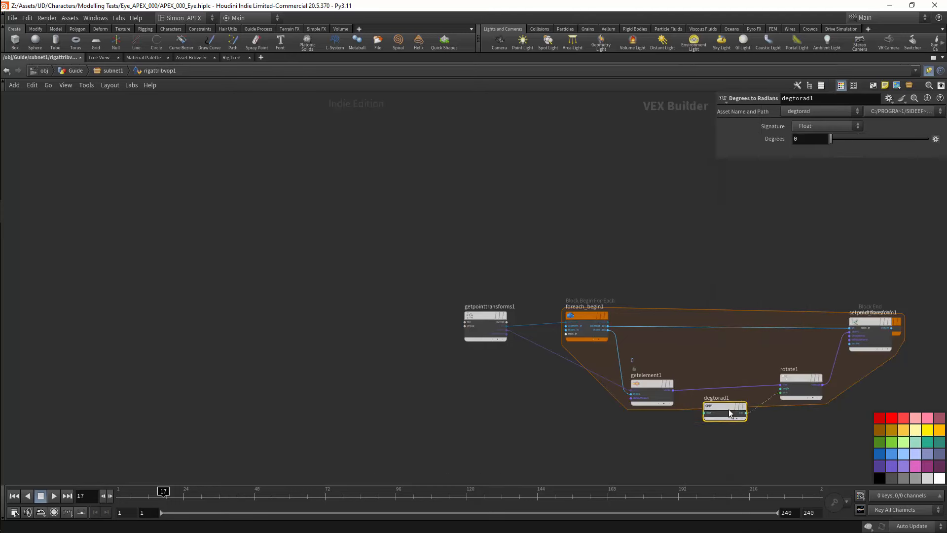
scroll(759, 394, up, 5)
double_click(804, 138)
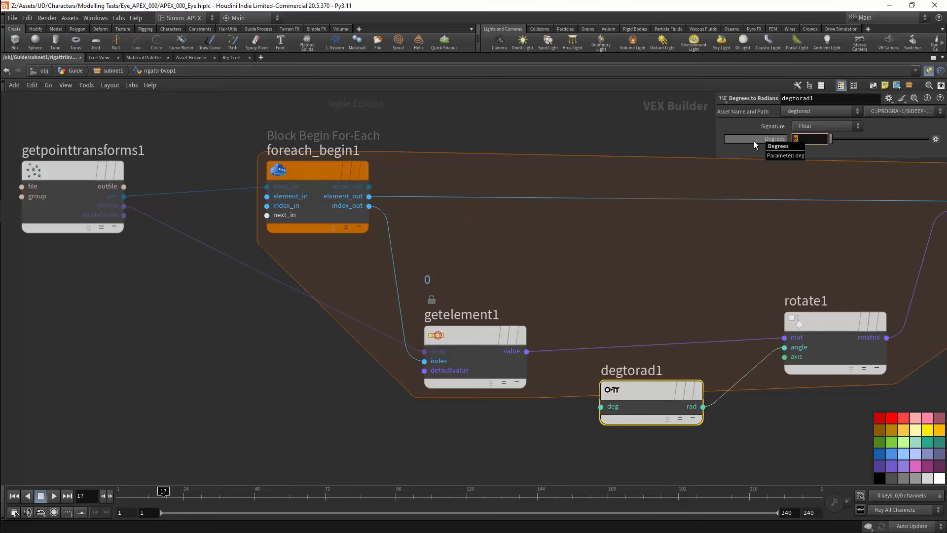
text(90)
key(Return)
Restore the full layout, return to the subnet, display the Rig Pose node and examine the eye joints' position and axes
key(ctrl+b)
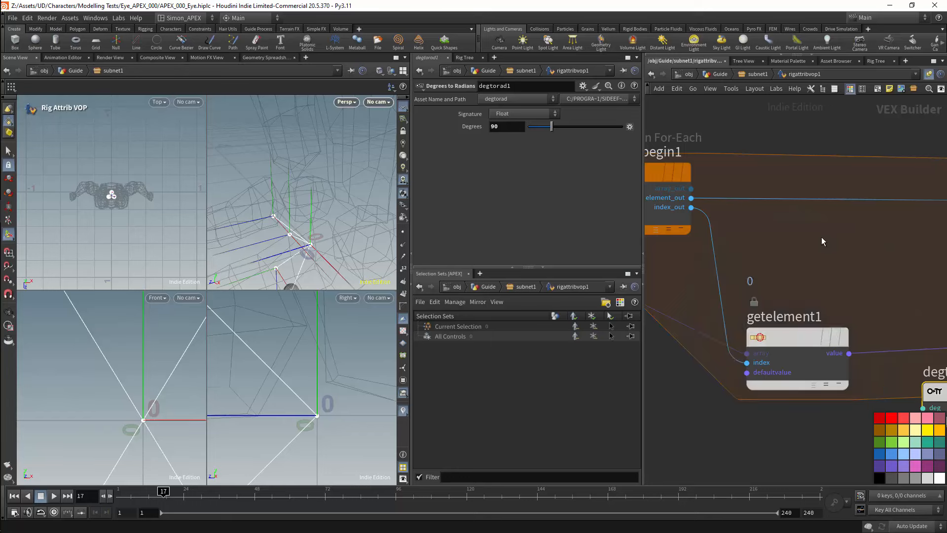
key(u)
click(851, 300)
drag(875, 300, 795, 331)
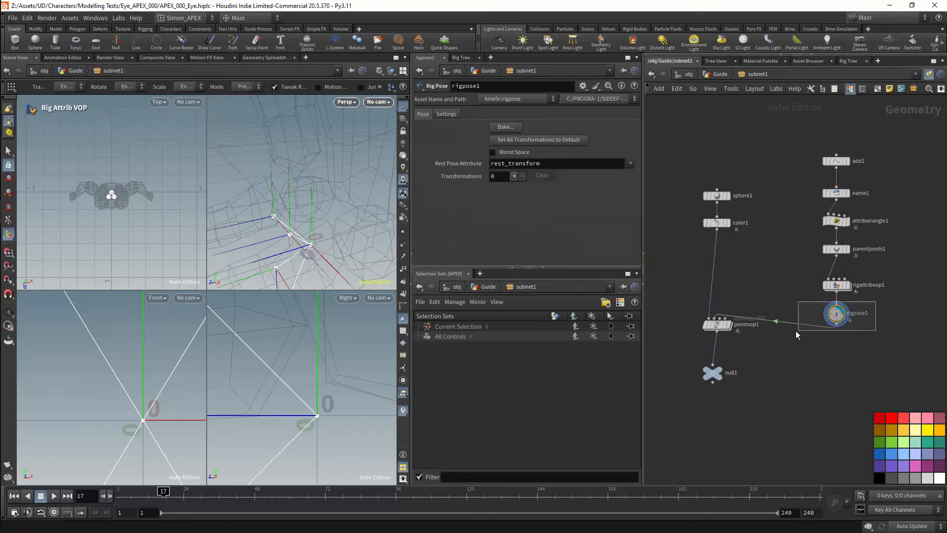
alt+right_drag(326, 224, 310, 235)
alt+middle_drag(310, 236, 315, 197)
alt+drag(315, 197, 298, 194)
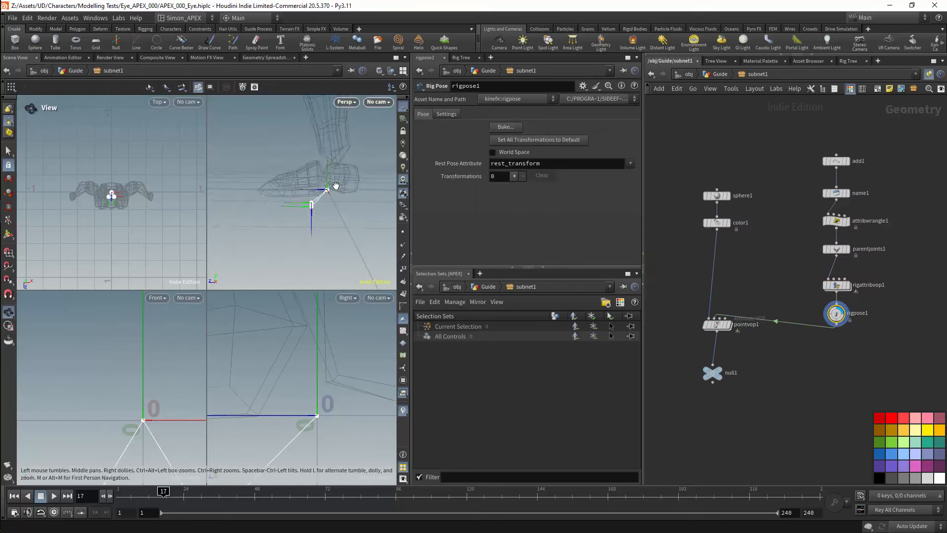
alt+right_drag(297, 193, 320, 205)
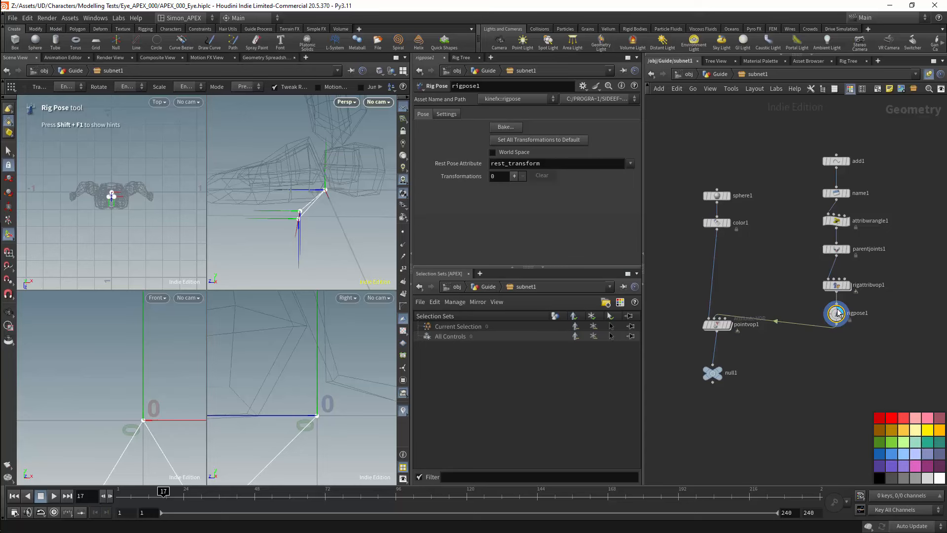
mouse_move(836, 288)
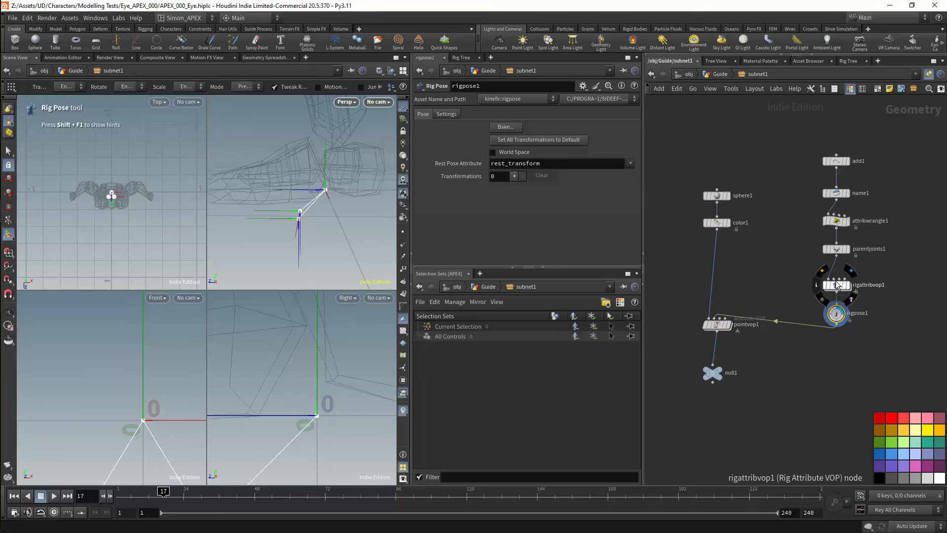
Inside the Rig Attribute VOP, insert a Matrix4 to Matrix3 node between Get Array Element and Rotate
double_click(835, 281)
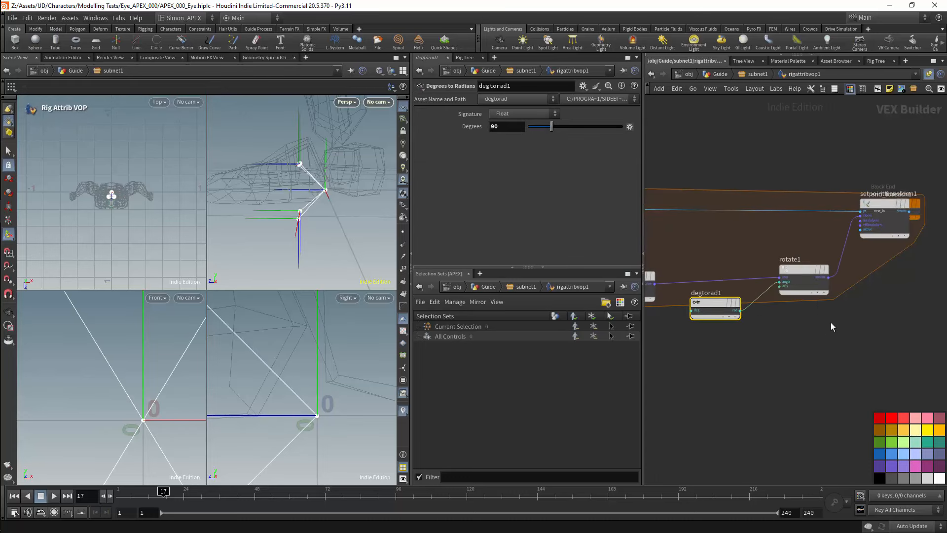
middle_drag(826, 323, 881, 307)
key(Tab)
text(m4)
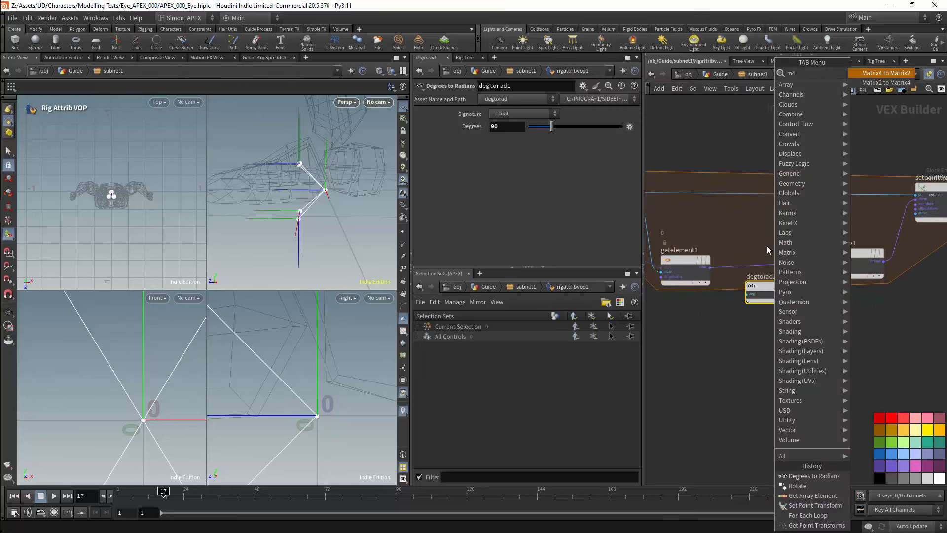
key(BackSpace)
text(3)
key(Return)
click(744, 256)
drag(709, 267, 834, 261)
drag(858, 253, 832, 232)
click(821, 287)
Add a Matrix3 to Matrix4 node fed by the Rotate node's output
key(Tab)
text(m34)
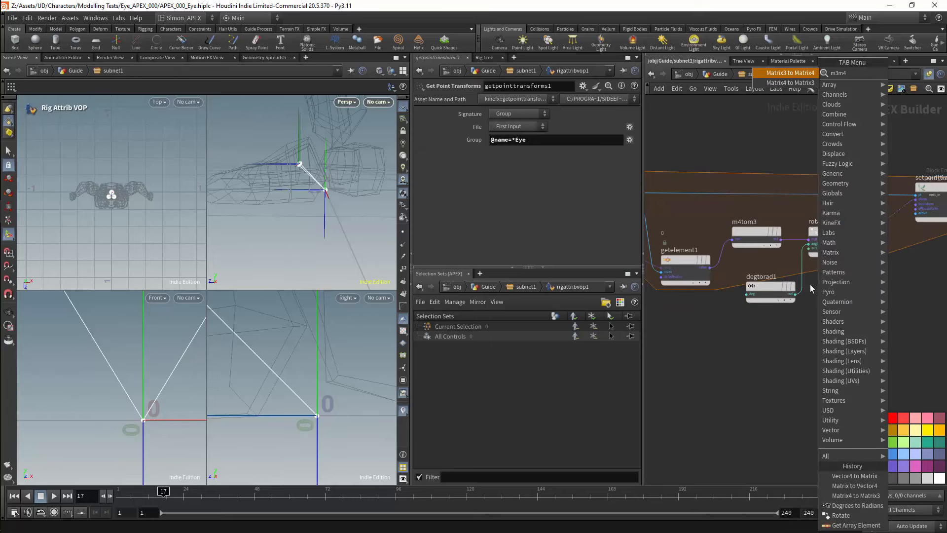
key(Return)
click(902, 276)
Add a Matrix to Vector4 node and a Vector4 to Matrix node beside the Matrix3 to Matrix4 node
scroll(892, 244, down, 2)
key(Tab)
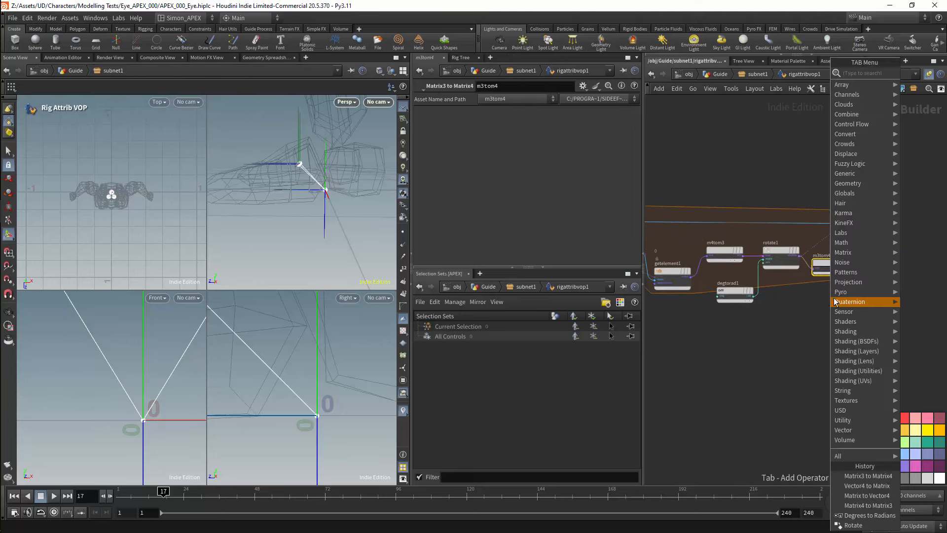
text(m4)
key(Return)
key(Tab)
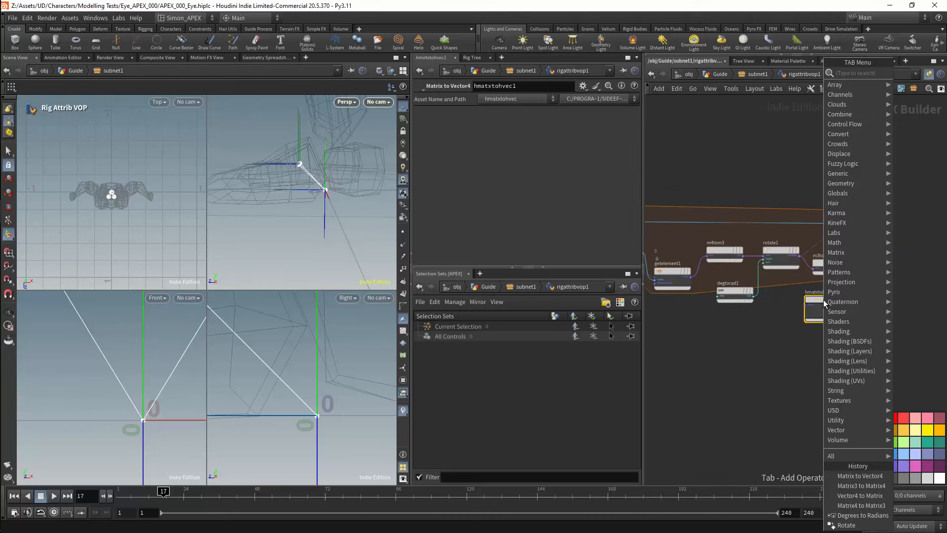
text(v4m)
key(Return)
click(903, 287)
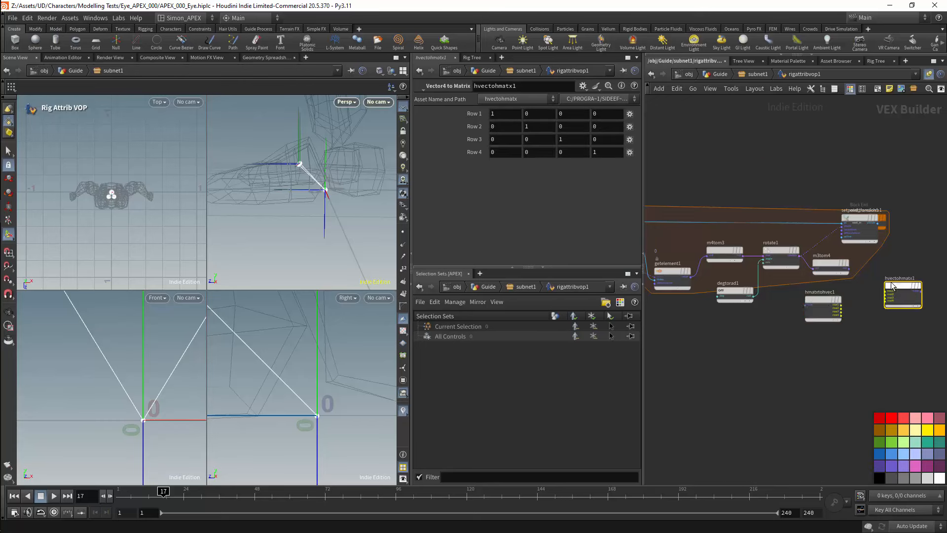
scroll(852, 286, up, 4)
middle_drag(854, 287, 816, 299)
right_drag(816, 299, 813, 300)
drag(791, 260, 785, 256)
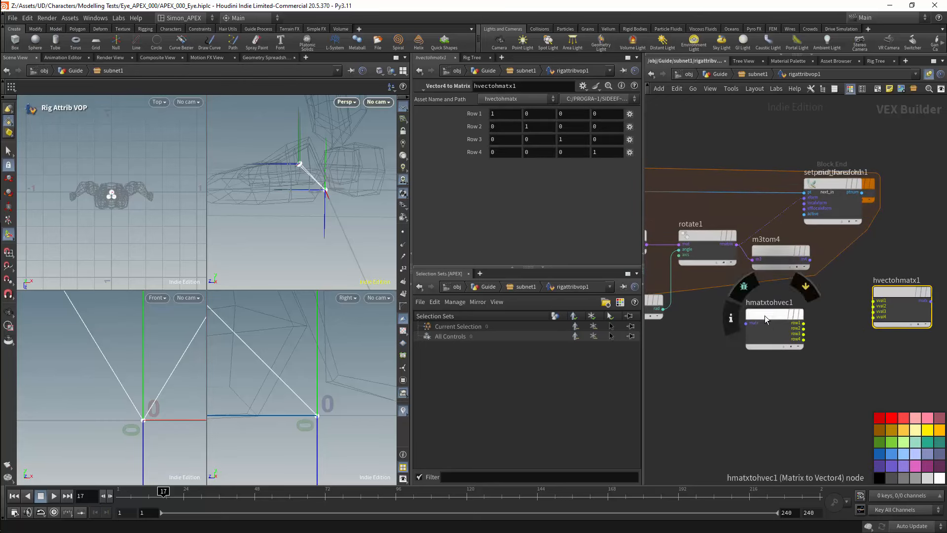
Feed Matrix3 to Matrix4 into the Matrix to Vector4 node, duplicate that node and feed the copy from Get Array Element's value
drag(765, 317, 816, 267)
alt+drag(838, 262, 826, 329)
scroll(768, 348, down, 2)
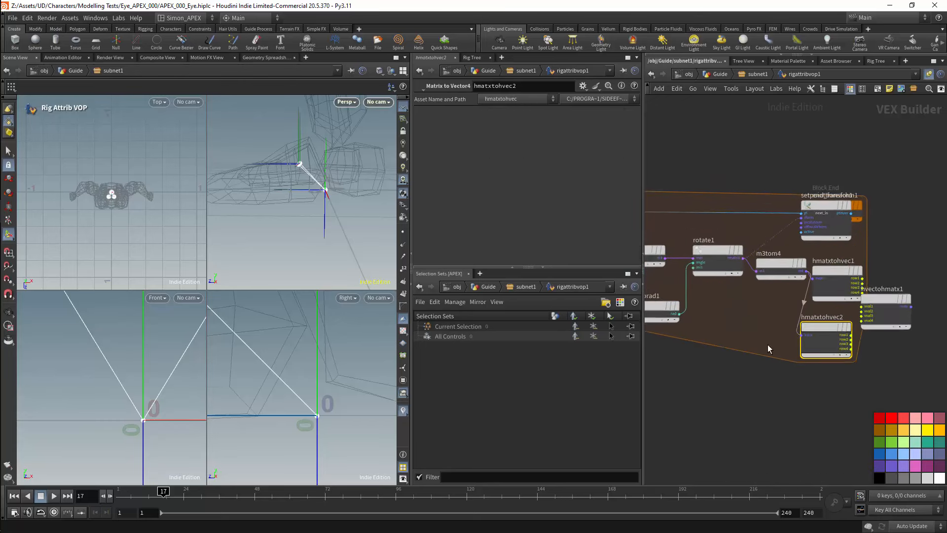
middle_drag(715, 364, 773, 340)
scroll(842, 337, down, 3)
click(748, 283)
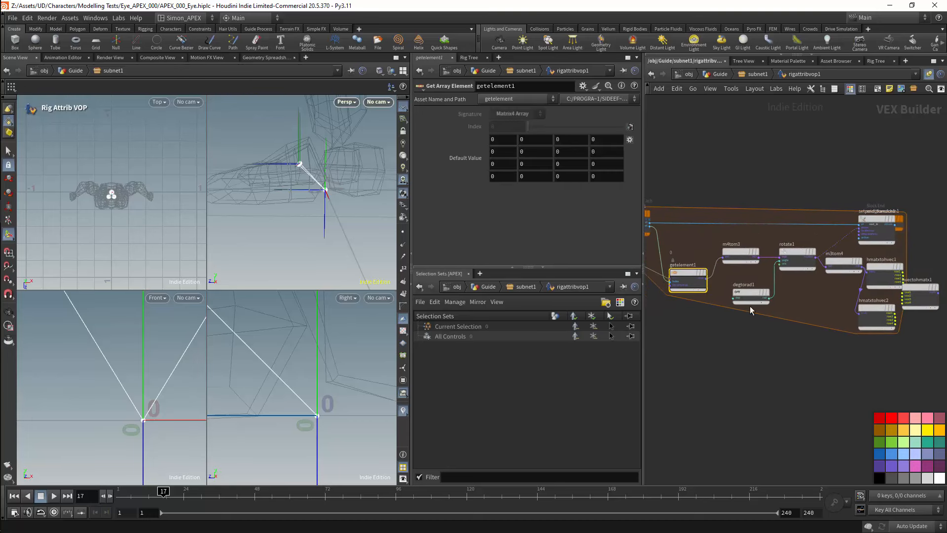
drag(708, 280, 858, 314)
Wire rows 1–3 of the rotated matrix and row4 of the original into Vector4 to Matrix, and its output into Set Point Transform's xform
middle_drag(871, 302, 805, 326)
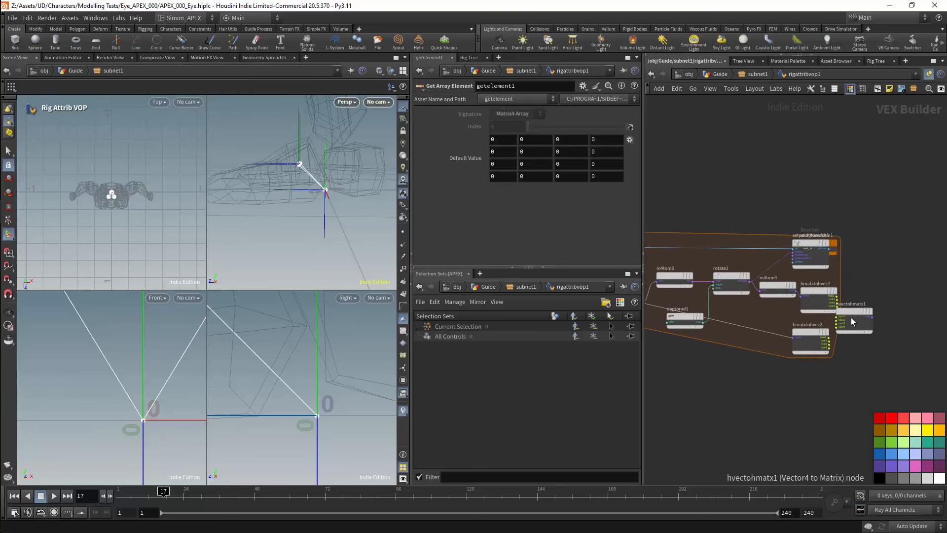
drag(852, 320, 881, 304)
drag(831, 347, 865, 307)
click(900, 299)
click(793, 253)
Move the loop's end block and the Set Point Transform node clear of the matrix conversion nodes
drag(833, 245, 945, 242)
scroll(881, 268, down, 3)
middle_drag(881, 268, 822, 281)
drag(793, 262, 932, 265)
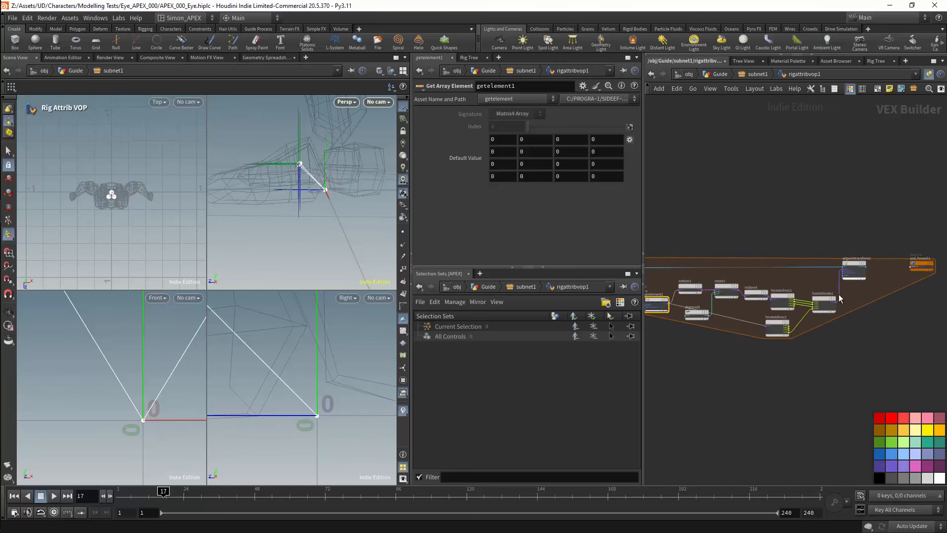
Align the Matrix3 to Matrix4, first Matrix to Vector4 and Vector4 to Matrix nodes in a row with Rotate
scroll(755, 296, up, 5)
drag(751, 300, 752, 288)
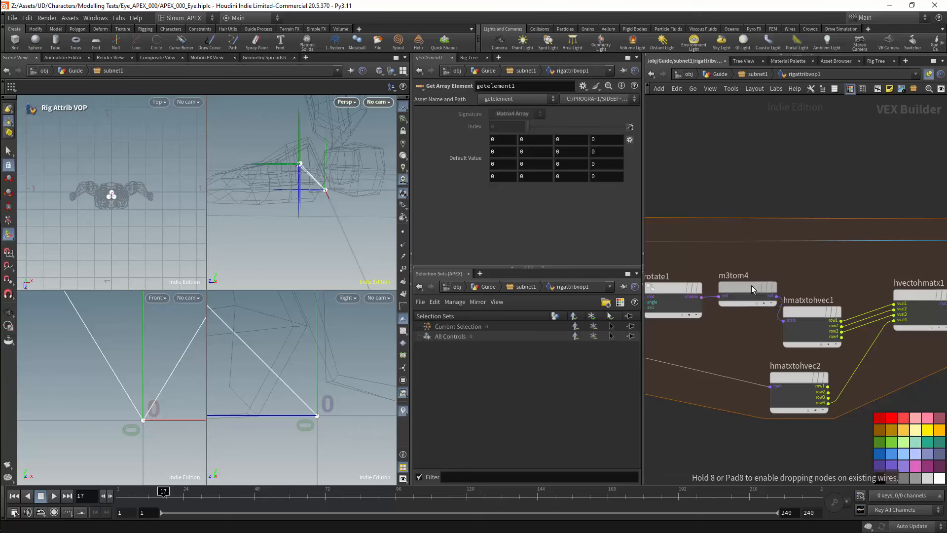
drag(811, 316, 827, 291)
middle_drag(898, 319, 825, 306)
mouse_move(860, 287)
mouse_down()
mouse_move(851, 270)
mouse_move(849, 278)
mouse_up()
scroll(828, 335, down, 3)
middle_drag(868, 332, 943, 302)
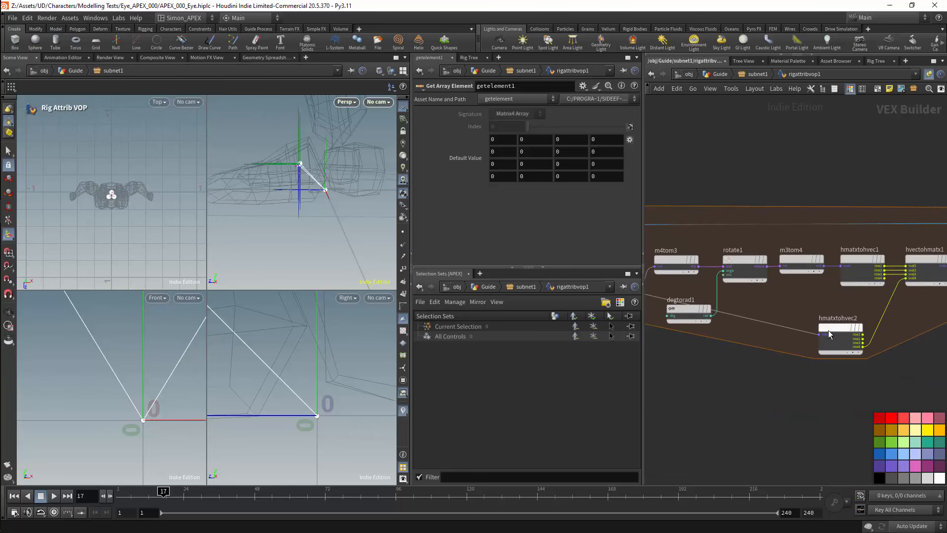
Position the second Matrix to Vector4 node directly beneath the first and return to the subnet's geometry network
drag(829, 334, 851, 319)
scroll(828, 365, down, 2)
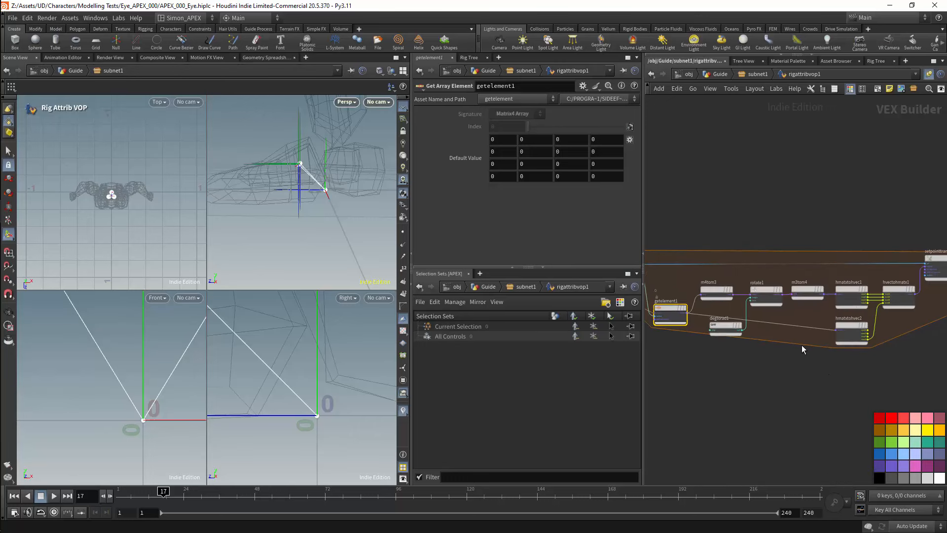
key(u)
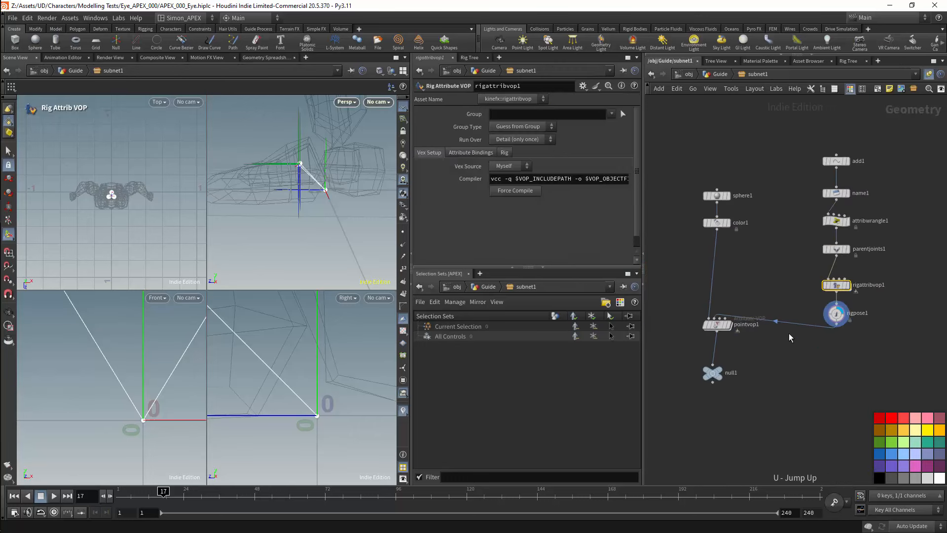
Display the null1 output and frame the eyeball sphere in the perspective view
alt+drag(284, 173, 315, 143)
scroll(291, 178, down, 2)
click(729, 325)
click(716, 325)
click(720, 371)
alt+right_drag(315, 144, 335, 172)
Open pointvop1's network and spread the Multiply and geometry output nodes apart to make room for conversion nodes
double_click(719, 326)
middle_drag(848, 393, 746, 365)
scroll(746, 366, down, 4)
drag(765, 265, 872, 284)
drag(755, 298, 809, 290)
drag(863, 272, 909, 292)
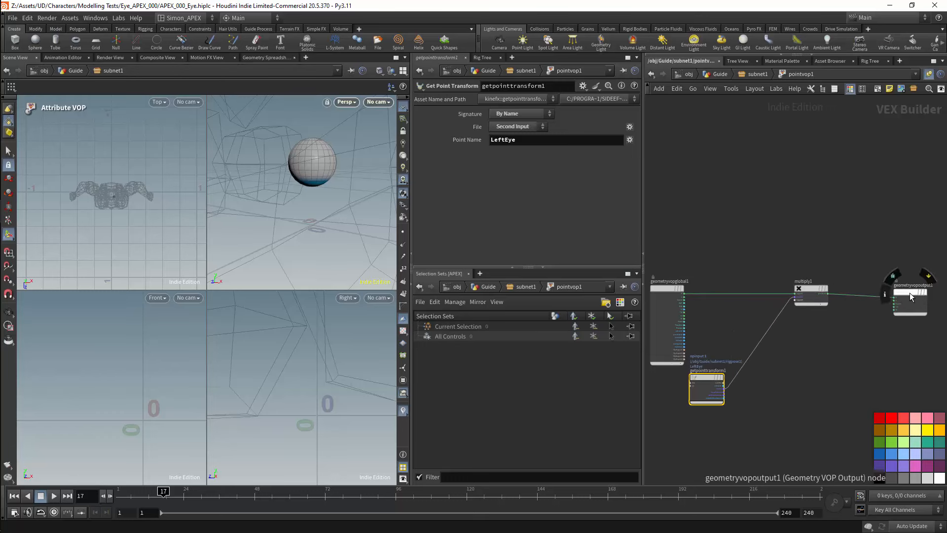
Add a Matrix to Vector4 node and a Vector4 to Matrix node side by side, next to Get Point Transform
scroll(814, 335, up, 3)
key(Tab)
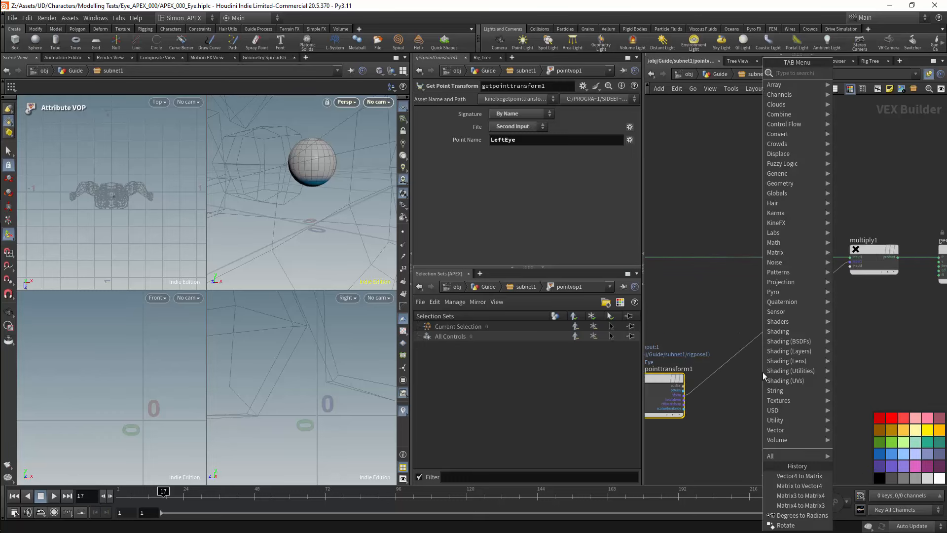
text(mv)
text(4)
key(Return)
key(Return)
key(Tab)
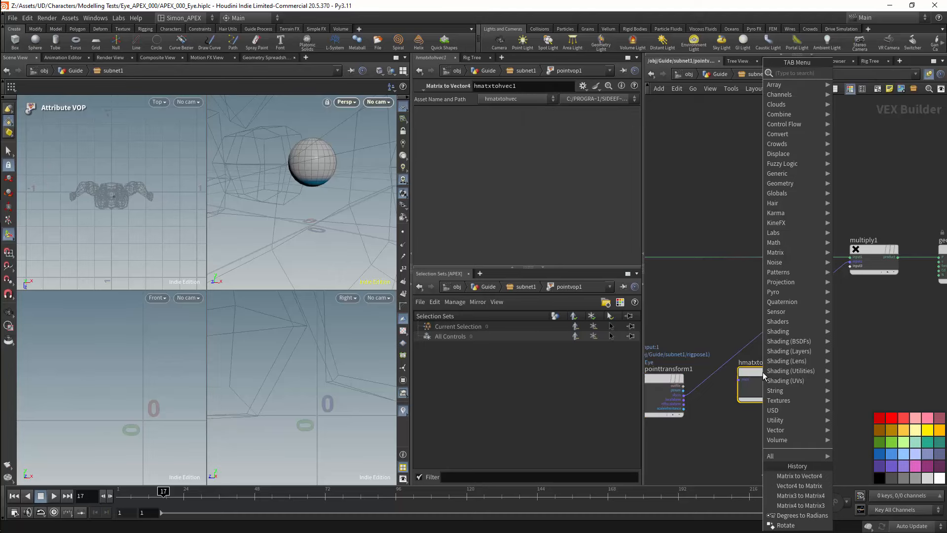
text(v4m)
key(Return)
key(Return)
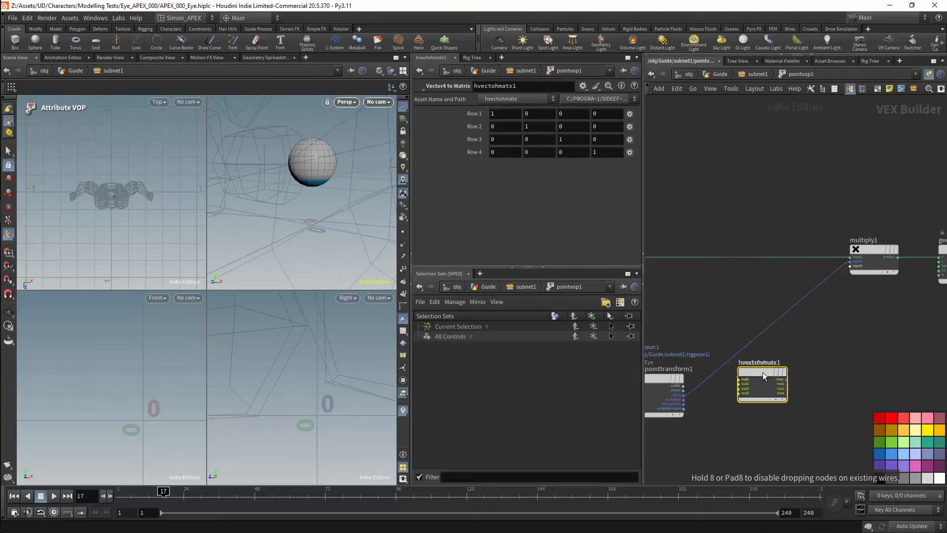
drag(773, 370, 837, 370)
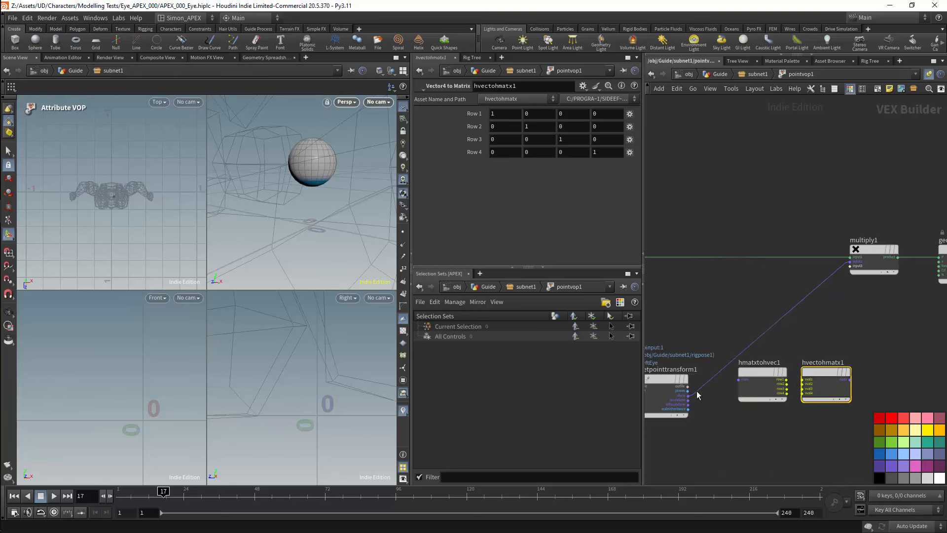
Wire Get Point Transform through Matrix to Vector4 and Vector4 to Matrix with rows 2 and 3 swapped, then into Multiply's input2
drag(686, 396, 721, 384)
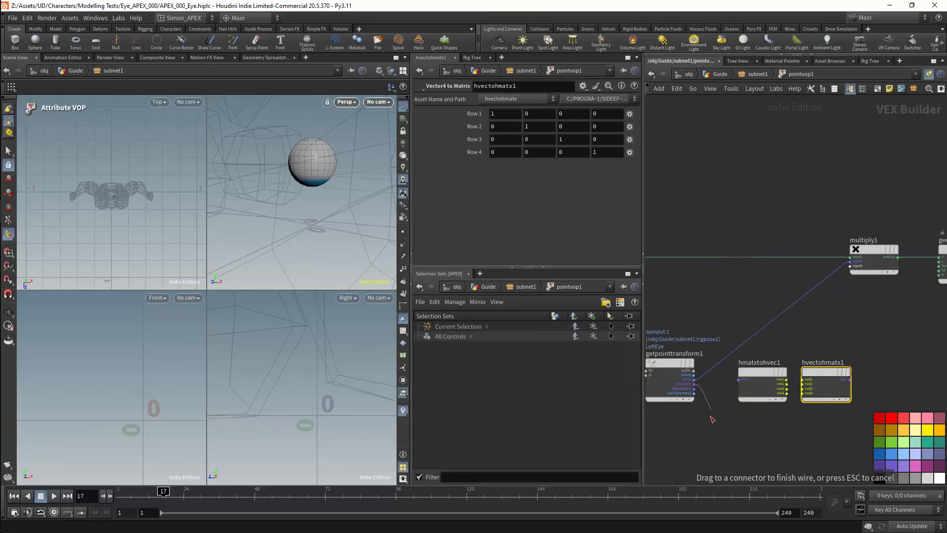
drag(710, 416, 708, 415)
drag(696, 379, 739, 379)
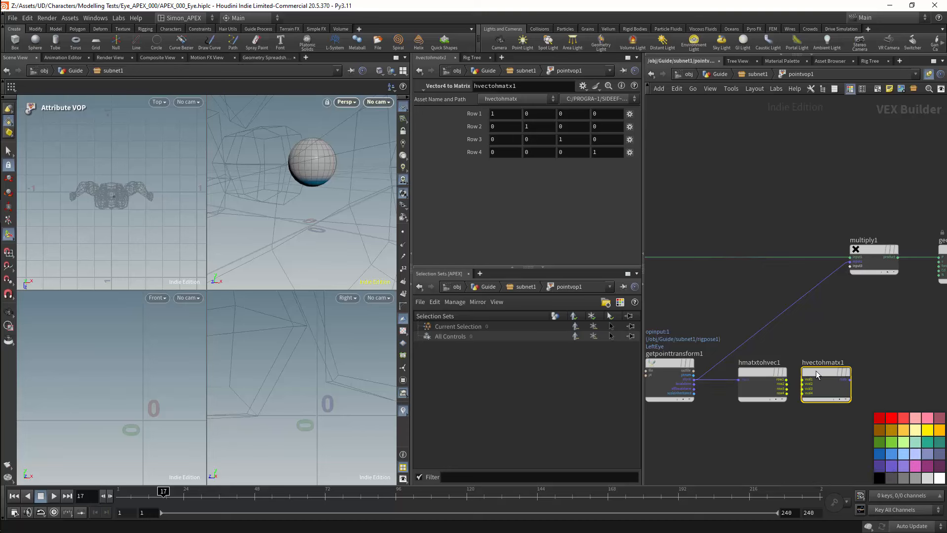
mouse_move(830, 373)
mouse_down()
mouse_move(847, 375)
mouse_move(814, 392)
mouse_move(823, 388)
mouse_up()
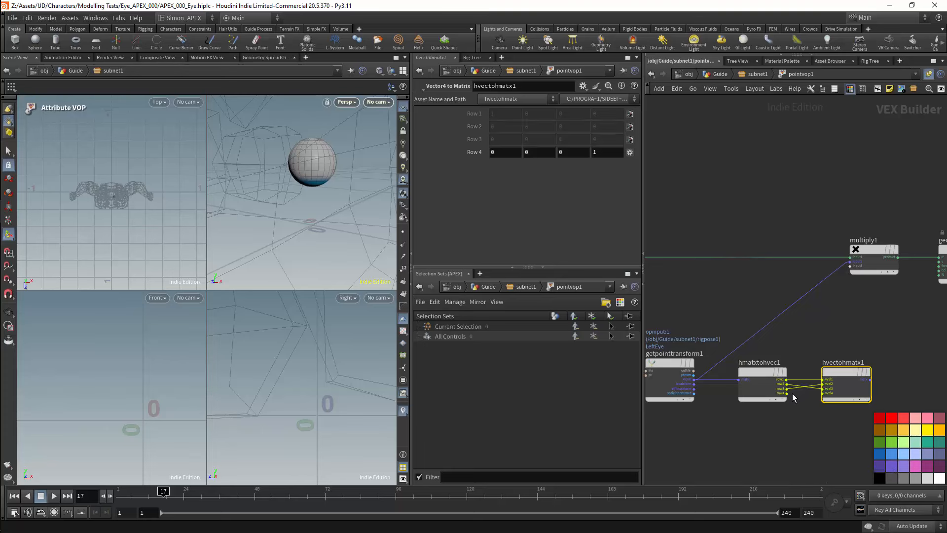
drag(787, 393, 849, 262)
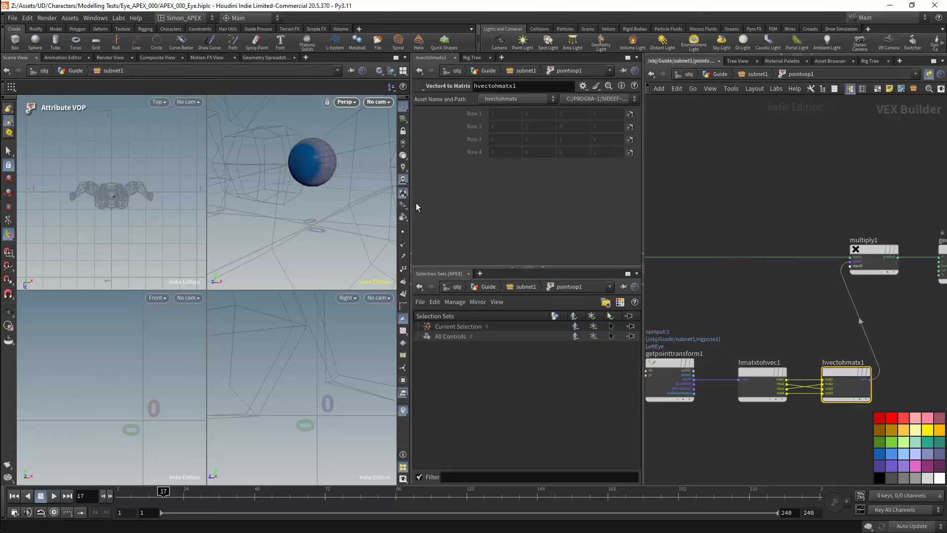
Insert a Negate node on one of the two swapped row wires between Matrix to Vector4 and Vector4 to Matrix
middle_drag(794, 420, 765, 395)
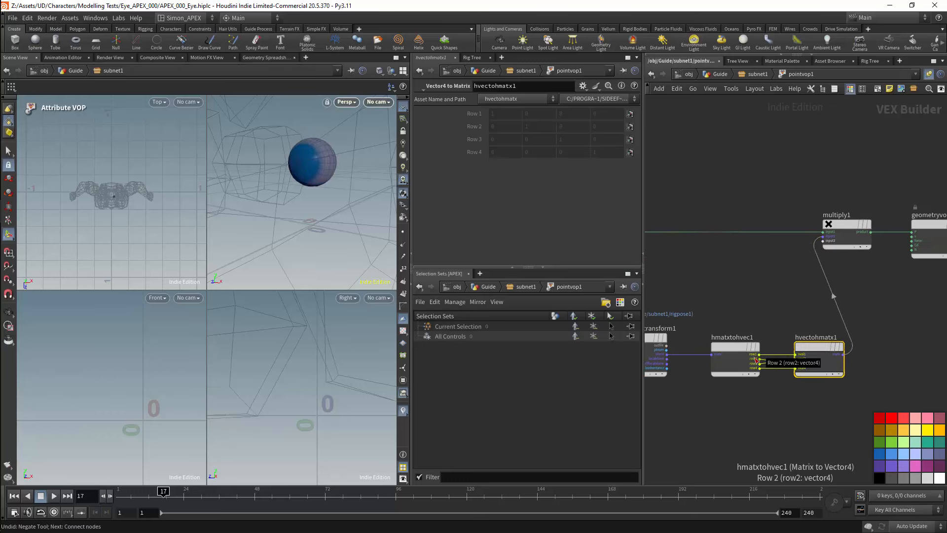
key(f)
key(Tab)
key(Return)
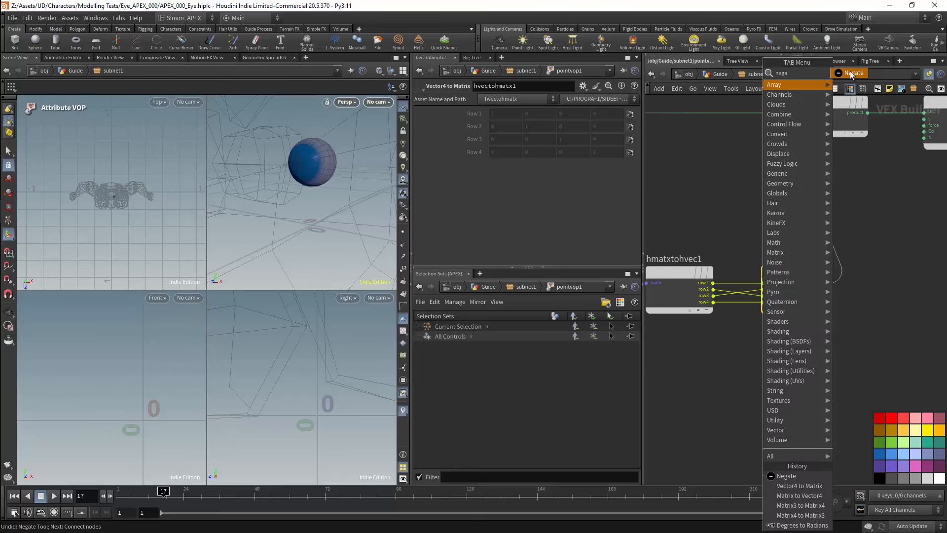
click(740, 351)
drag(746, 353, 750, 352)
alt+drag(340, 198, 277, 195)
drag(750, 347, 764, 350)
drag(739, 292, 762, 296)
key(ctrl+z)
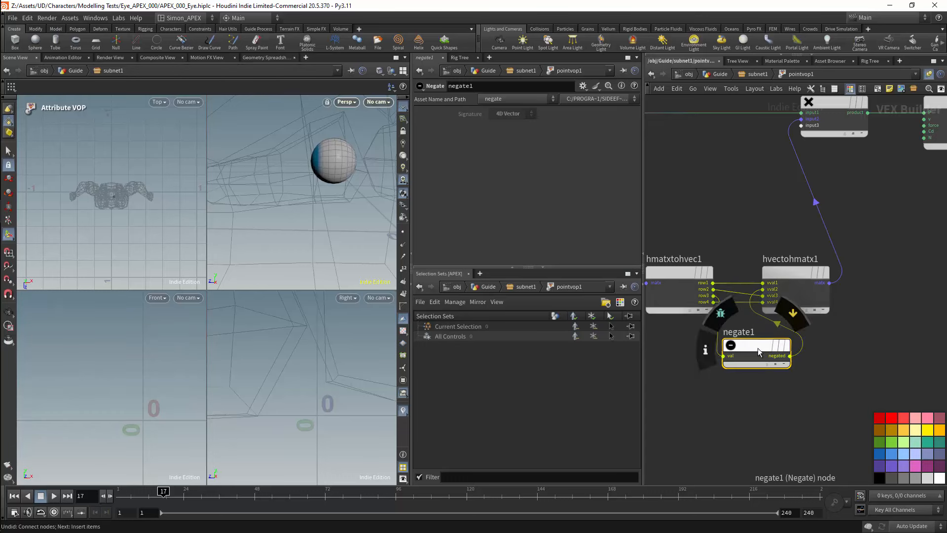
Tidy the Negate, Multiply and geometry output nodes, and return to the subnet's geometry network
mouse_move(760, 351)
mouse_down()
mouse_move(746, 349)
mouse_move(763, 336)
mouse_up()
scroll(803, 334, down, 5)
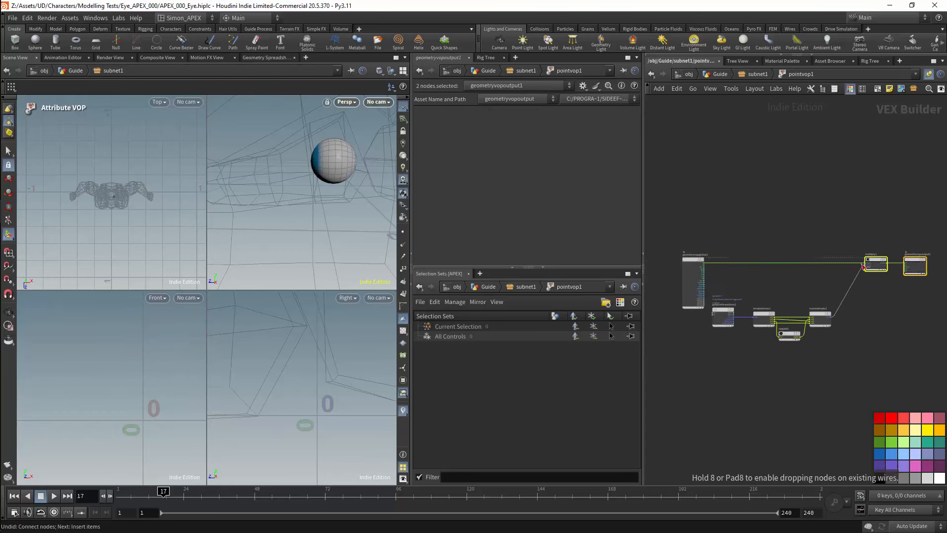
key(ctrl+b)
key(ctrl+b)
key(u)
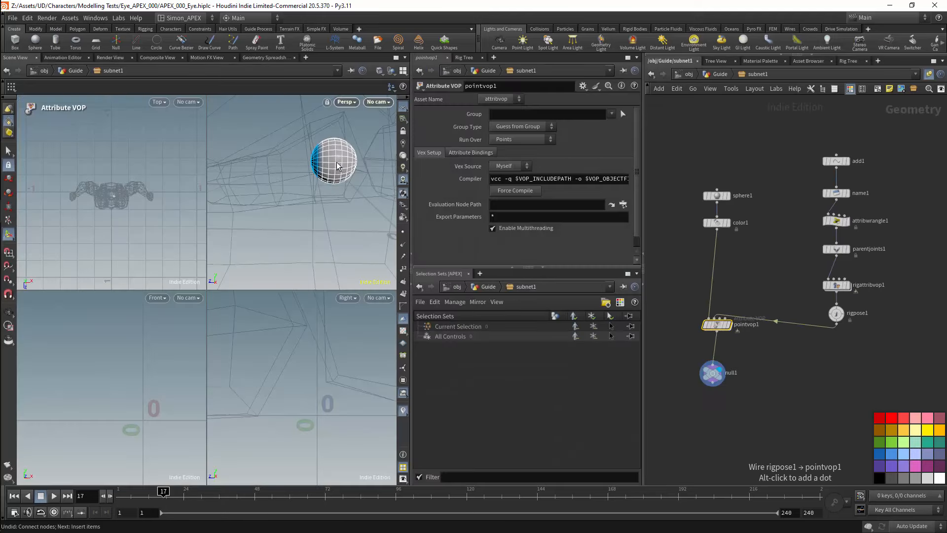
In rigpose1, move the LeftEye joint by about 0.035, -0.0007, -0.013 and the RightEye joint by about -0.041, -0.0046, -0.002
scroll(286, 211, down, 5)
alt+drag(285, 212, 348, 204)
click(837, 314)
click(338, 156)
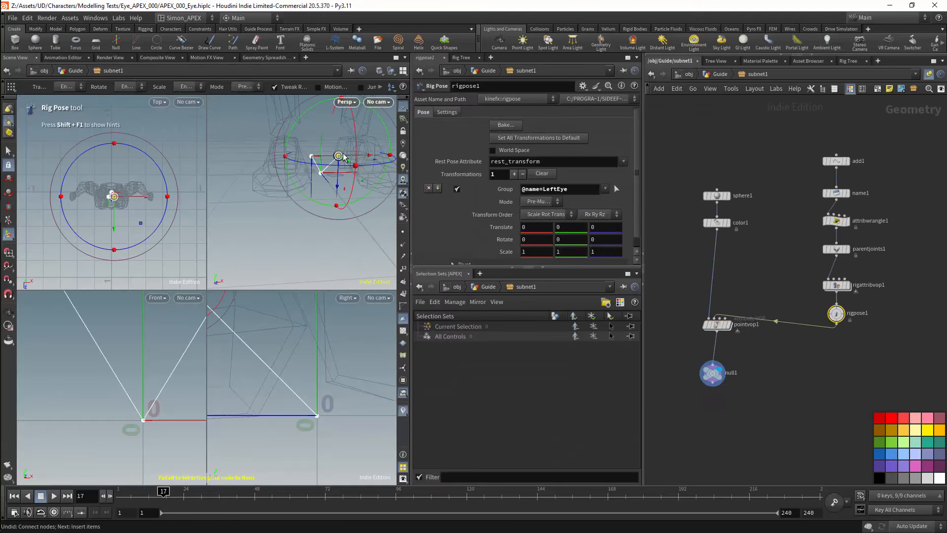
drag(338, 156, 292, 155)
click(311, 157)
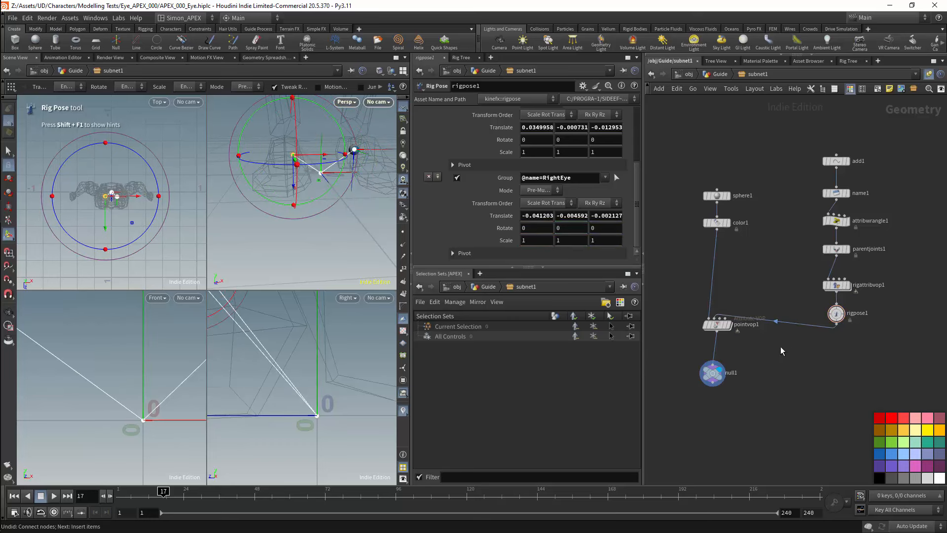
Duplicate pointvop1 with its connections, set the copy's Get Point Transform point name to RightEye, and return to the subnet
click(723, 326)
drag(723, 326, 702, 327)
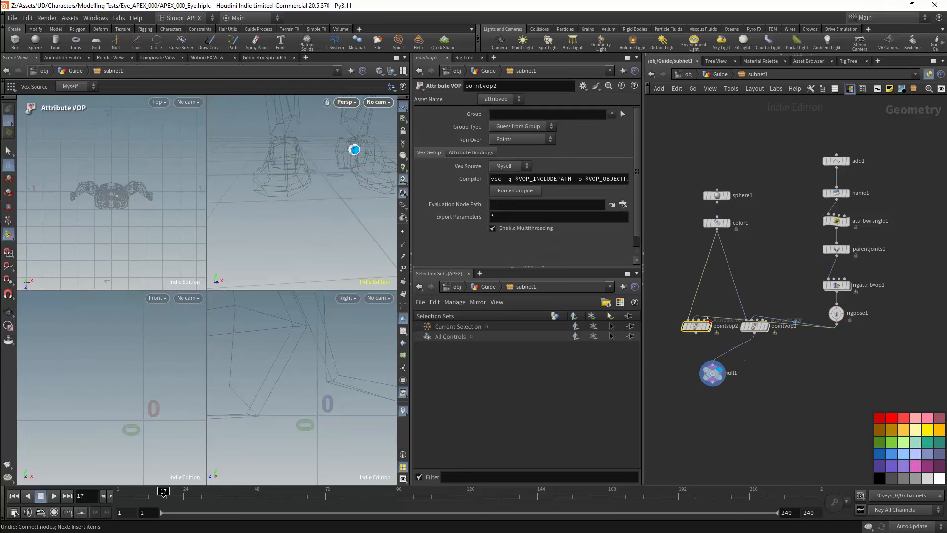
double_click(709, 323)
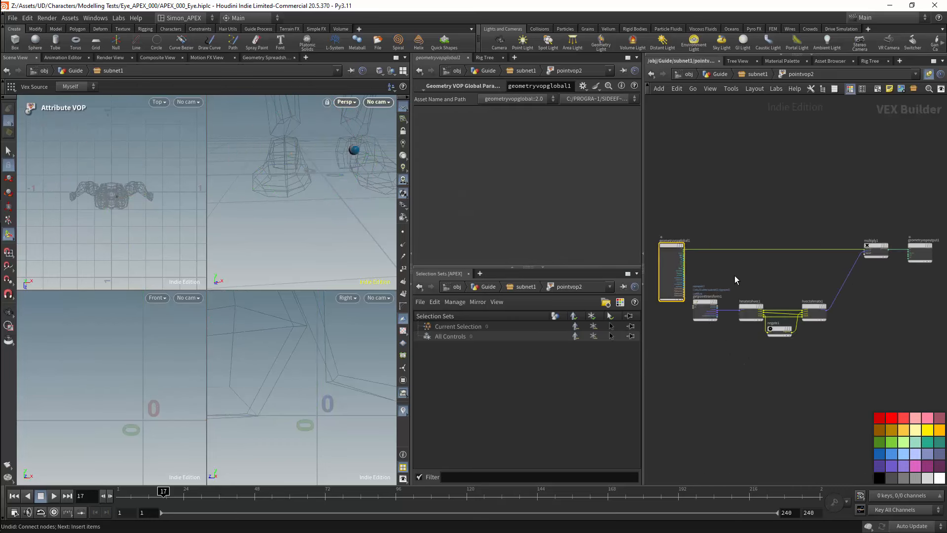
click(706, 309)
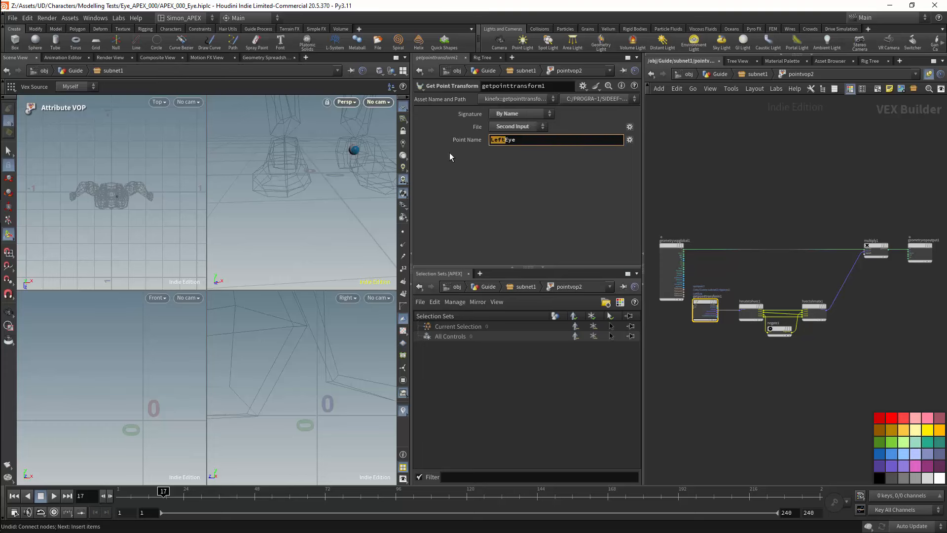
text(Right)
key(Return)
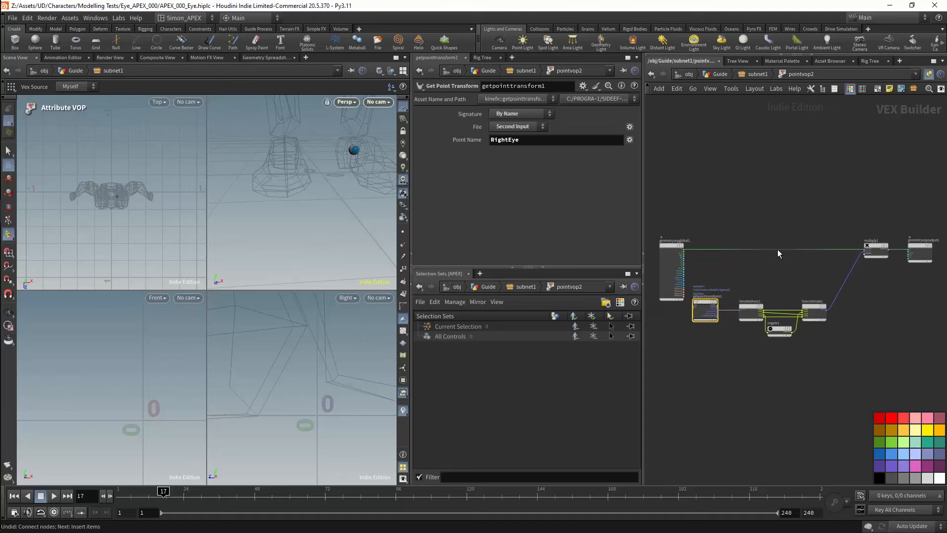
key(ctrl+b)
key(ctrl+b)
key(u)
Merge the outputs of pointvop1 and pointvop2 and feed the merge into null1 below them
drag(713, 375, 715, 425)
drag(676, 301, 762, 341)
alt+click(754, 334)
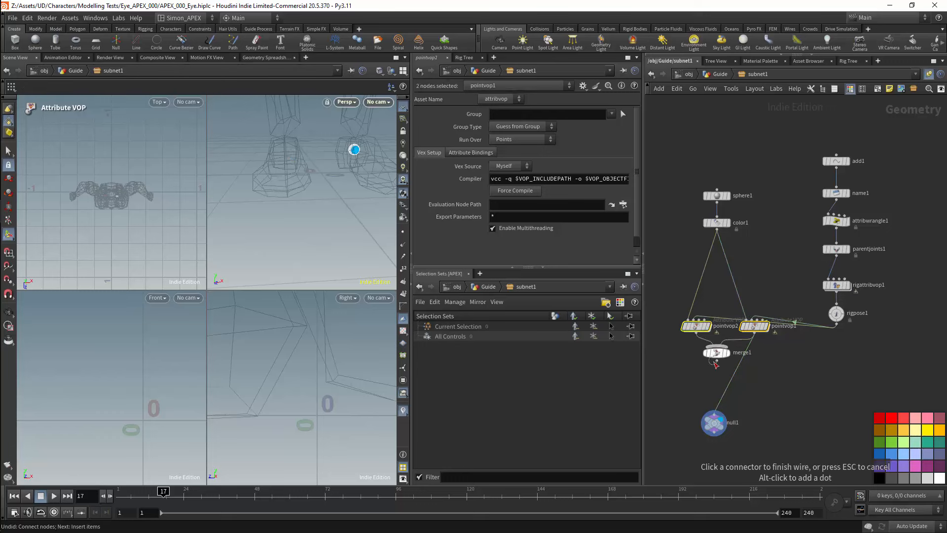
click(712, 412)
drag(742, 396, 702, 438)
In rigpose1, rotate the RightEye joint by about -3.8, -13.3, 16.2 degrees, and rotate LeftEye to about -11 in X and -12.7 in Z
alt+drag(326, 157, 286, 148)
click(840, 314)
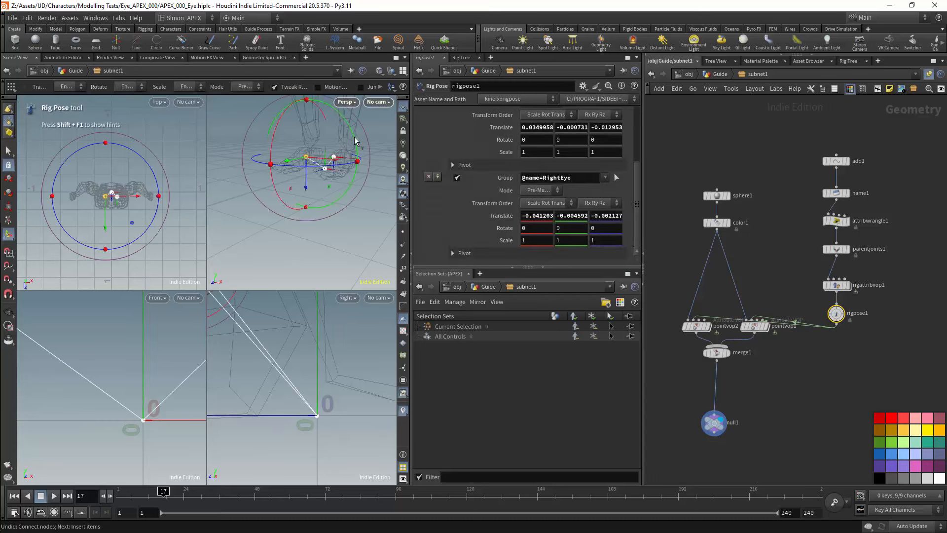
drag(354, 137, 314, 170)
alt+drag(315, 170, 340, 170)
alt+right_drag(340, 170, 372, 173)
alt+drag(373, 173, 346, 172)
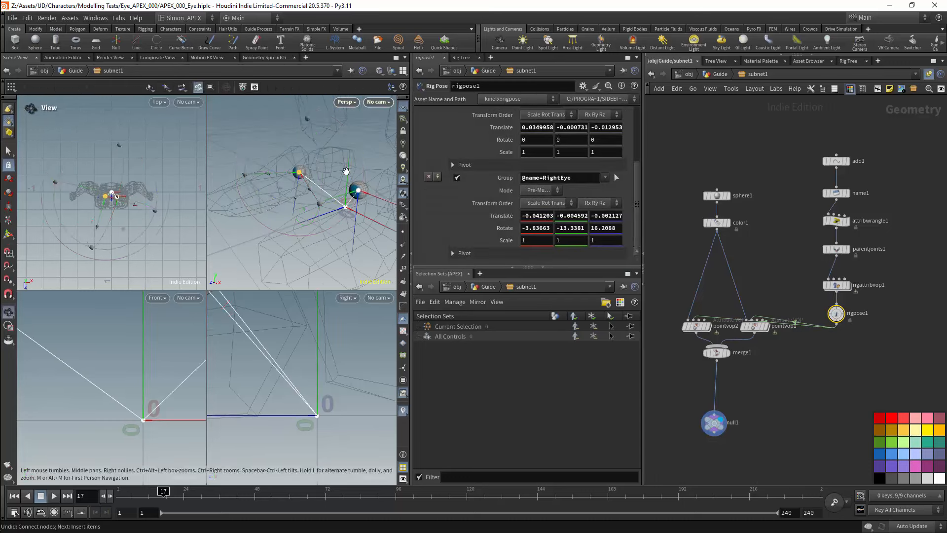
click(358, 190)
mouse_move(331, 204)
mouse_down()
mouse_move(342, 203)
mouse_move(326, 206)
mouse_up()
mouse_move(318, 178)
alt+mouse_down()
mouse_move(348, 170)
mouse_move(328, 189)
alt+mouse_up()
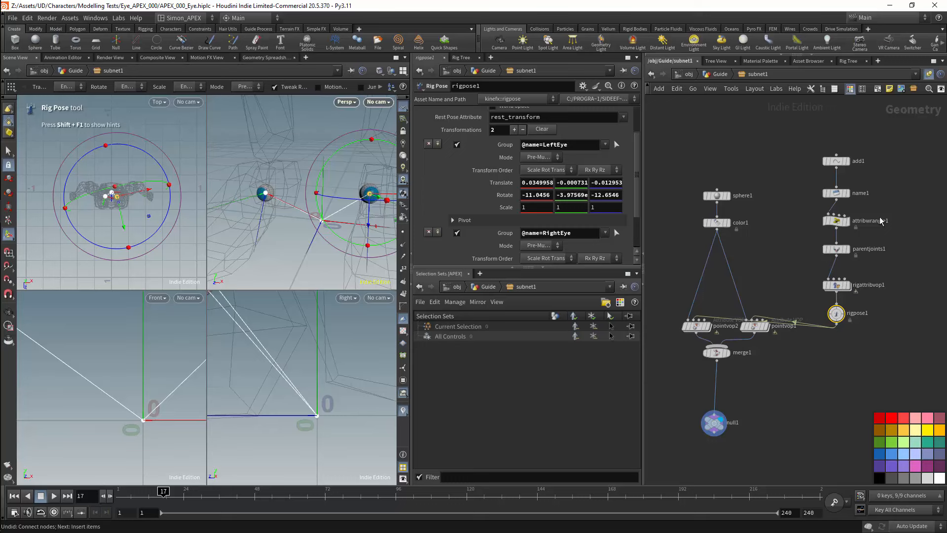
Close up the vertical spacing of the joint chain nodes from name1 down to rigpose1
drag(838, 194, 838, 186)
drag(838, 222, 837, 208)
drag(837, 250, 837, 234)
drag(838, 286, 838, 273)
drag(838, 274, 838, 259)
drag(840, 317, 840, 291)
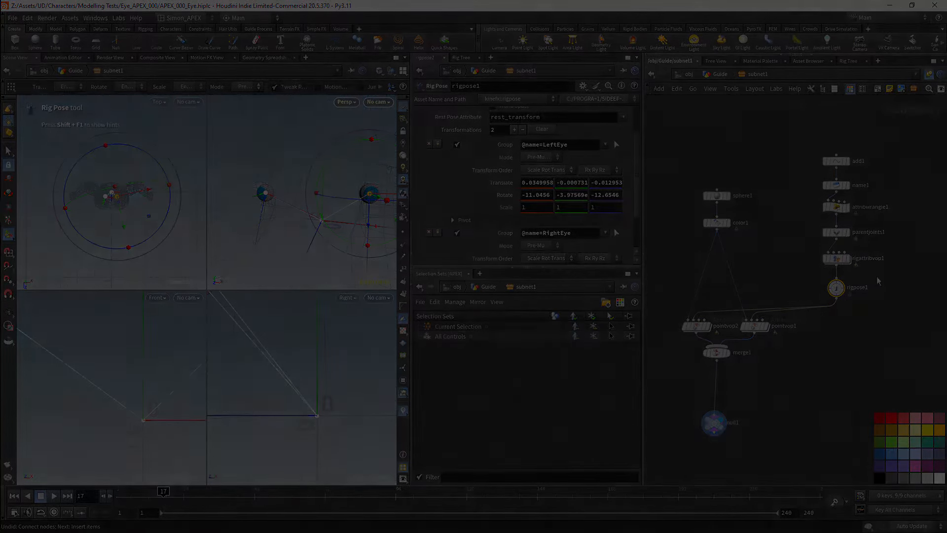